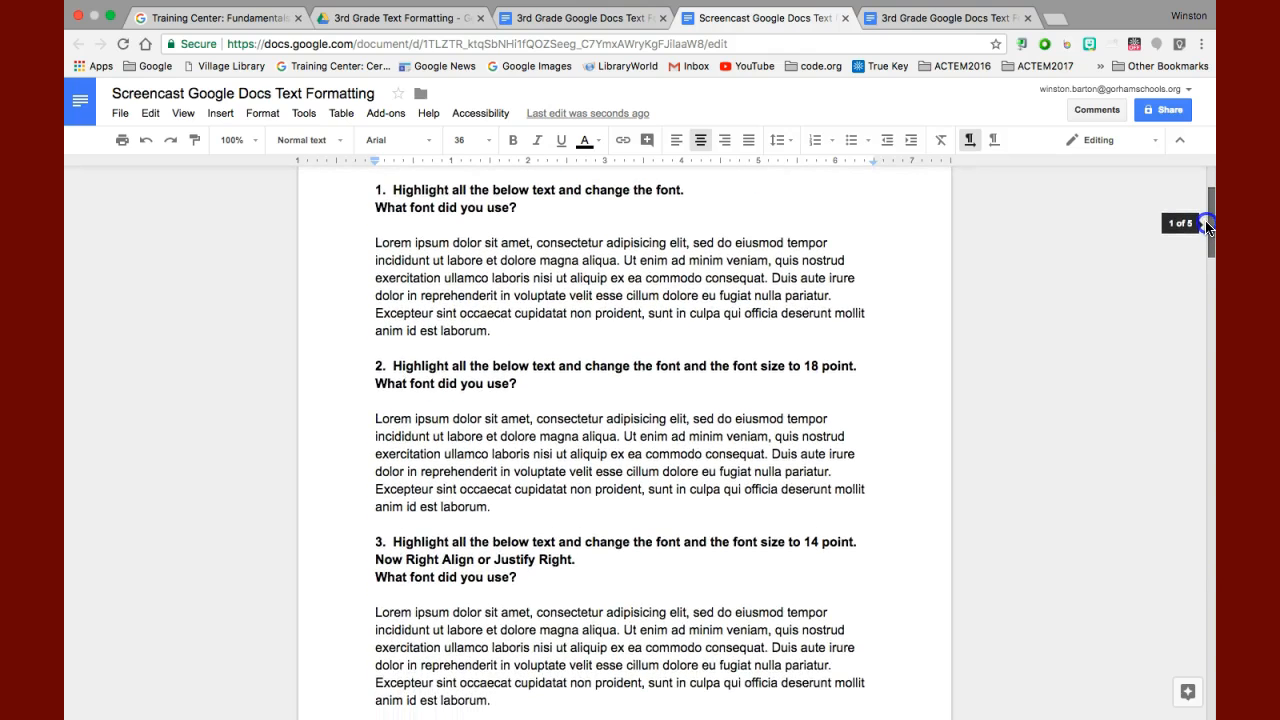
- Set the document's zoom level to 150%
left_click(257, 143)
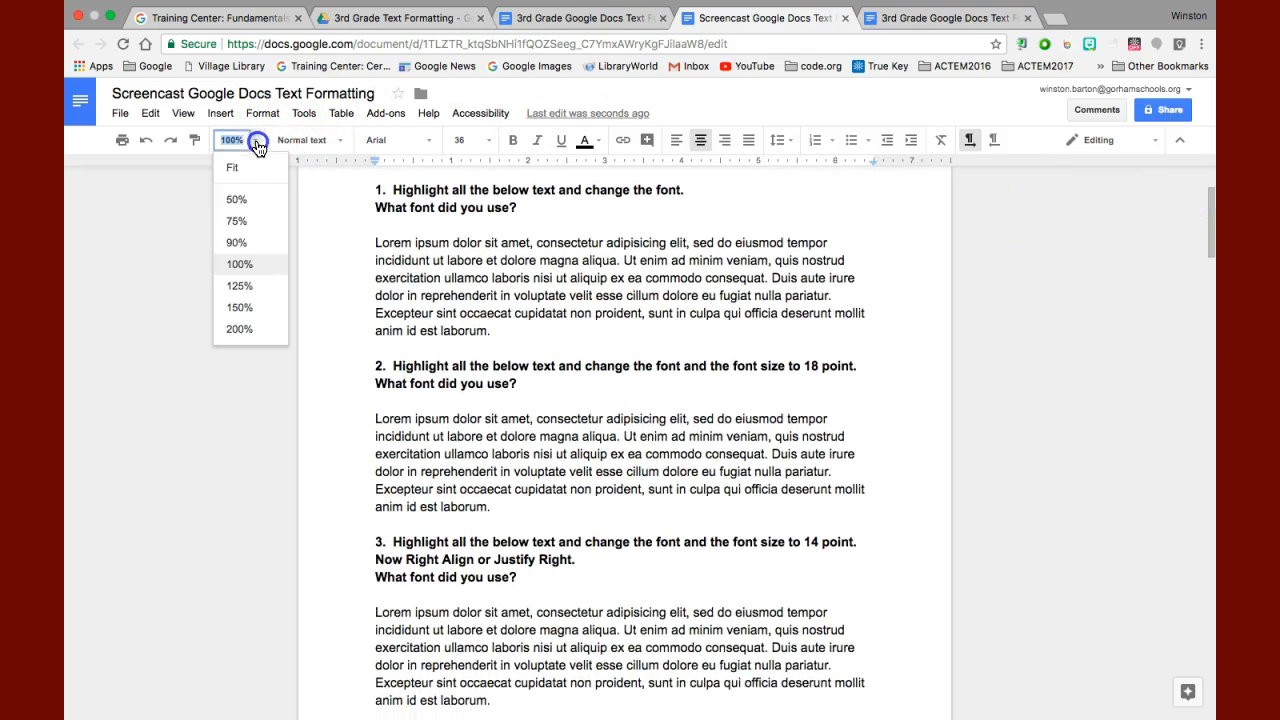
left_click(250, 305)
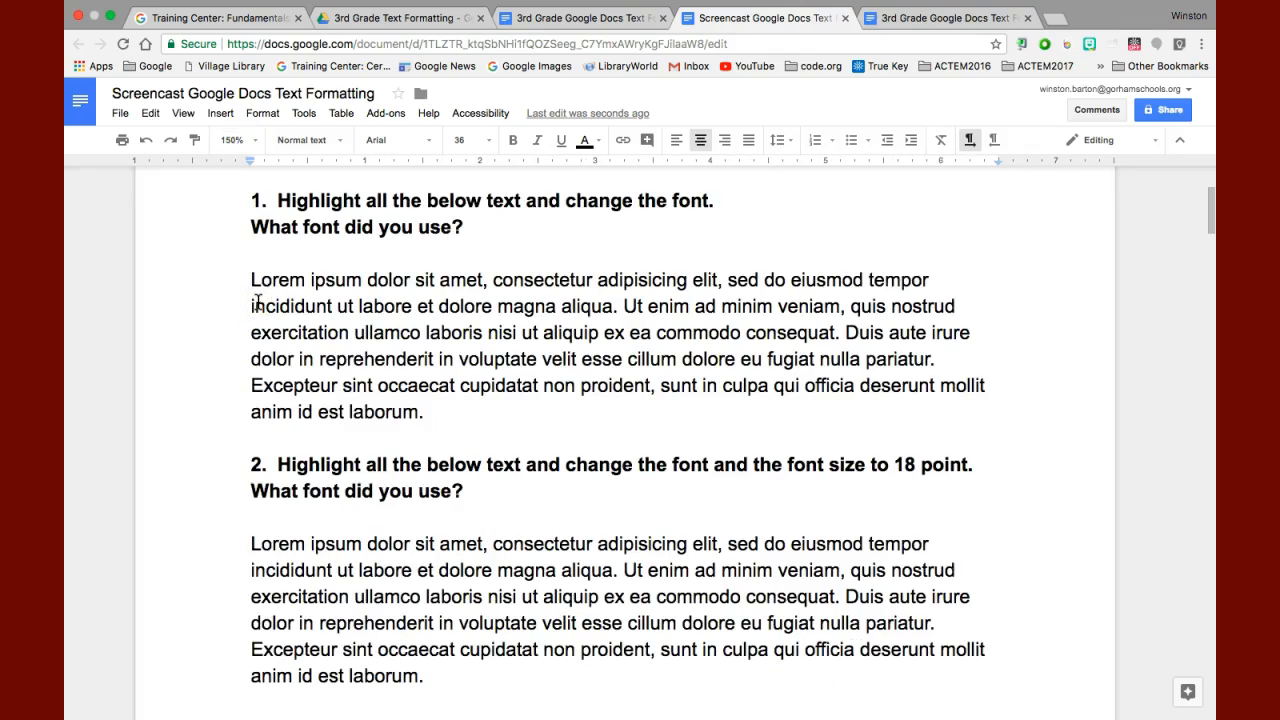
left_click(308, 259)
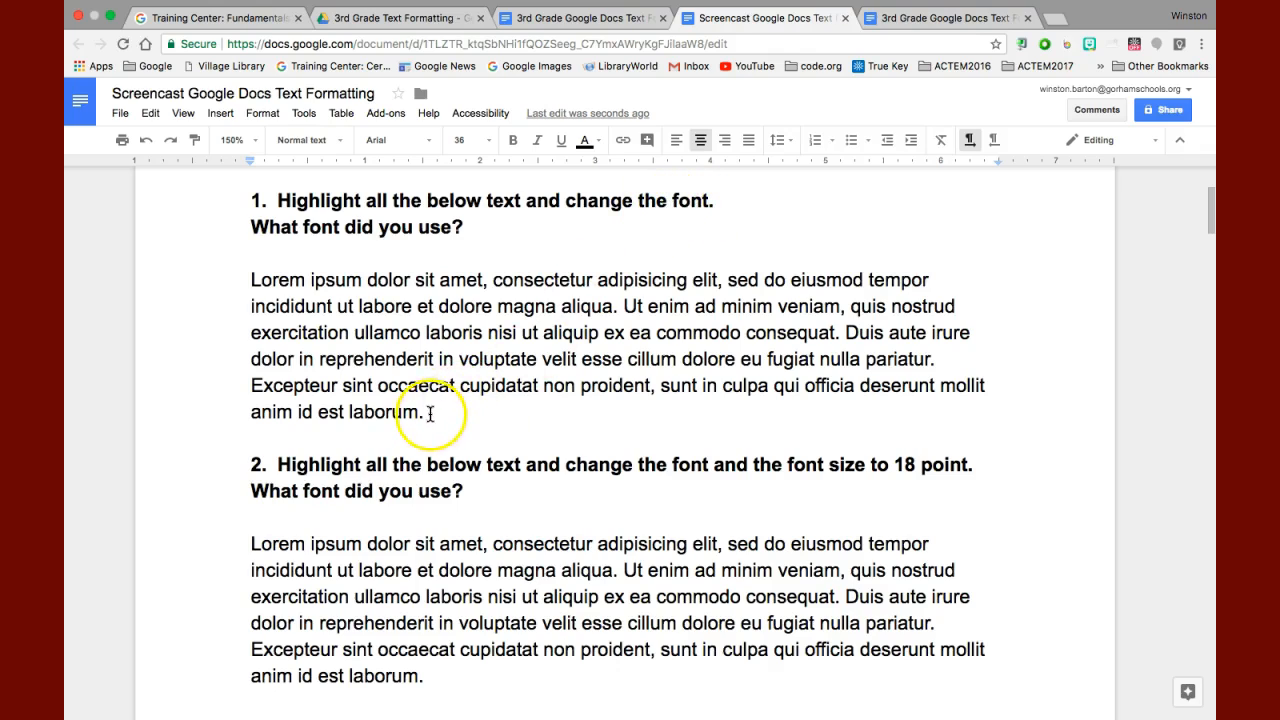
- Change the font of the entire Lorem ipsum paragraph under exercise 1 to Comic Sans MS
left_click_drag(424, 412, 246, 281)
left_click(435, 140)
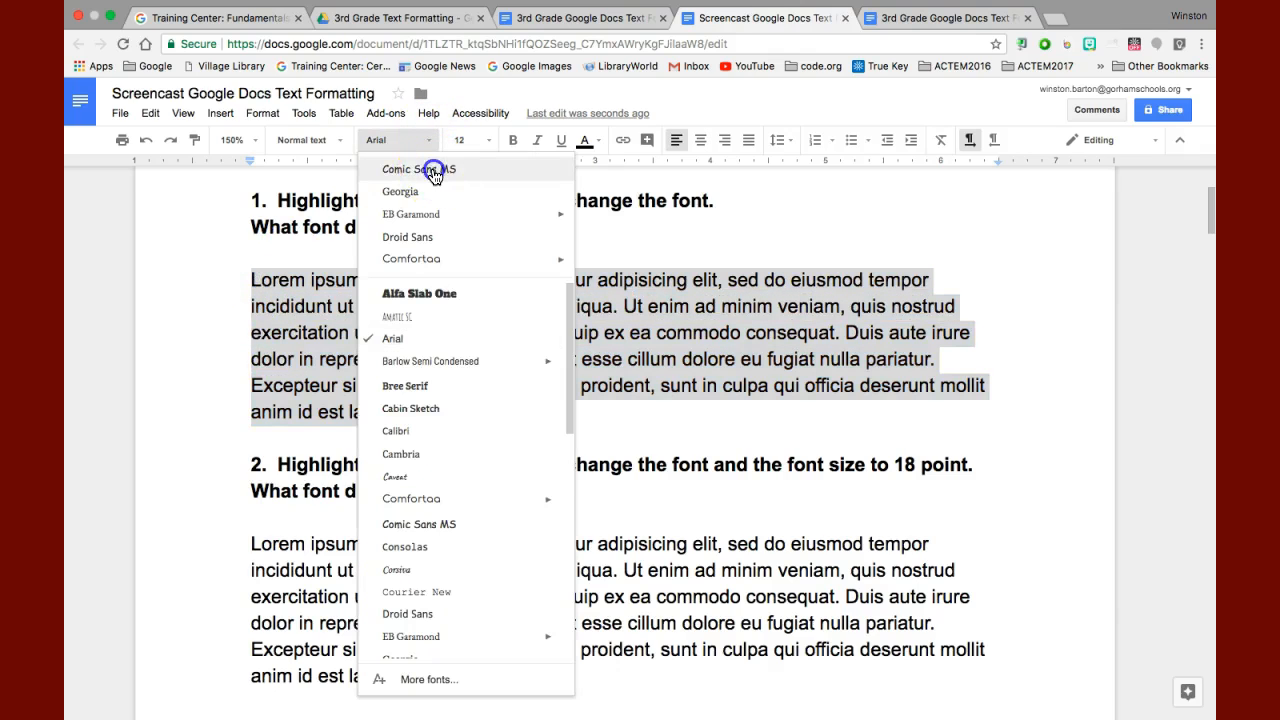
left_click(430, 168)
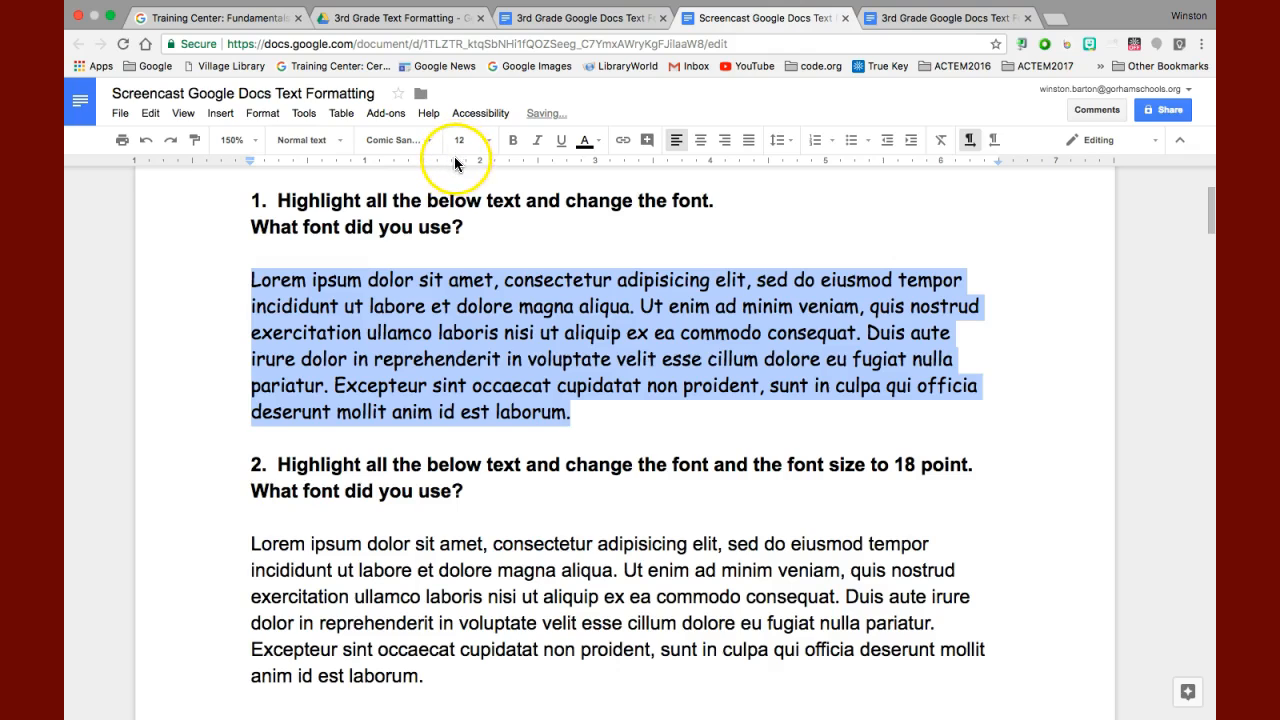
- Insert the font name "Comic Sans - " at the start of the exercise 1 paragraph
left_click(251, 280)
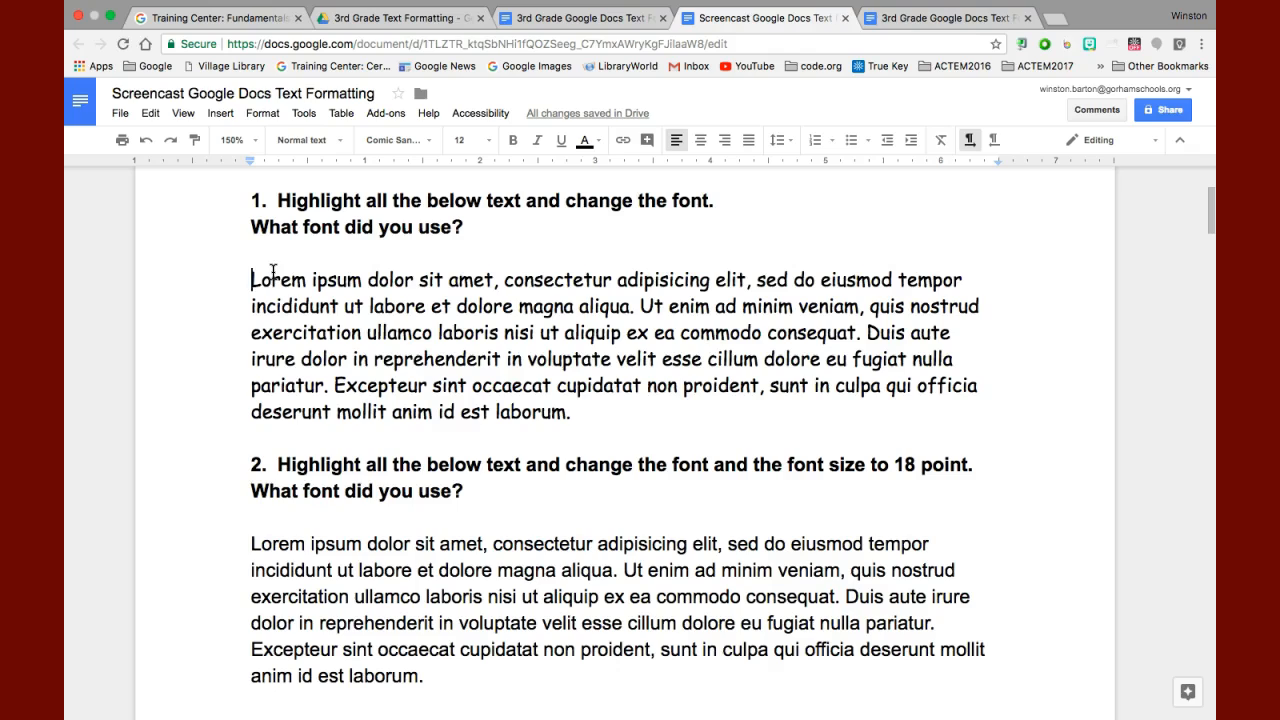
type("Comic")
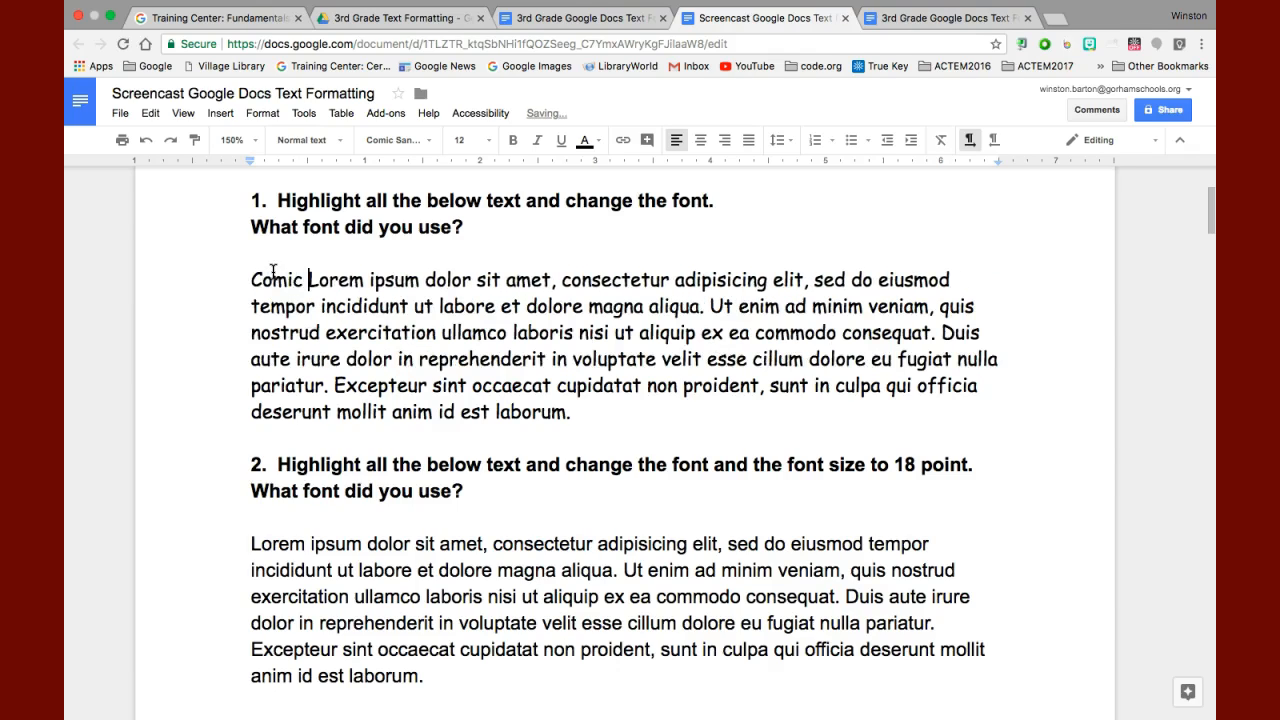
type(" Sans")
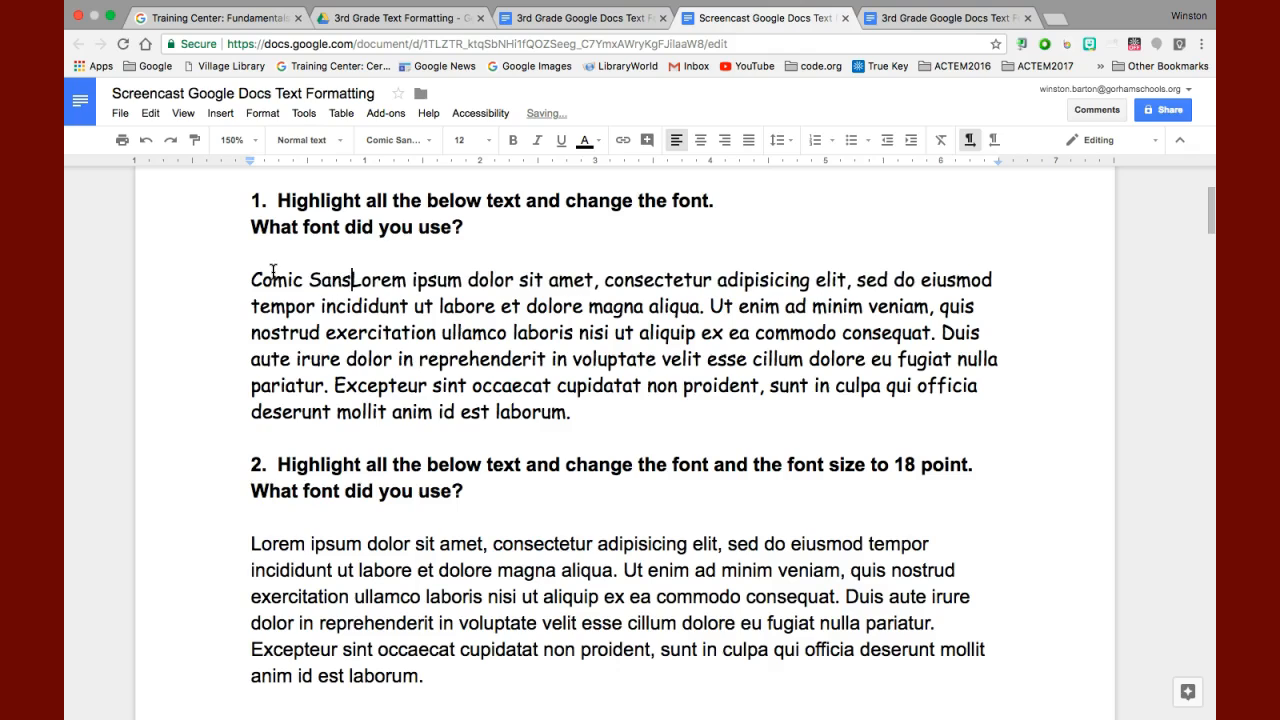
type(" -")
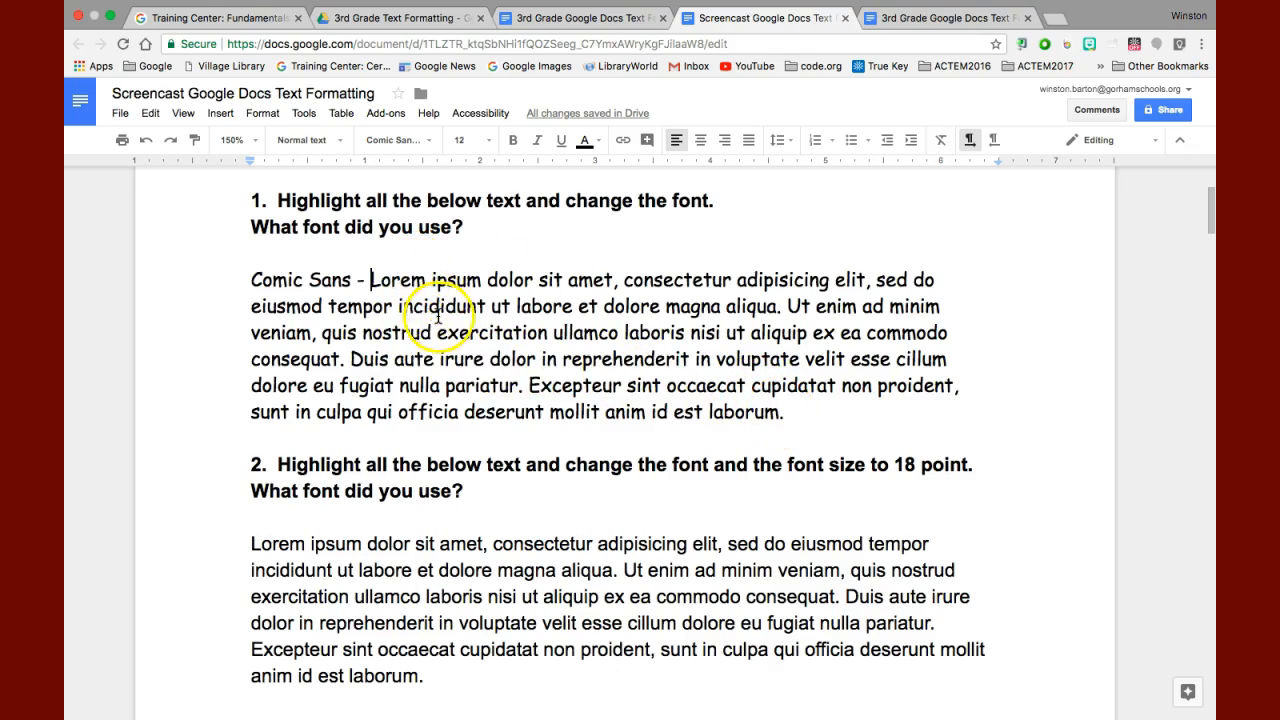
- Change the whole paragraph under exercise 2 to the Georgia font at 18 point
left_click_drag(1211, 220, 1208, 246)
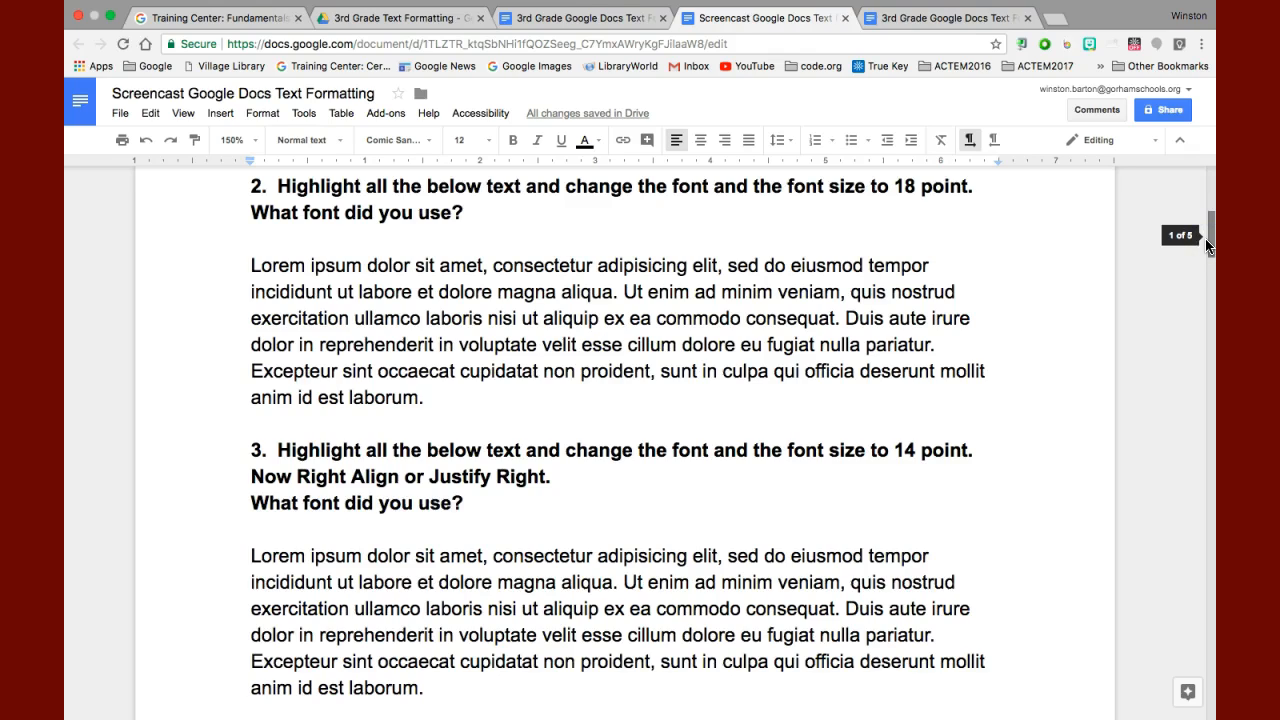
left_click_drag(1208, 246, 1208, 246)
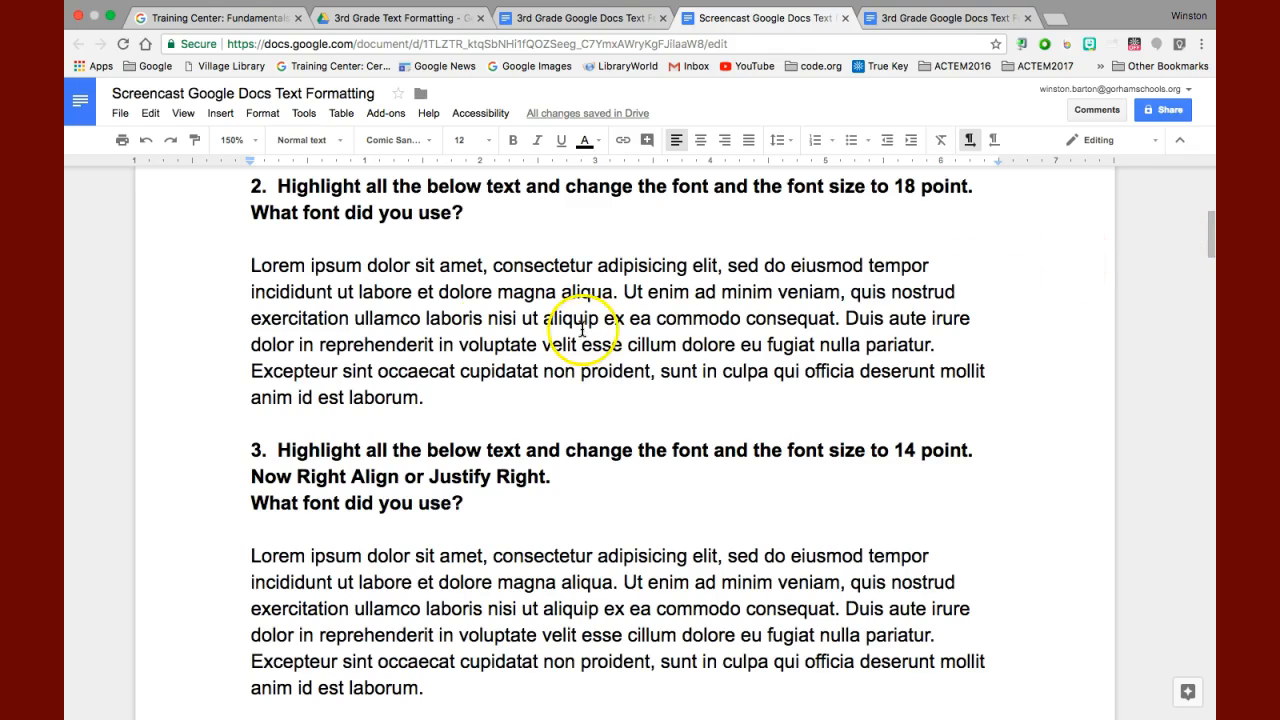
left_click_drag(425, 398, 249, 260)
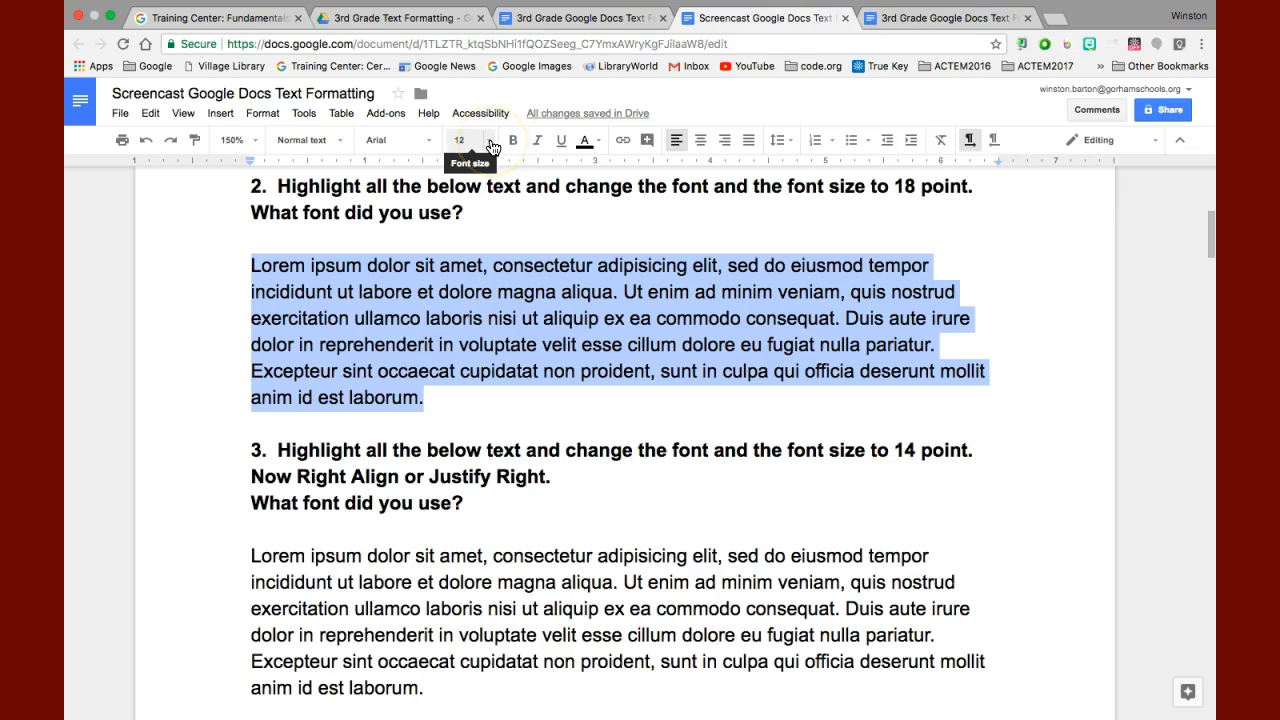
left_click(433, 145)
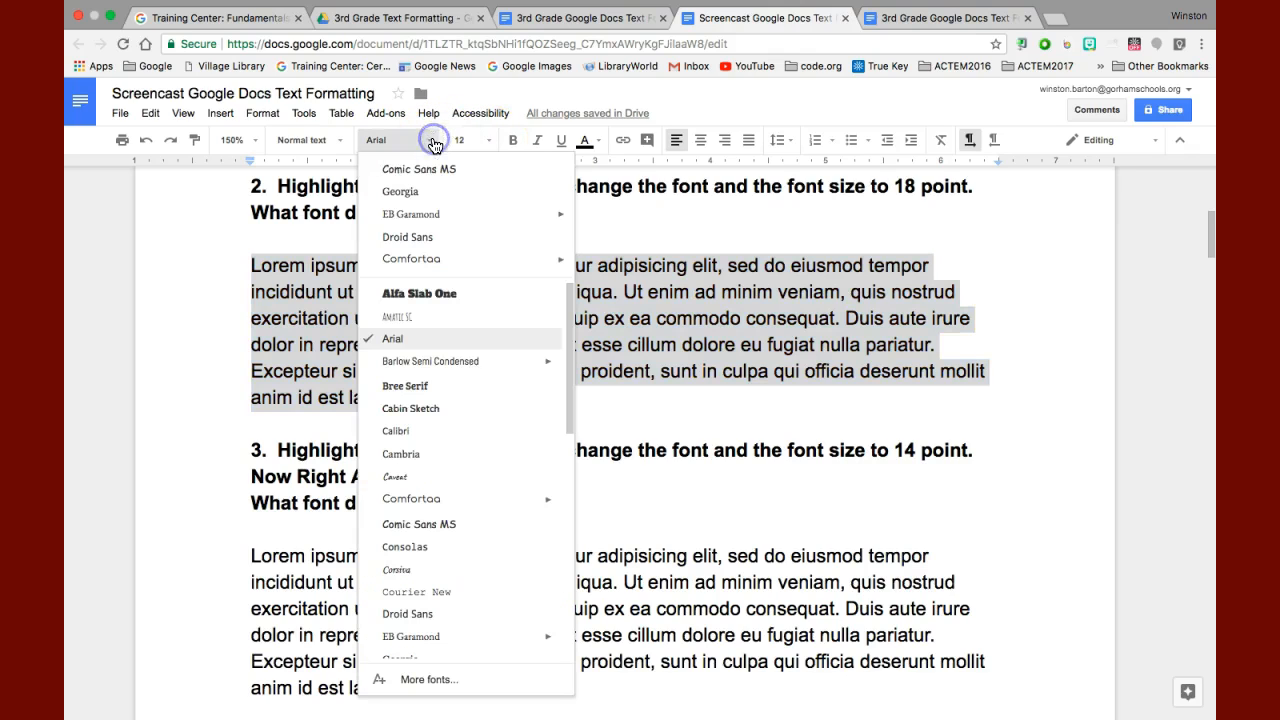
left_click(428, 193)
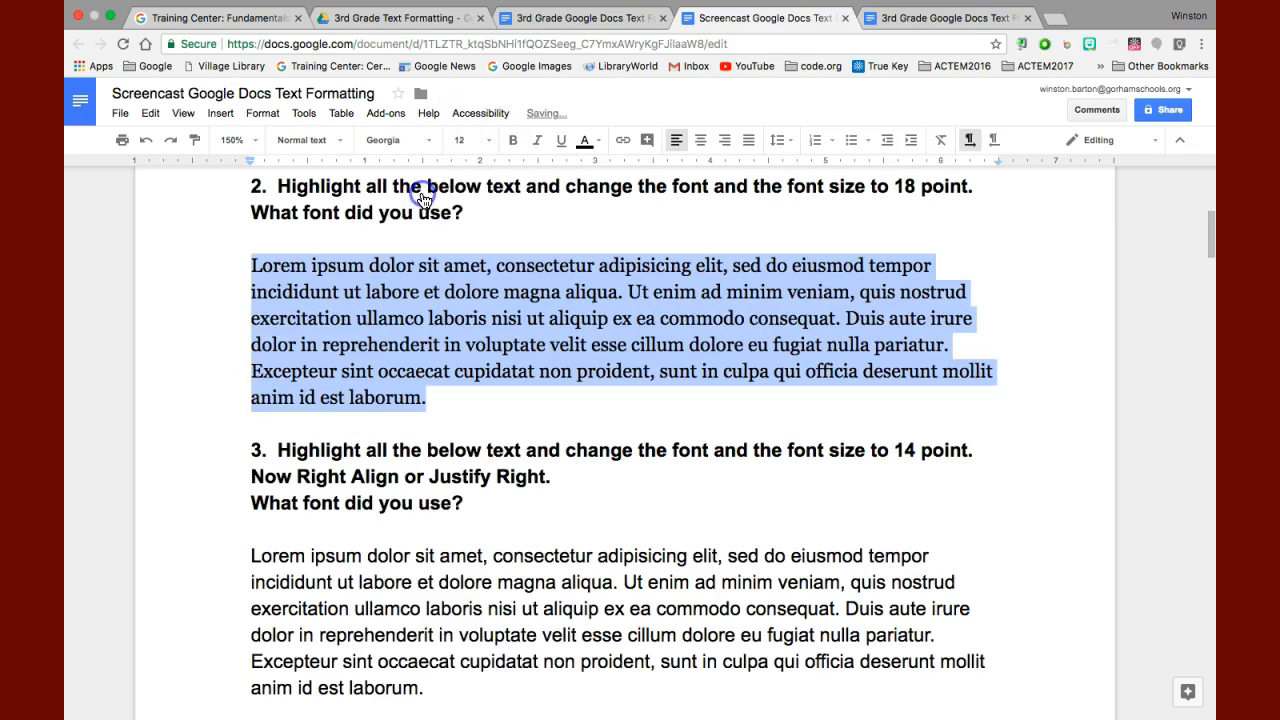
left_click(489, 140)
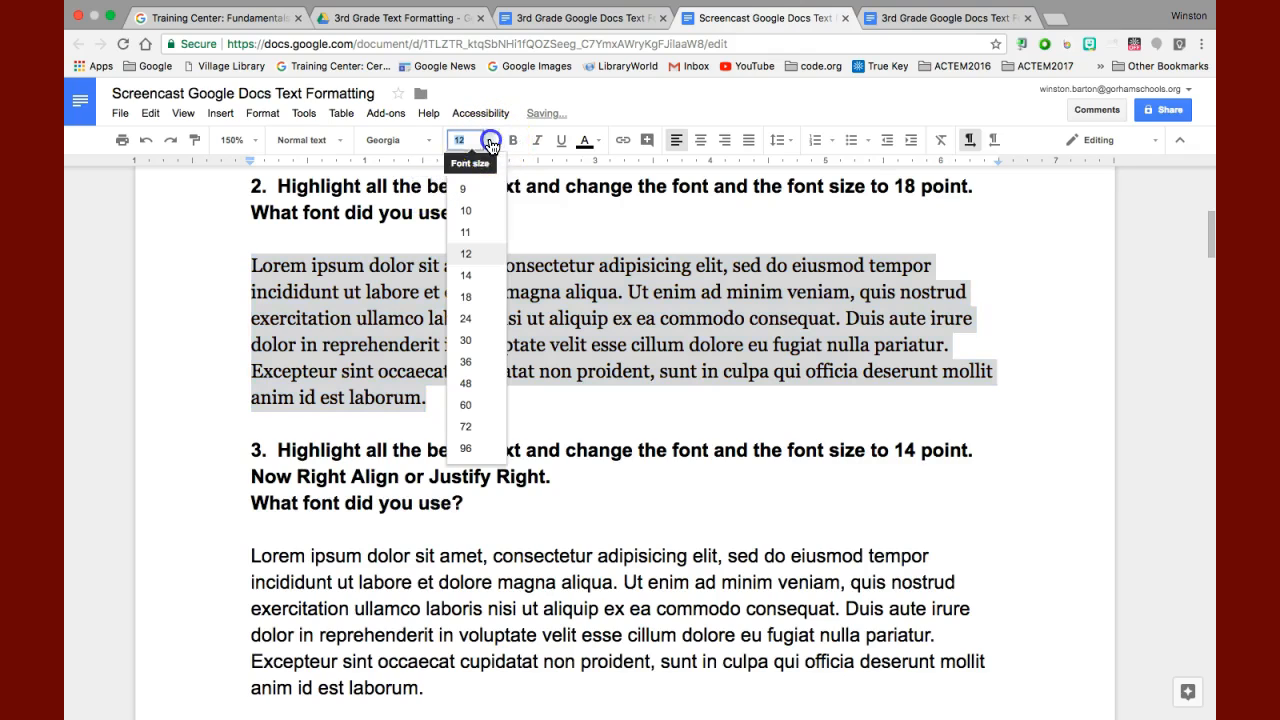
left_click(472, 297)
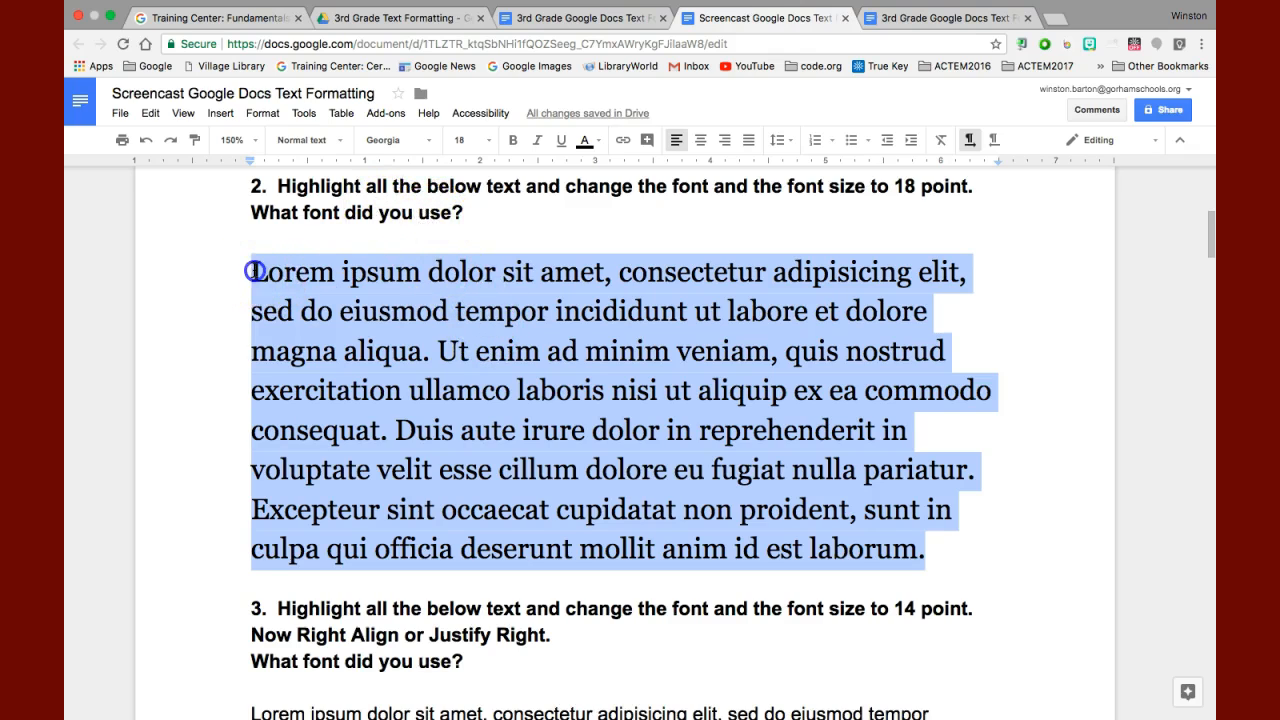
- Insert the font name "Georgia - " at the start of the exercise 2 paragraph
left_click(255, 271)
type("Geor")
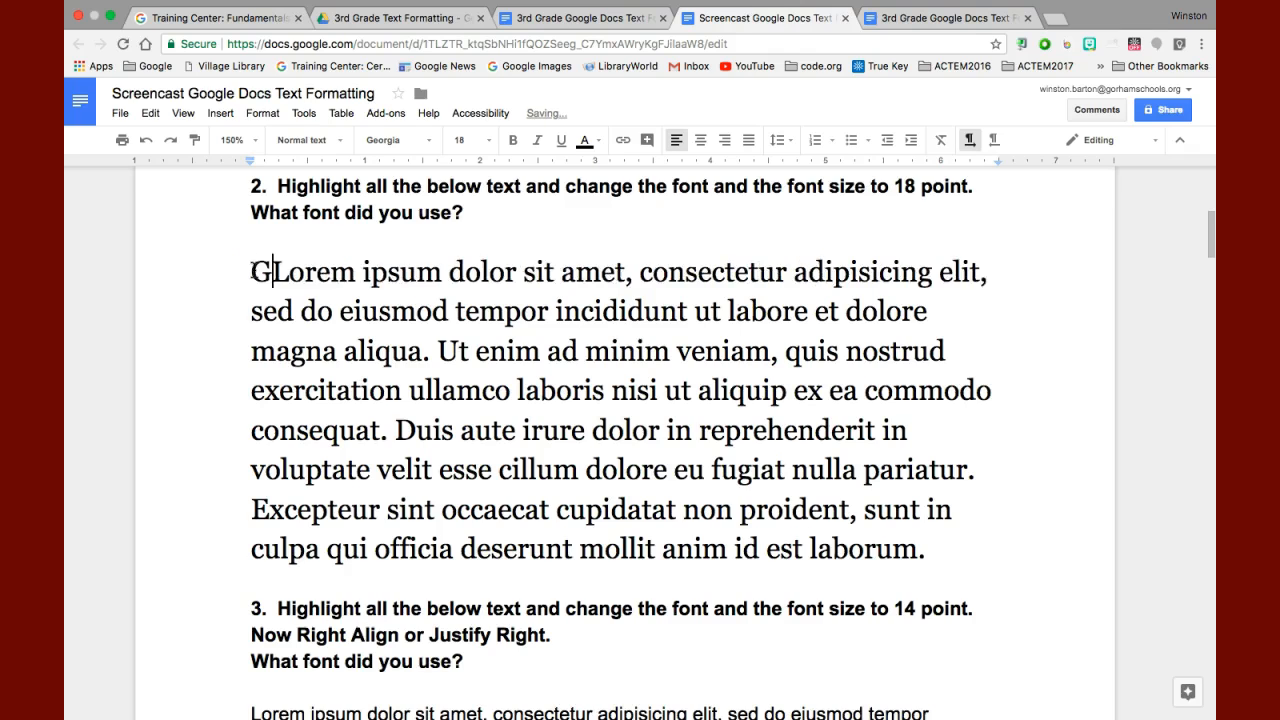
type("gia ")
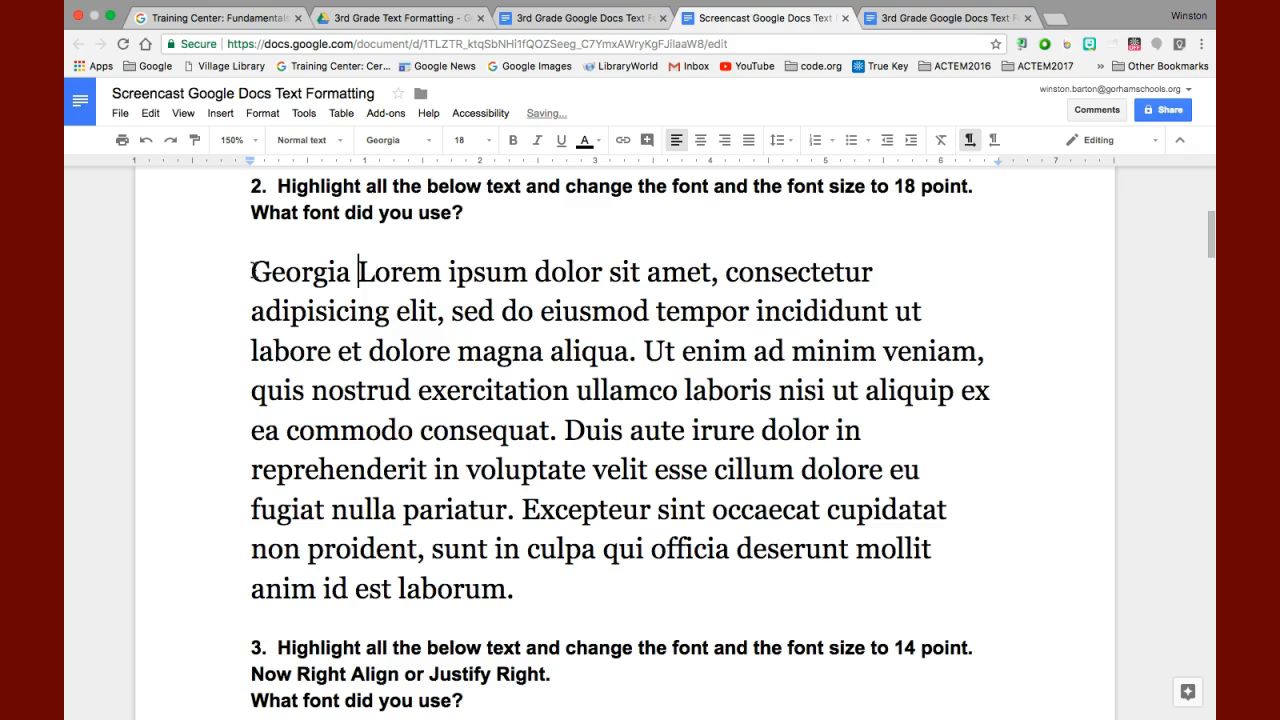
type("-")
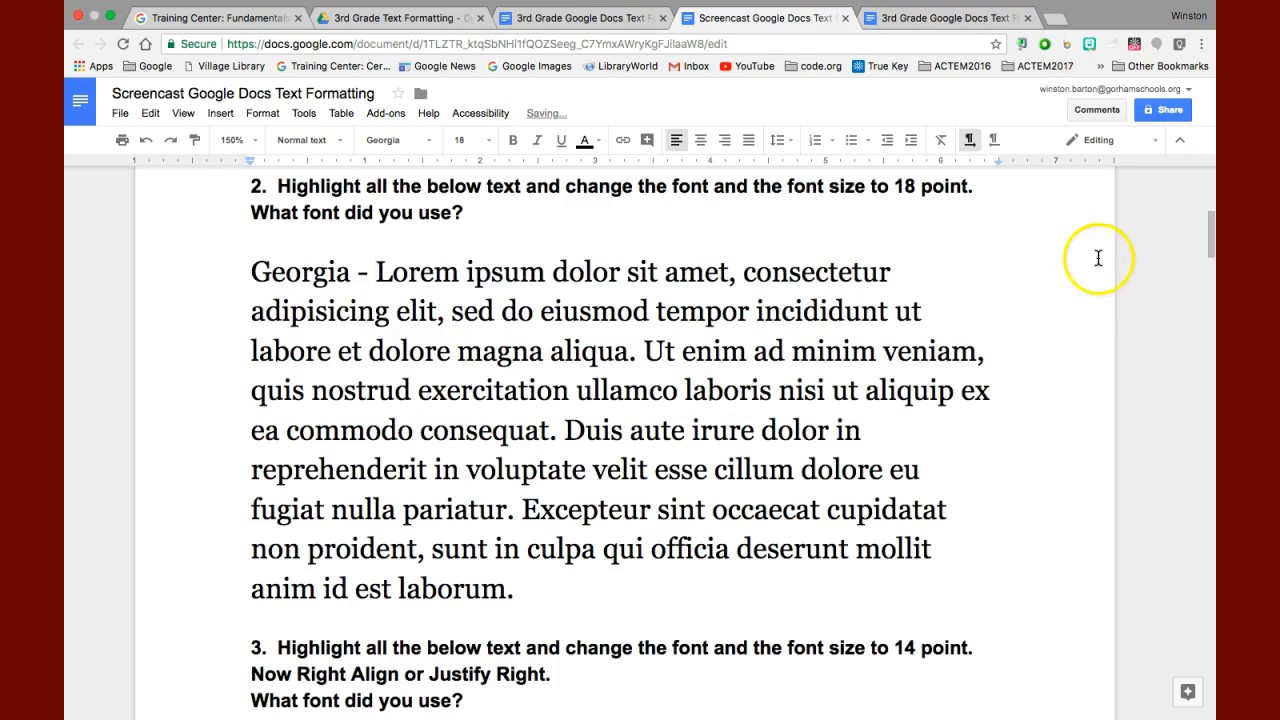
- Format the exercise 3 paragraph, which continues onto the following page, as right-aligned 14 point EB Garamond text
left_click(1210, 230)
left_click_drag(1210, 230, 1205, 270)
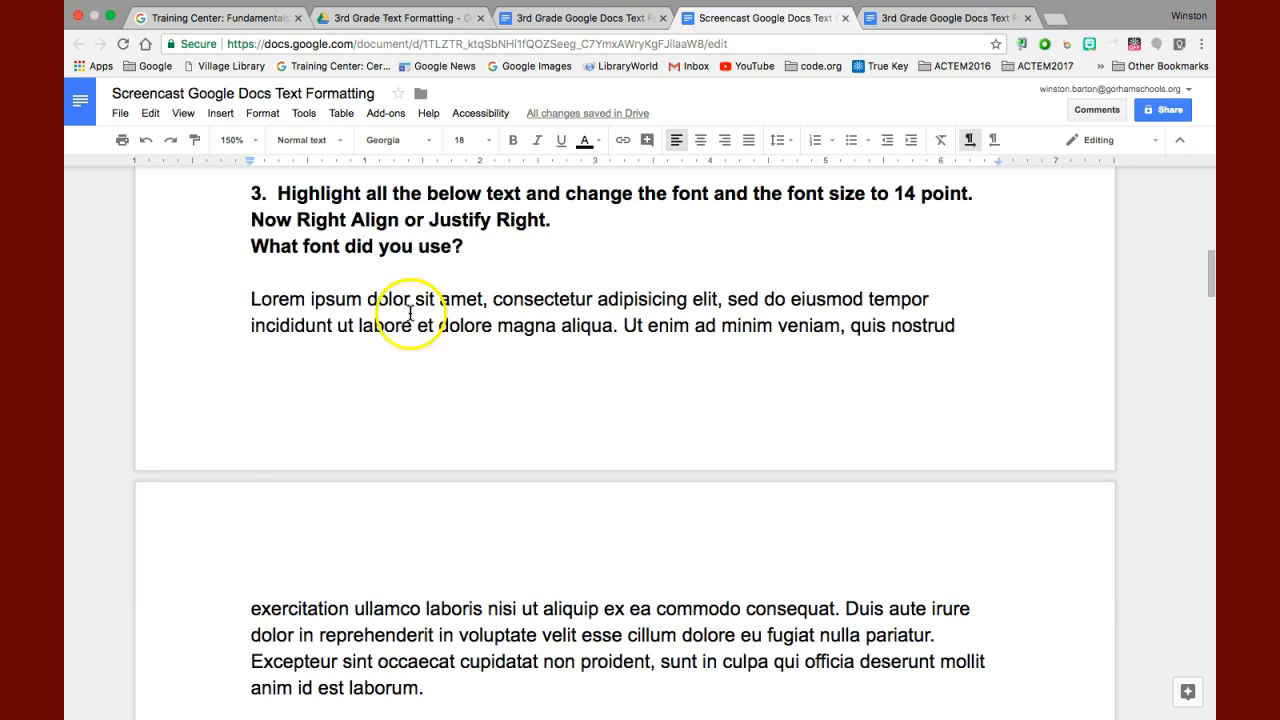
left_click(250, 298)
left_click_drag(250, 298, 432, 689)
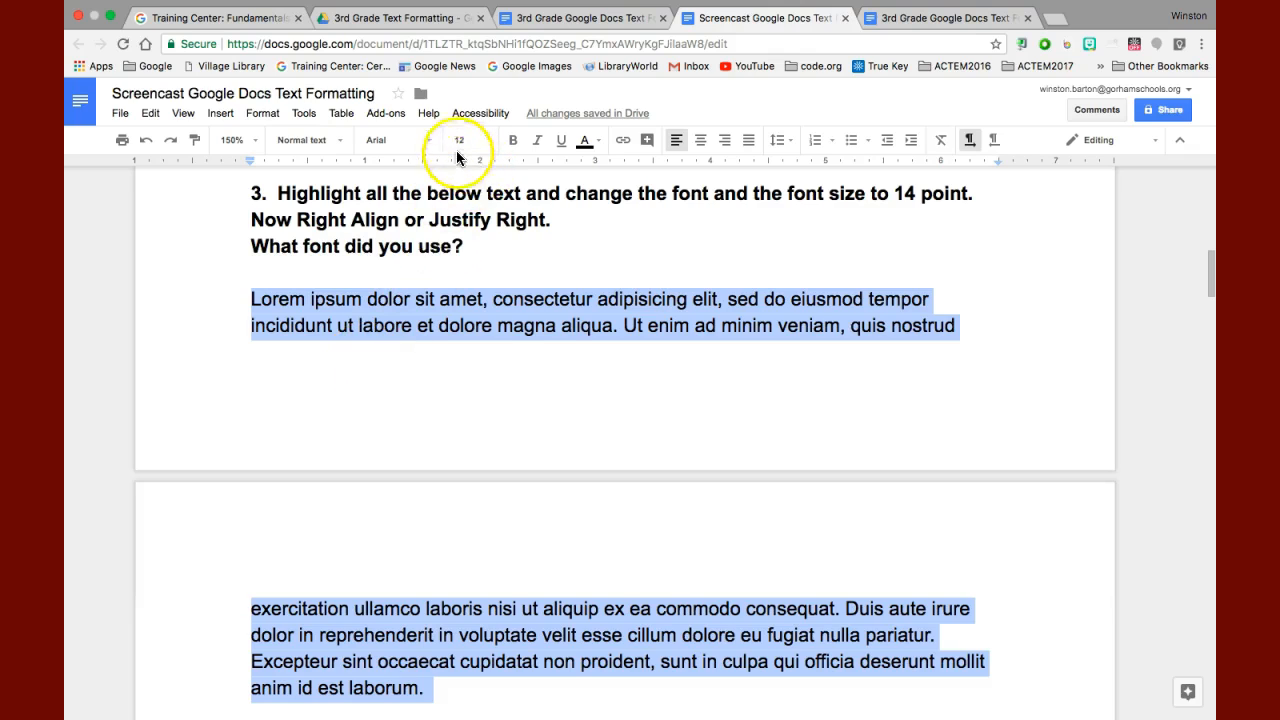
left_click(434, 148)
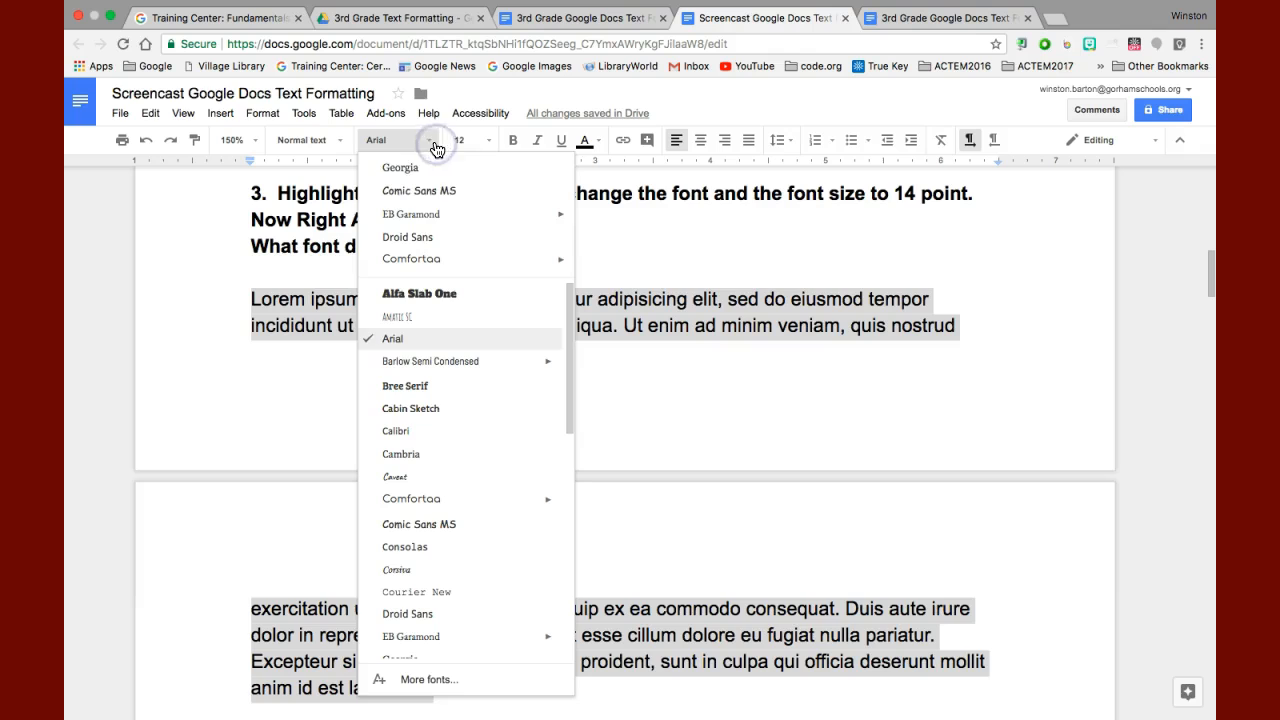
left_click(425, 213)
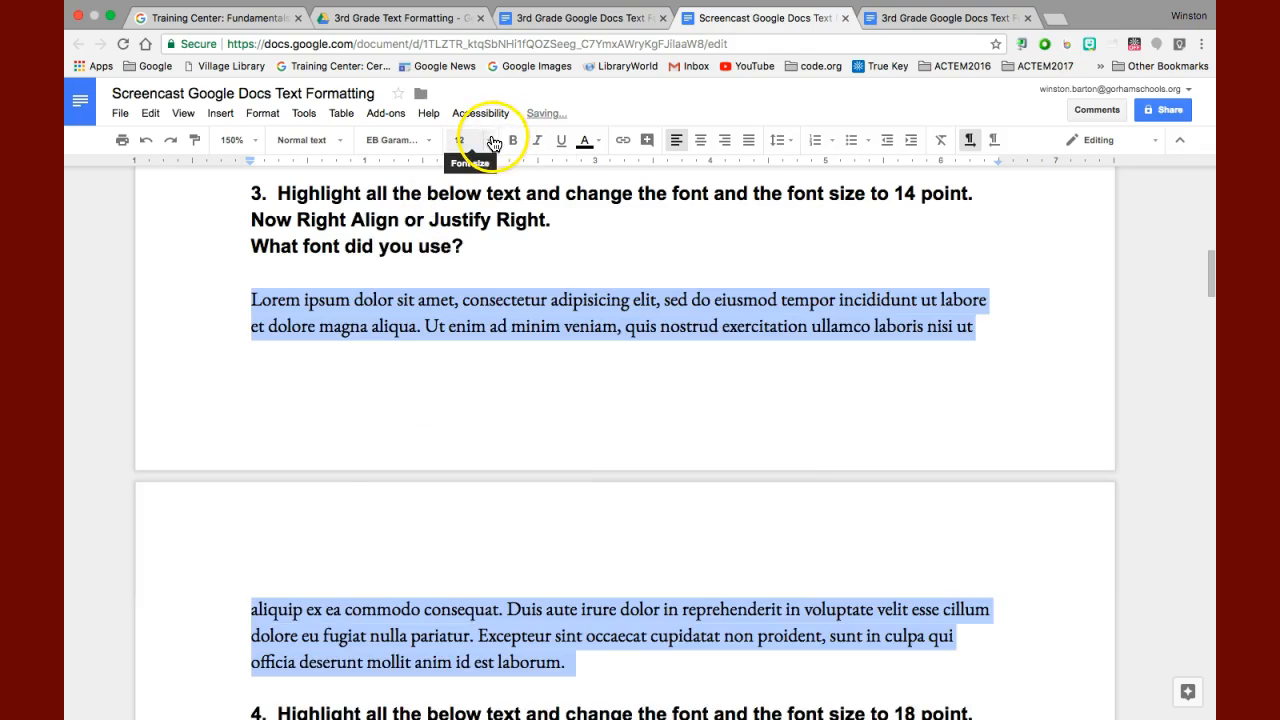
left_click(491, 140)
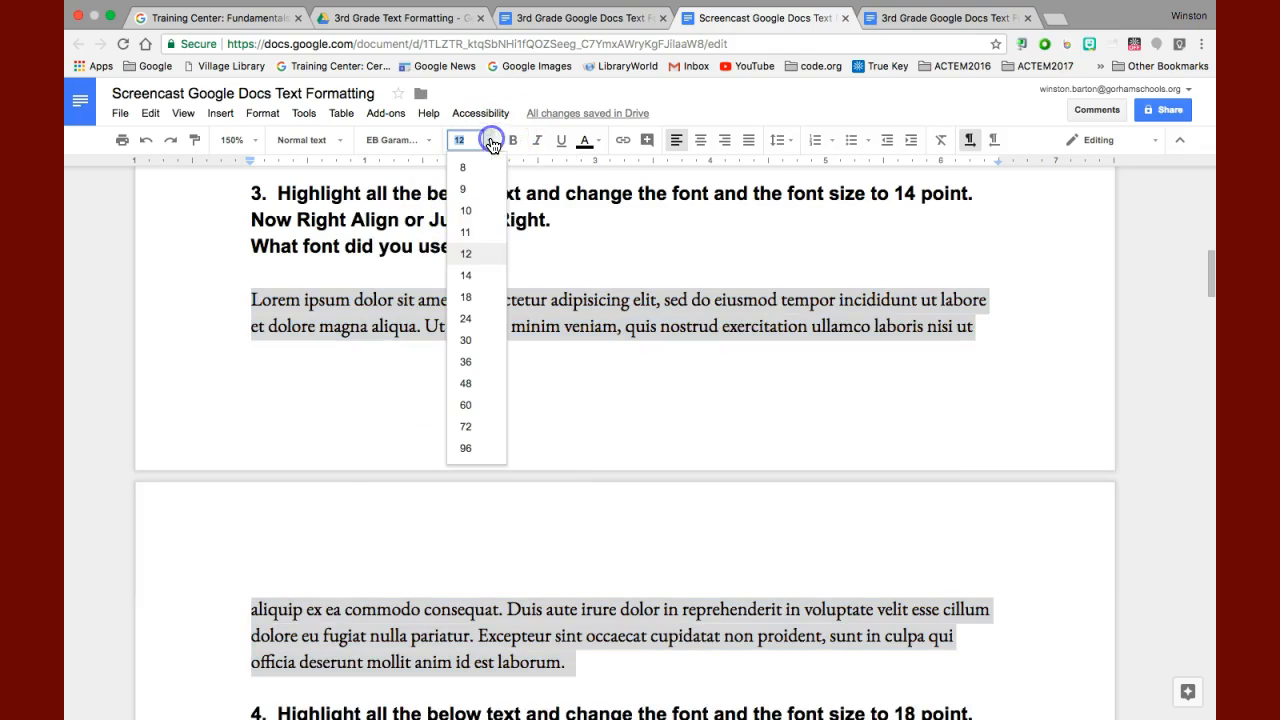
left_click(477, 275)
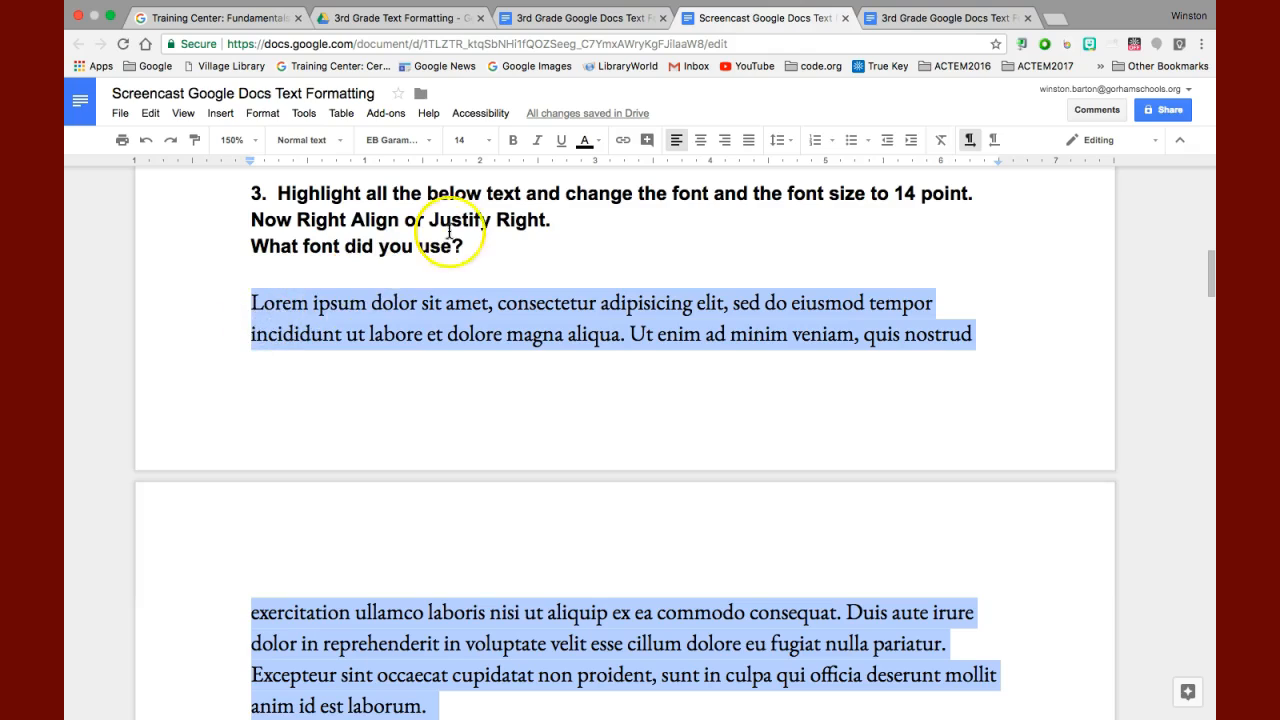
left_click(725, 143)
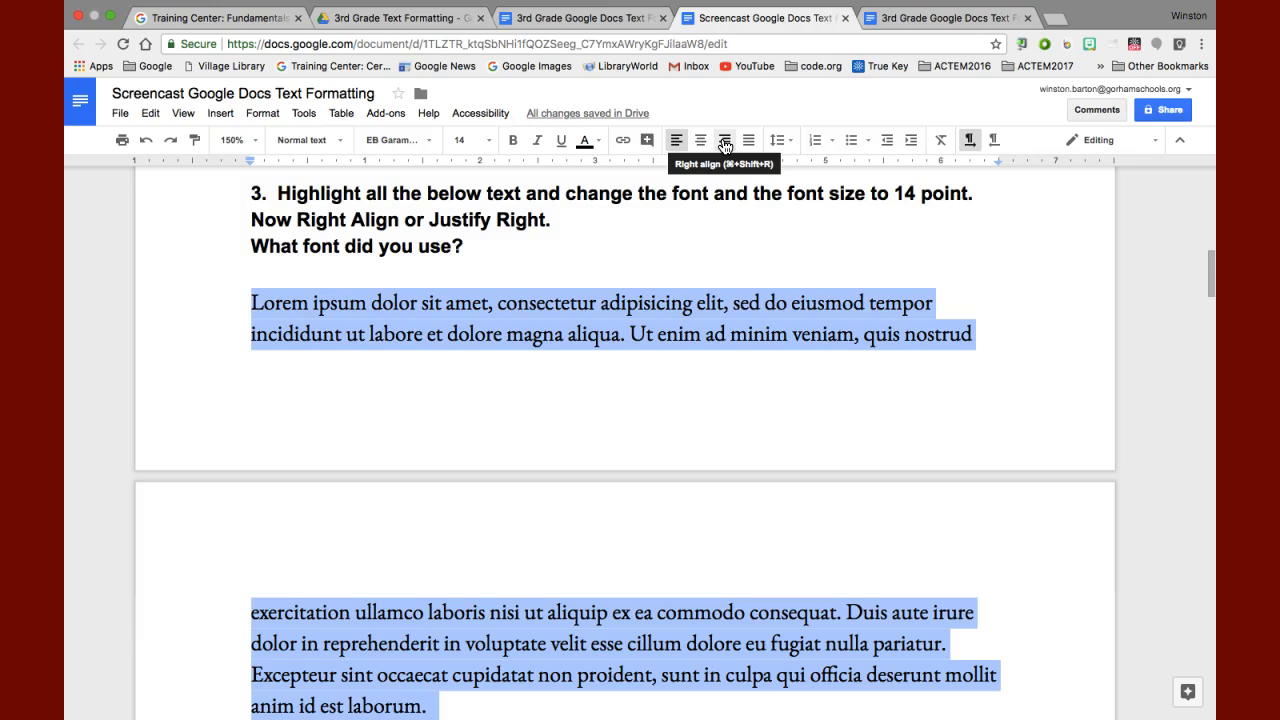
left_click(725, 143)
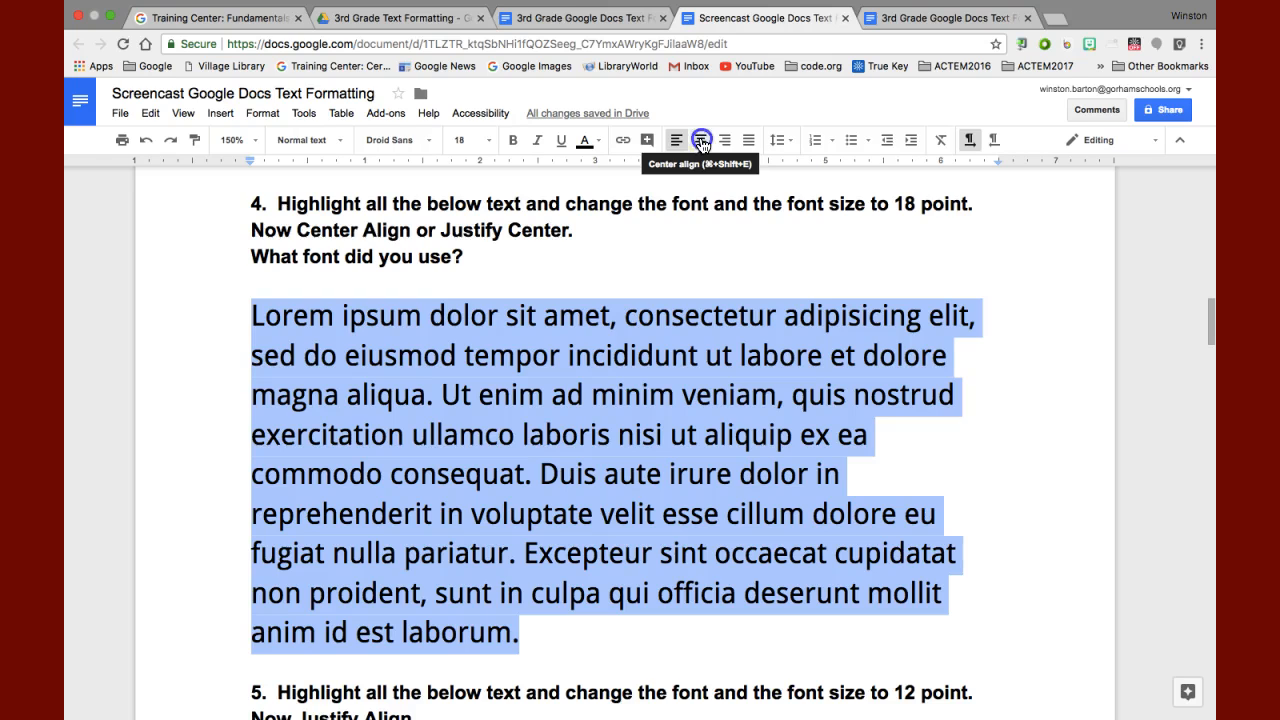
- Center-align the selected paragraph under exercise 4
left_click(702, 140)
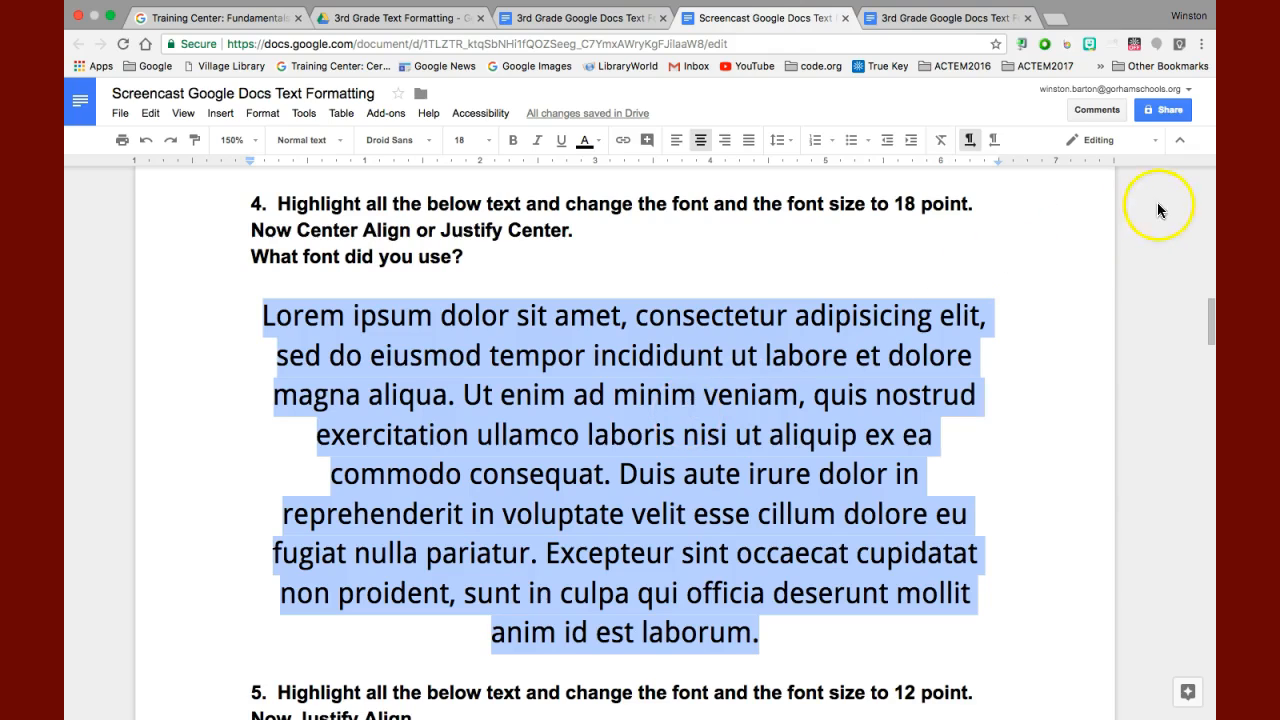
- Change the font of the whole exercise 5 paragraph to Calibri and justify its alignment
left_click_drag(1212, 308, 1204, 352)
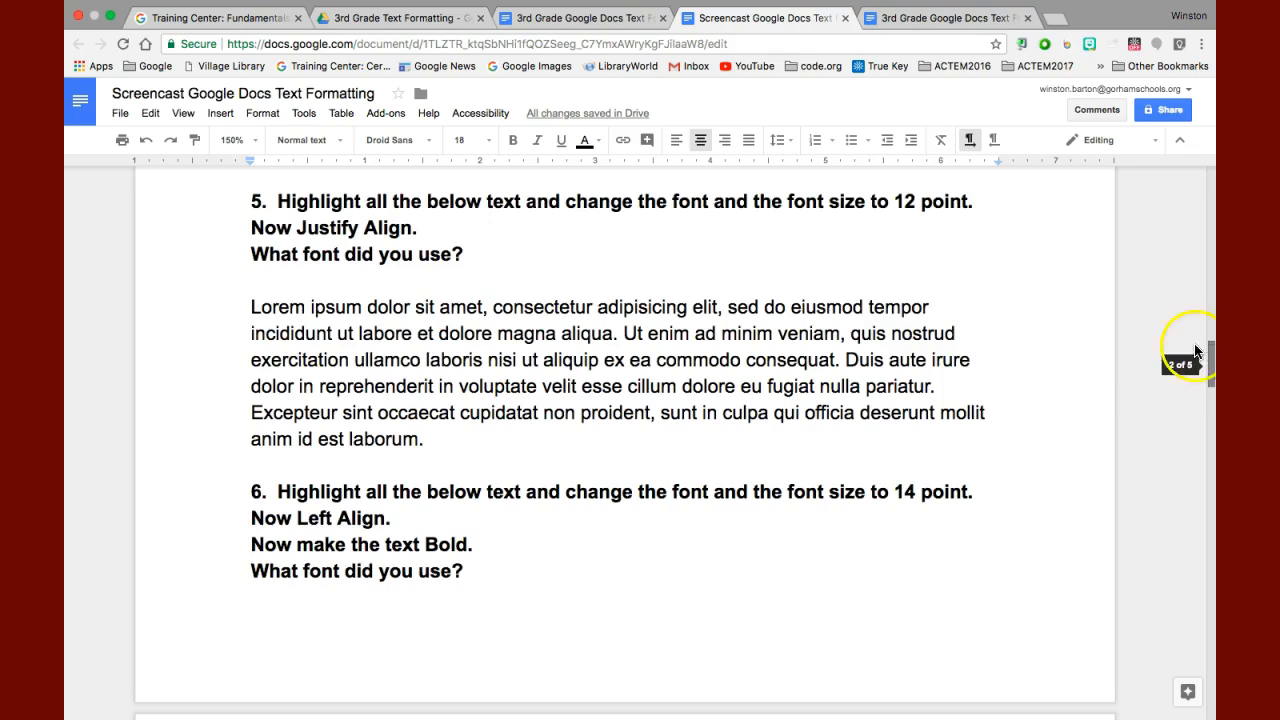
left_click_drag(426, 441, 250, 308)
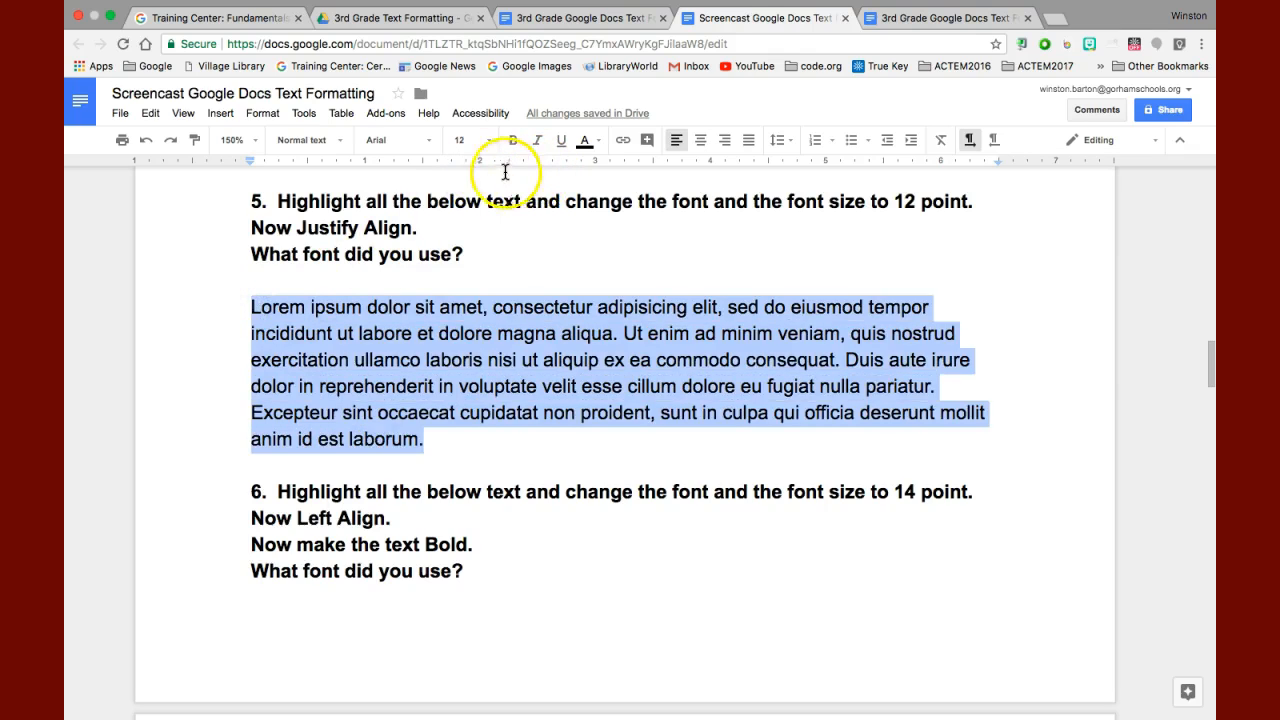
left_click(423, 140)
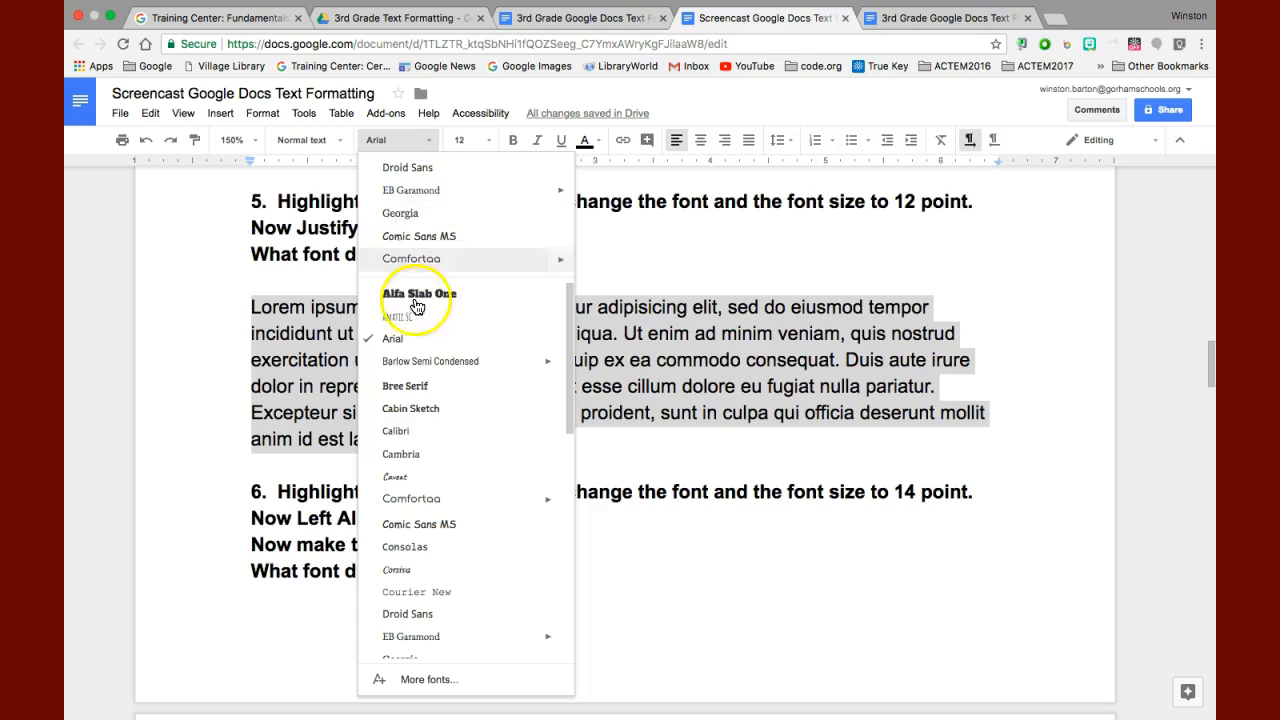
left_click(403, 431)
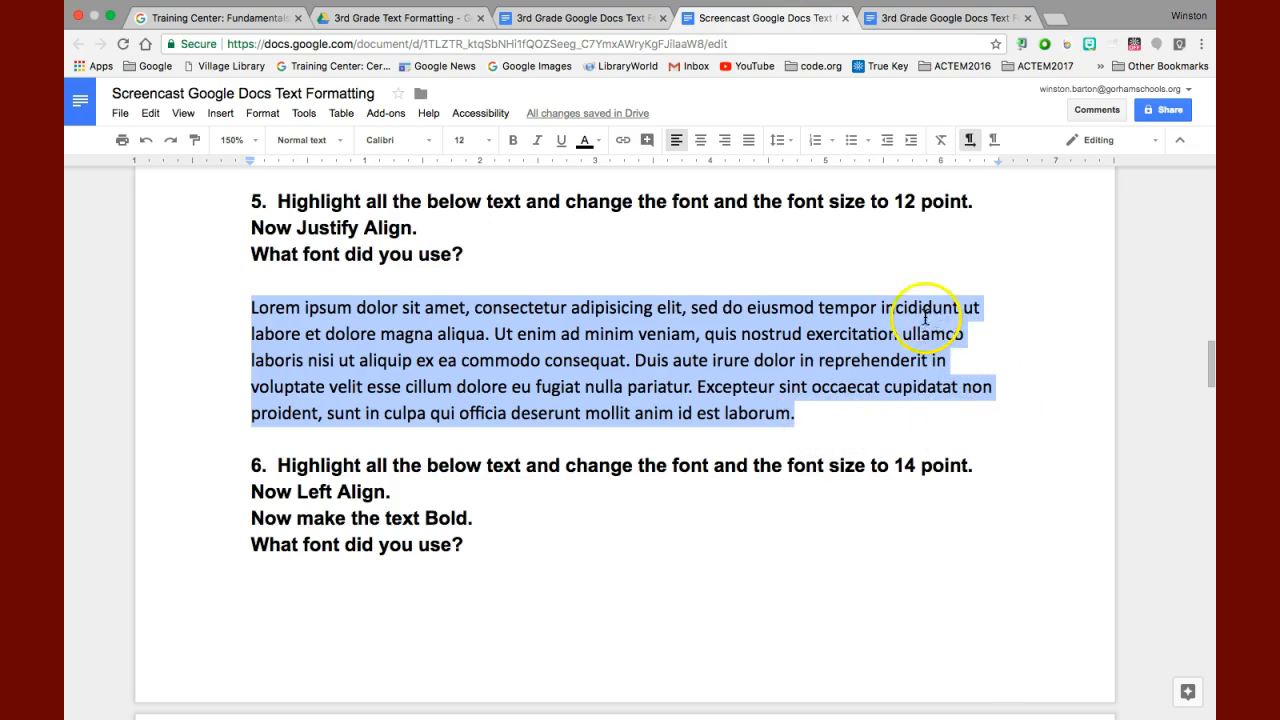
left_click(748, 143)
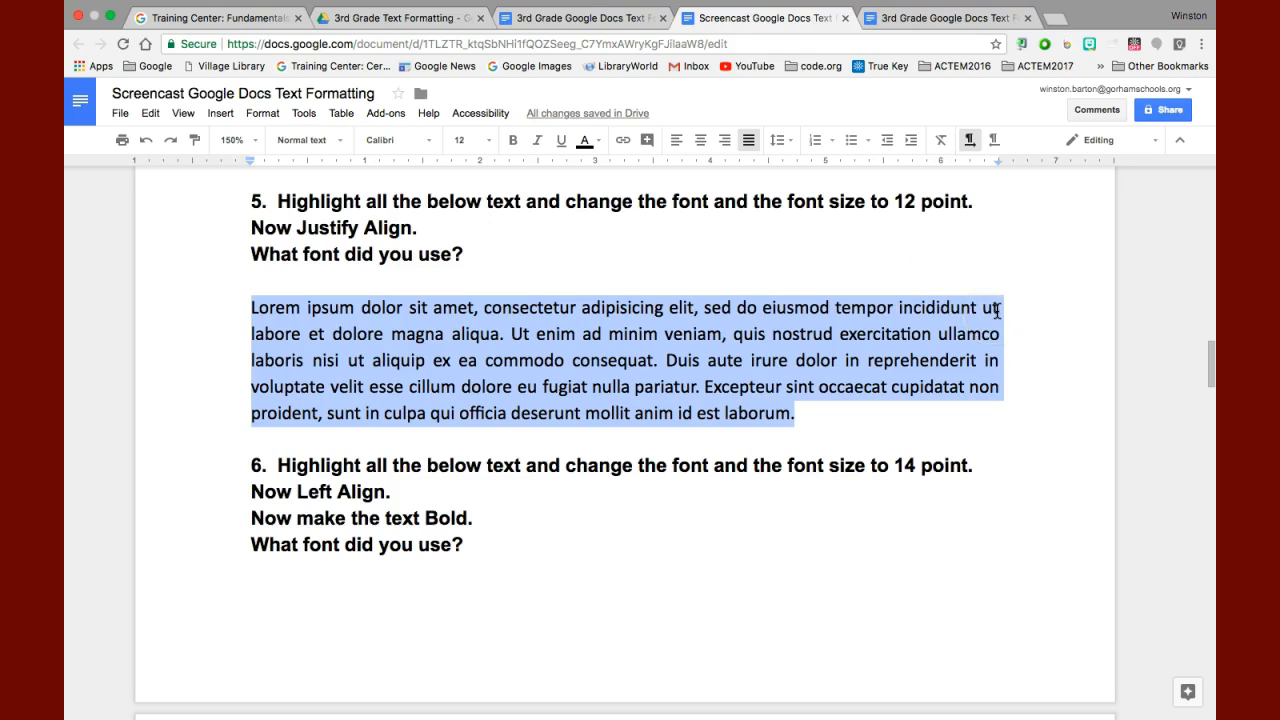
left_click(851, 297)
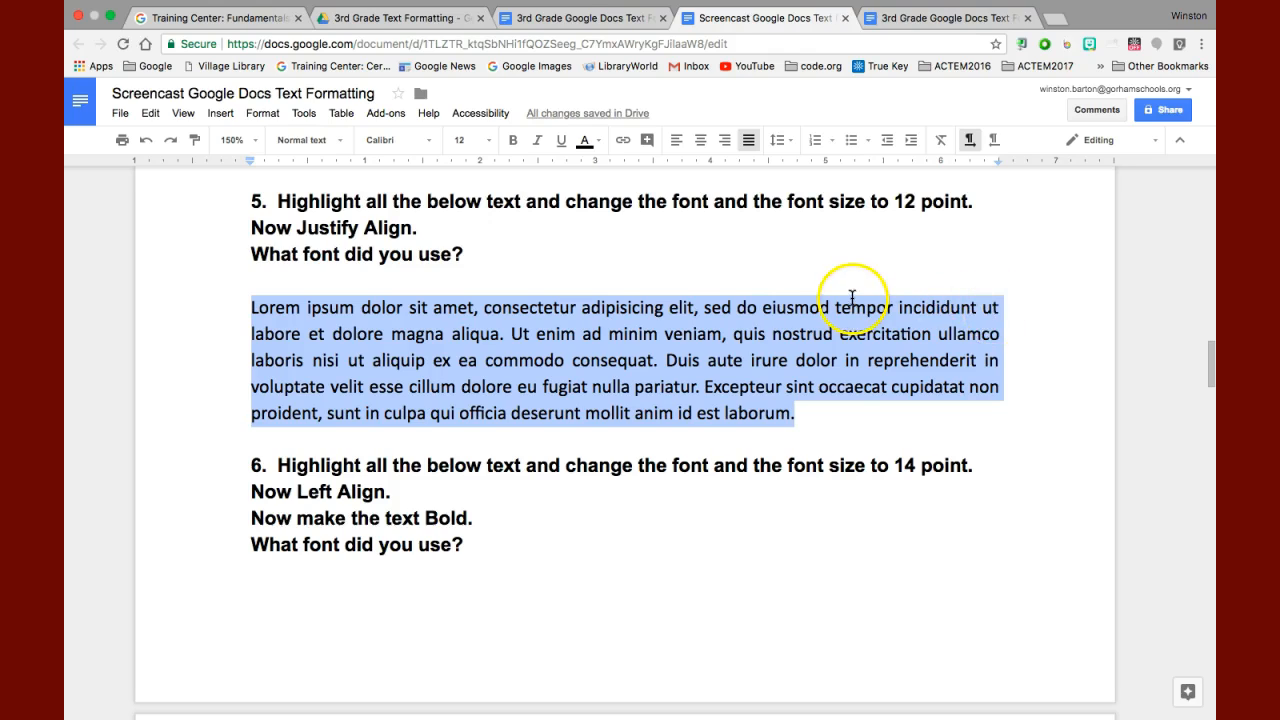
- Format the exercise 6 paragraph, located at the start of the following page, as bold, left-aligned 14 point Comfortaa text
left_click(1211, 358)
left_click_drag(1211, 358, 1211, 377)
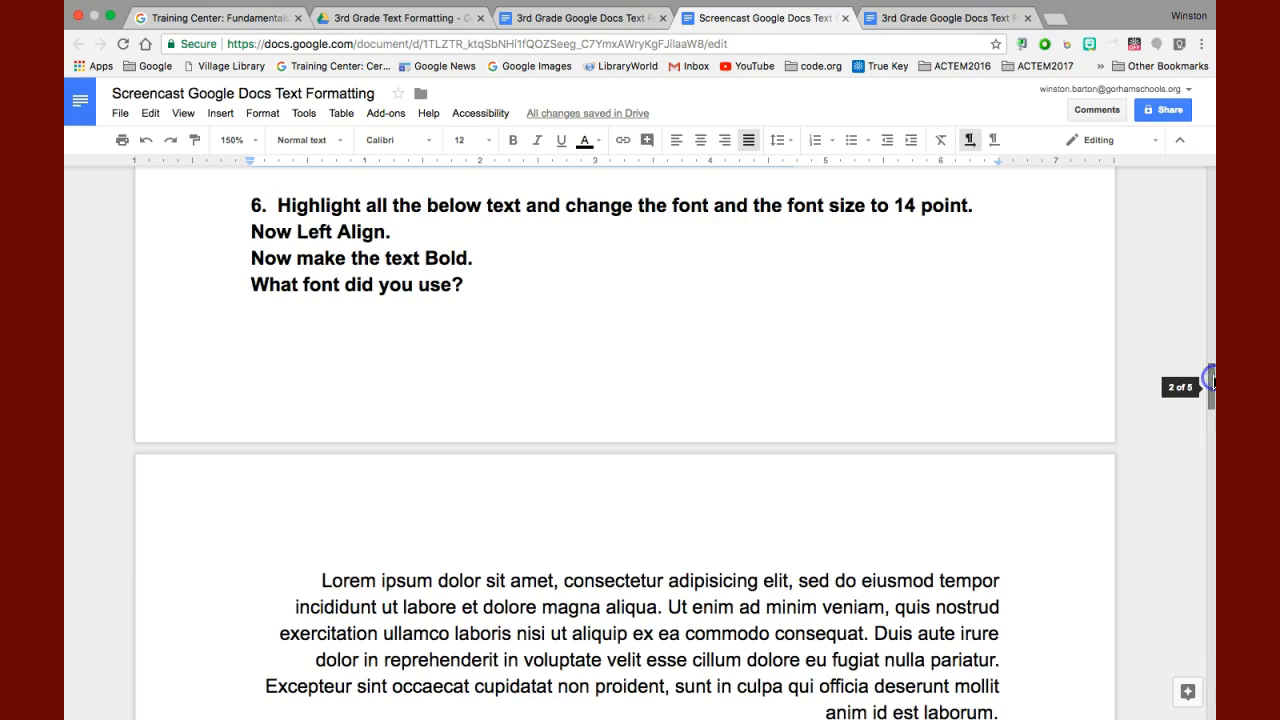
left_click(866, 303)
left_click_drag(321, 580, 1005, 494)
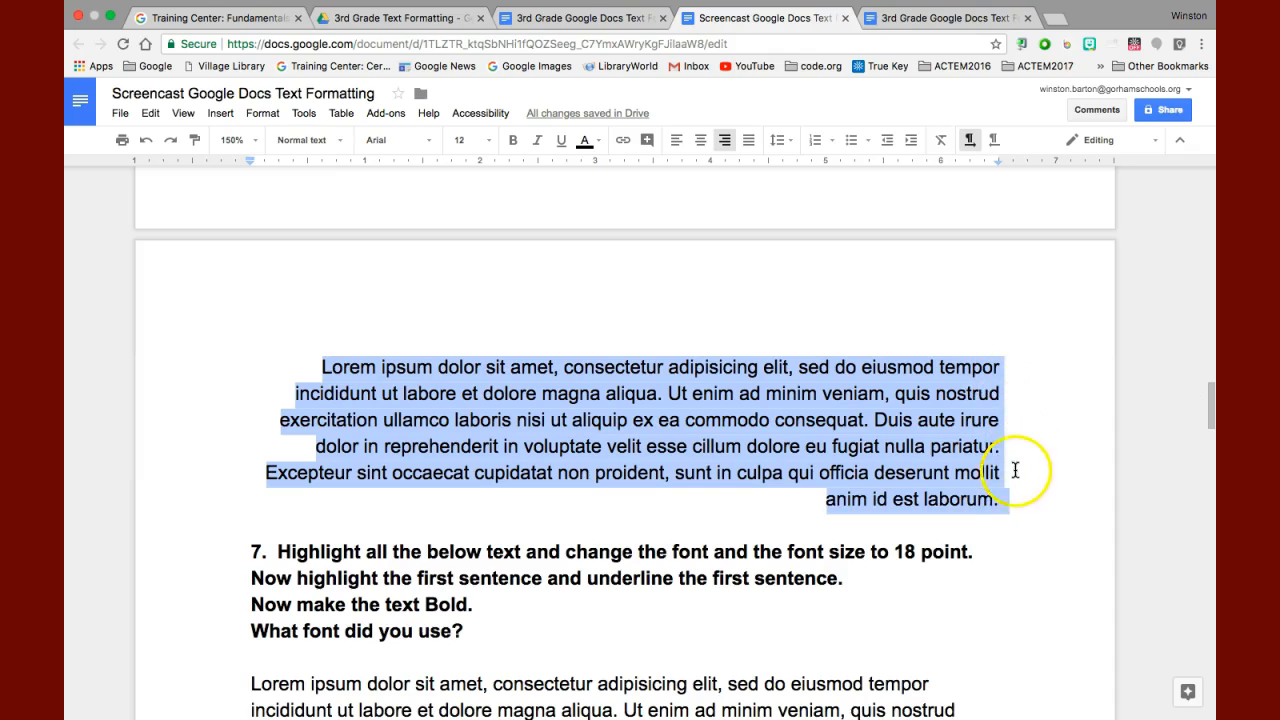
left_click_drag(1209, 394, 1210, 378)
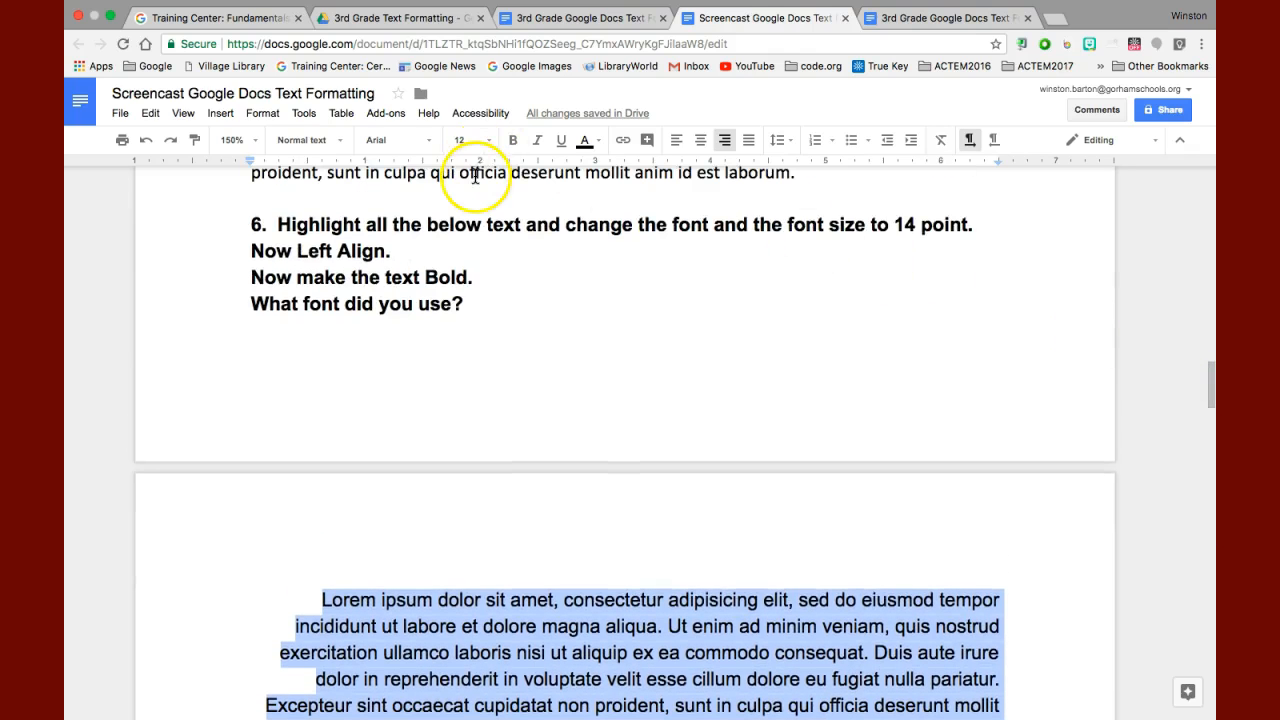
left_click(426, 140)
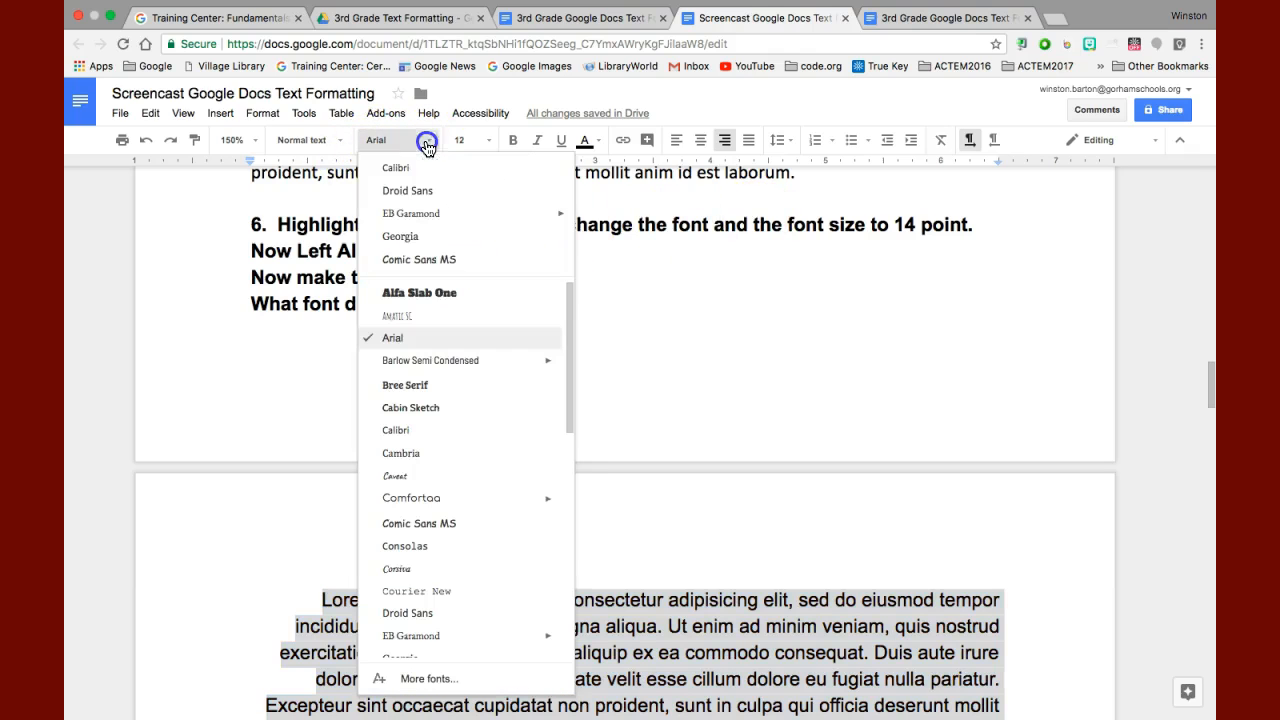
left_click(428, 498)
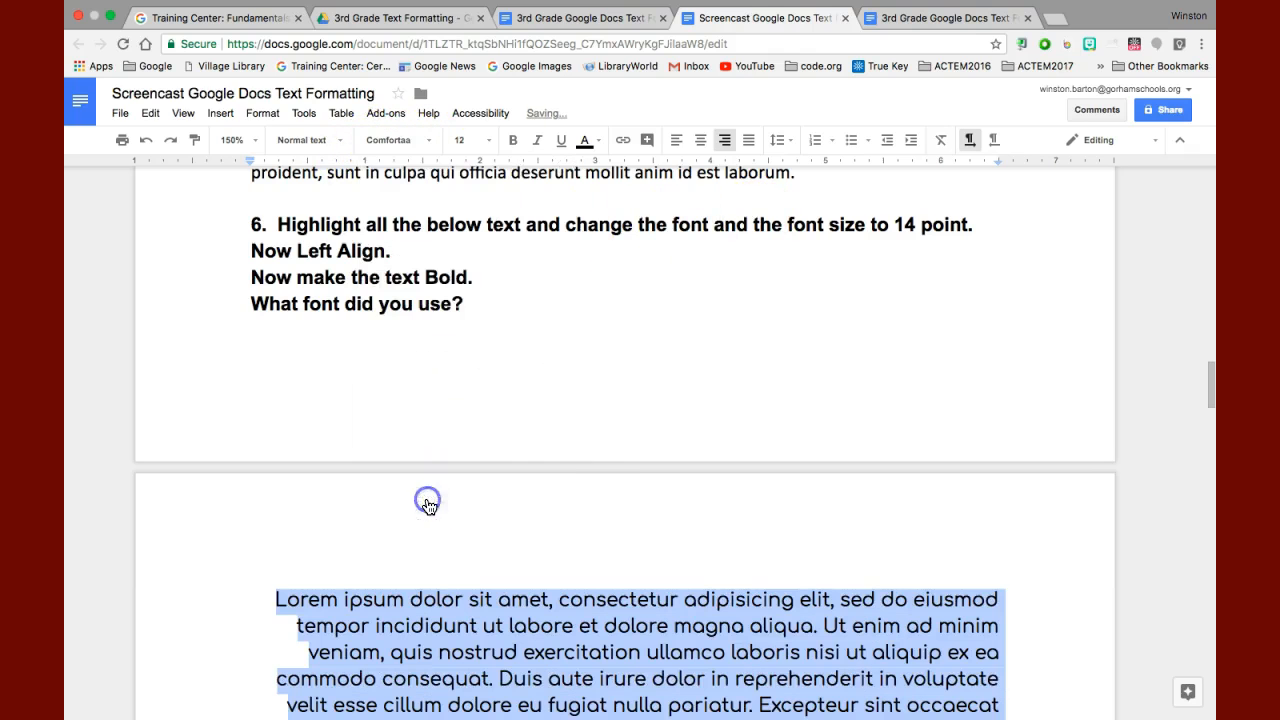
left_click(478, 140)
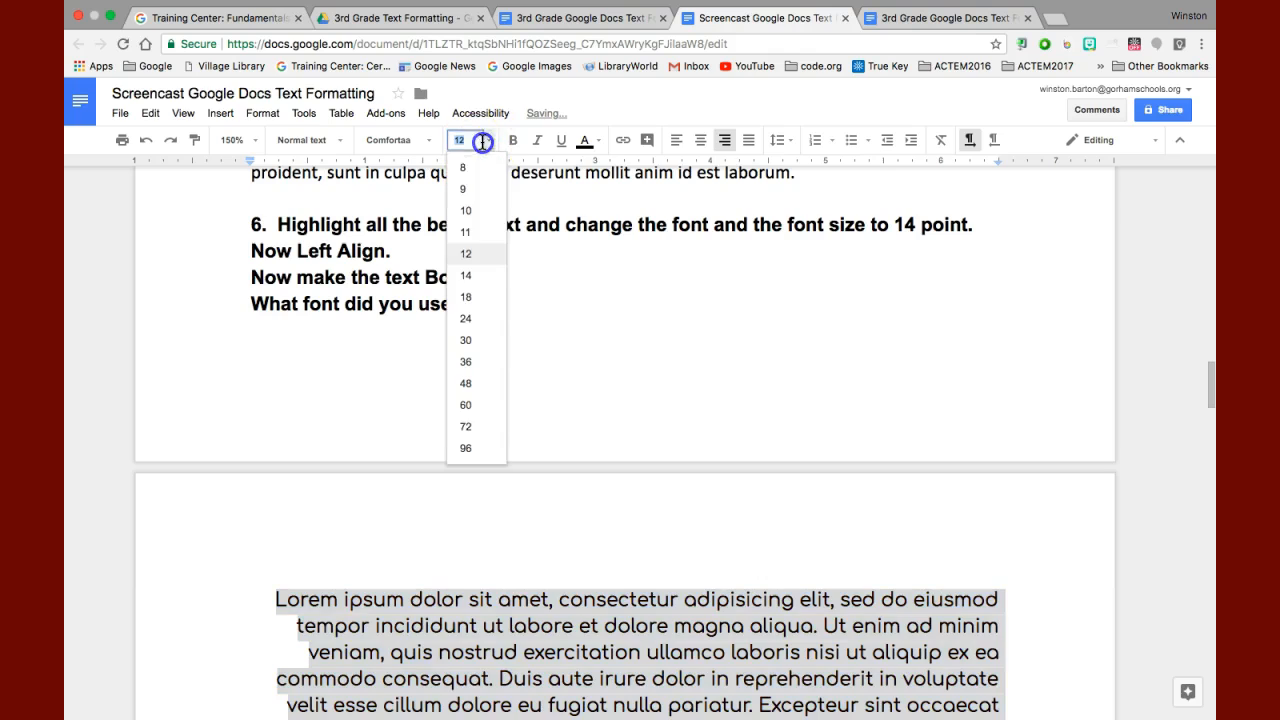
left_click(488, 288)
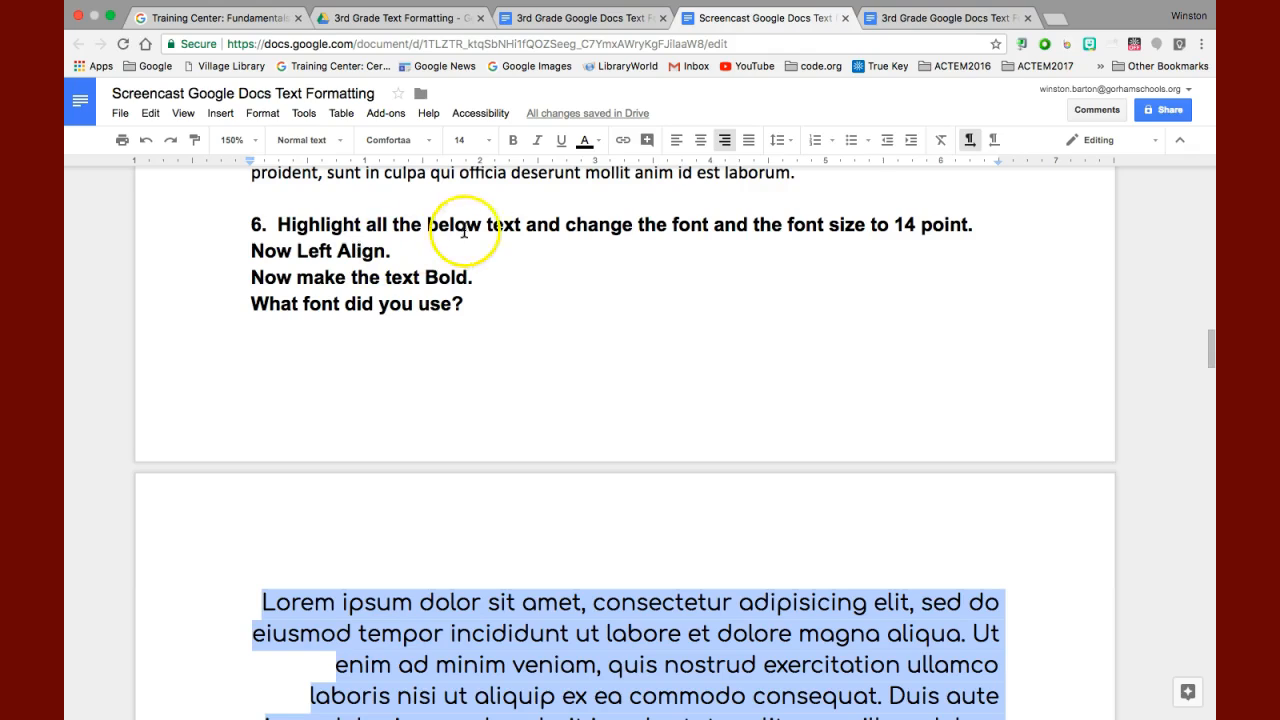
left_click(676, 141)
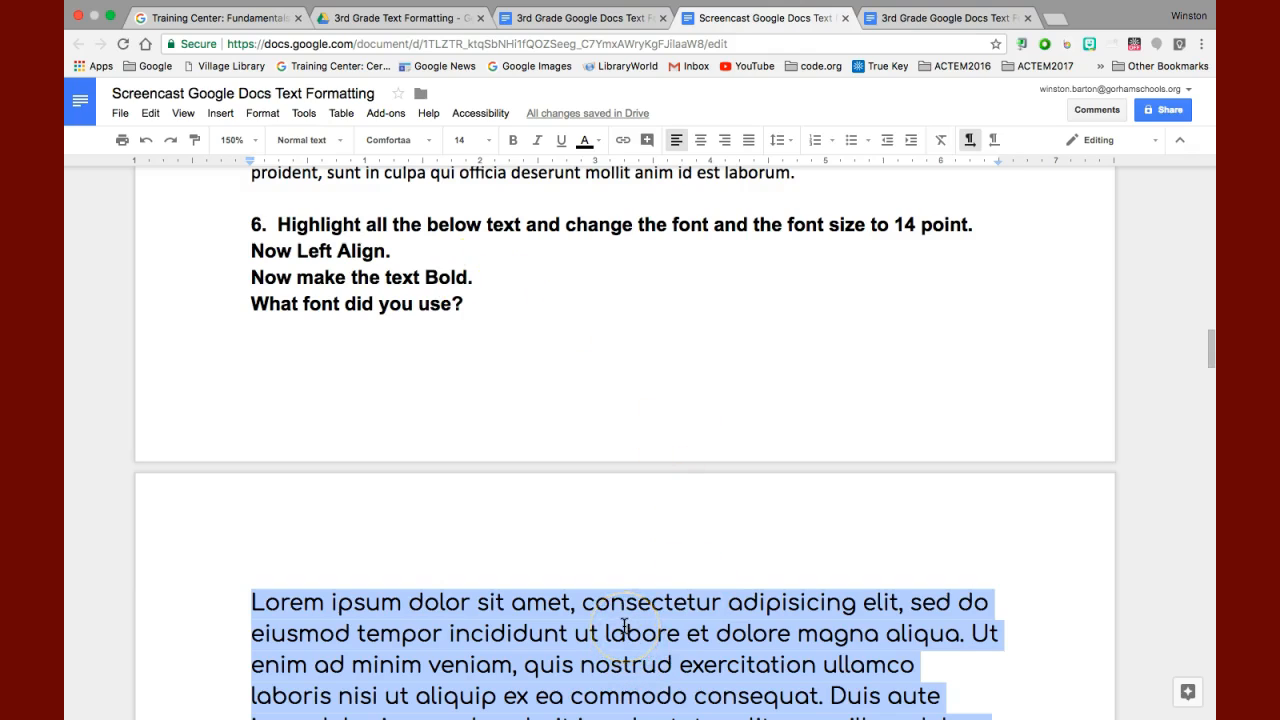
left_click(513, 141)
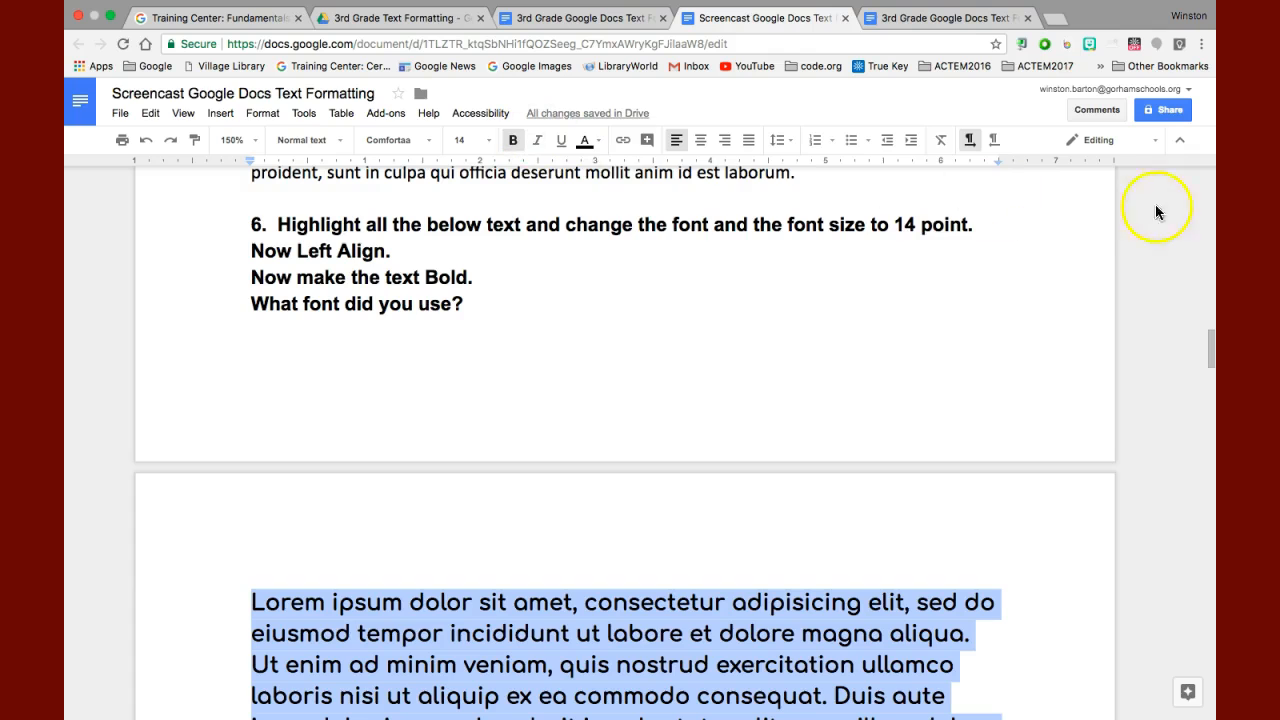
- Change the whole paragraph under exercise 7 to the Caveat font at 18 point
left_click_drag(1210, 343, 1208, 394)
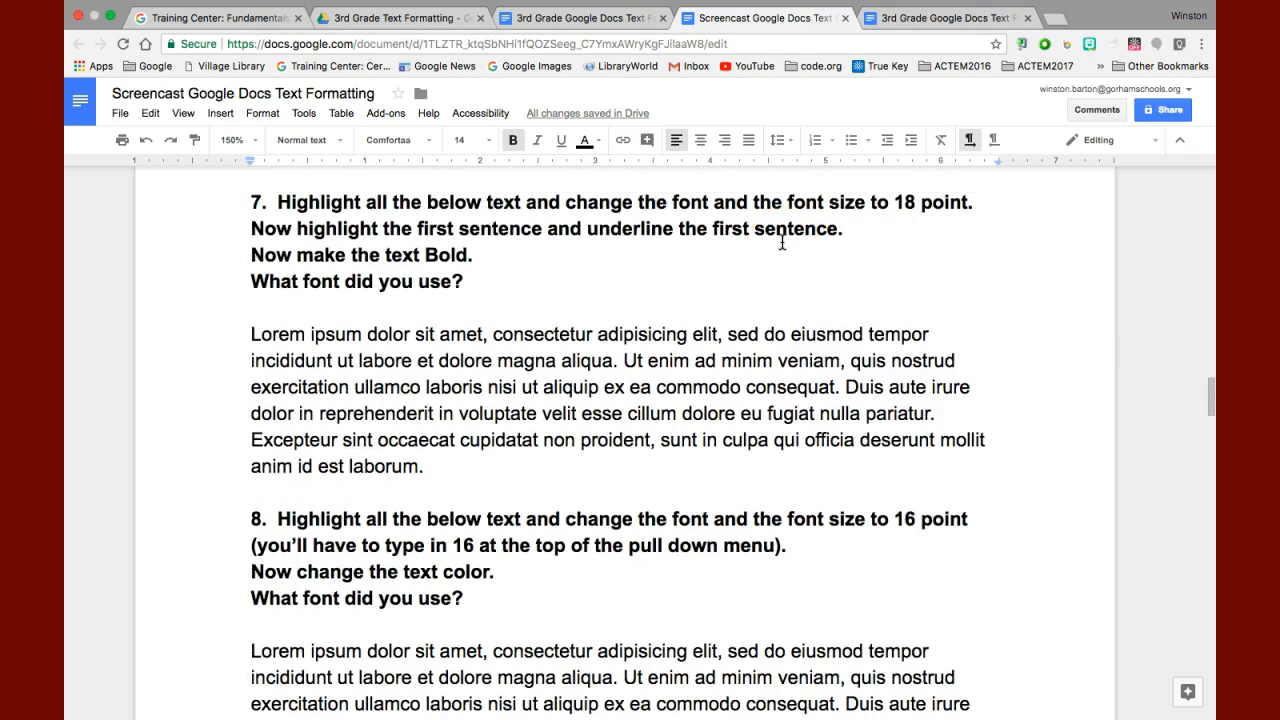
left_click(256, 337)
left_click_drag(256, 337, 429, 466)
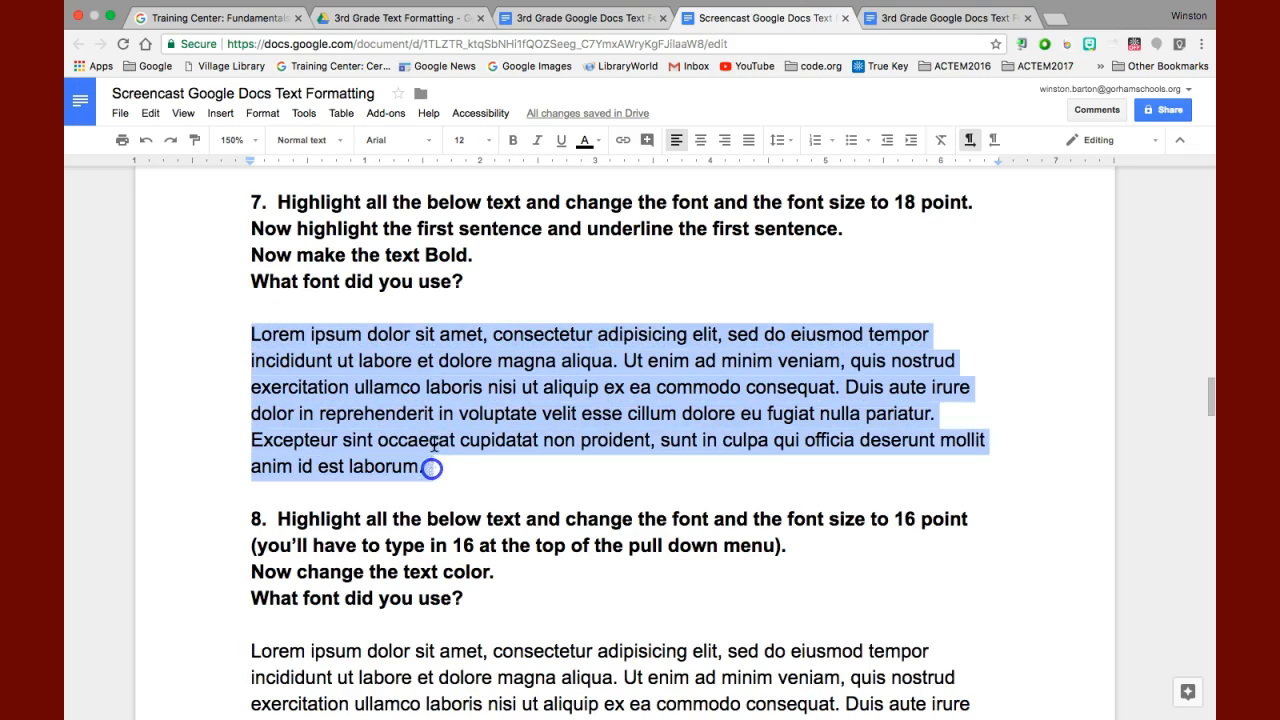
left_click(426, 141)
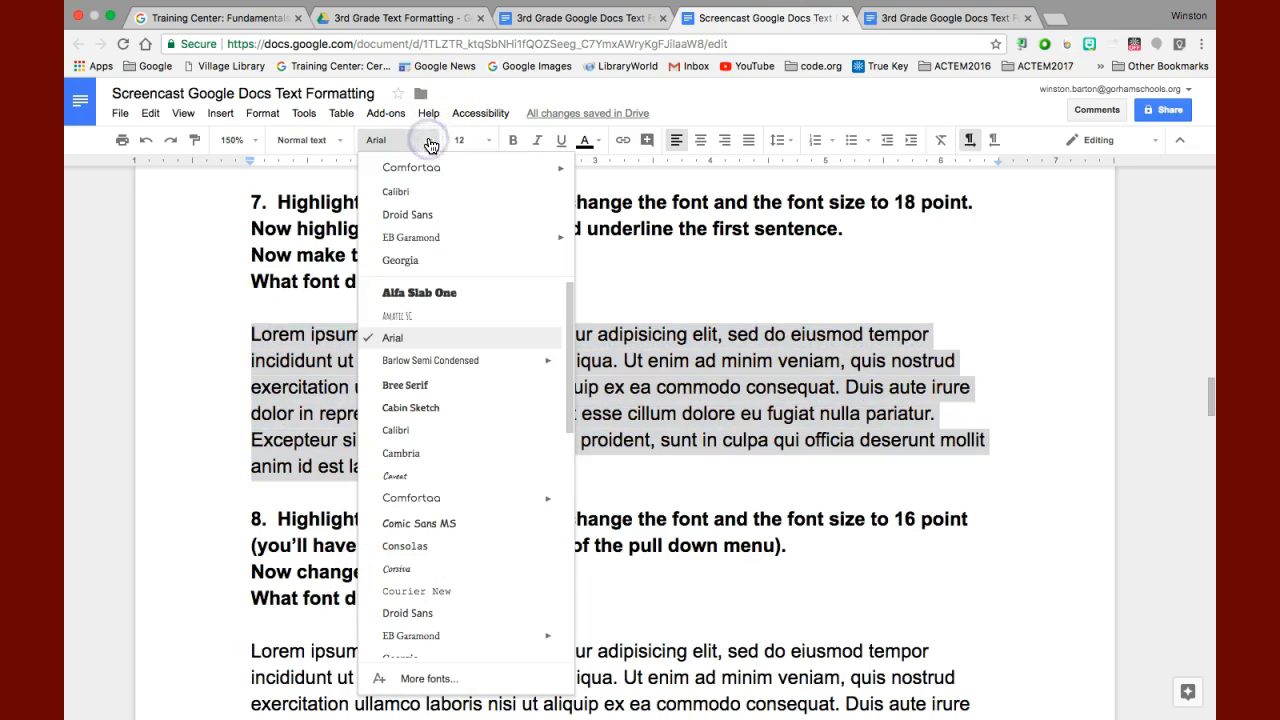
left_click(410, 476)
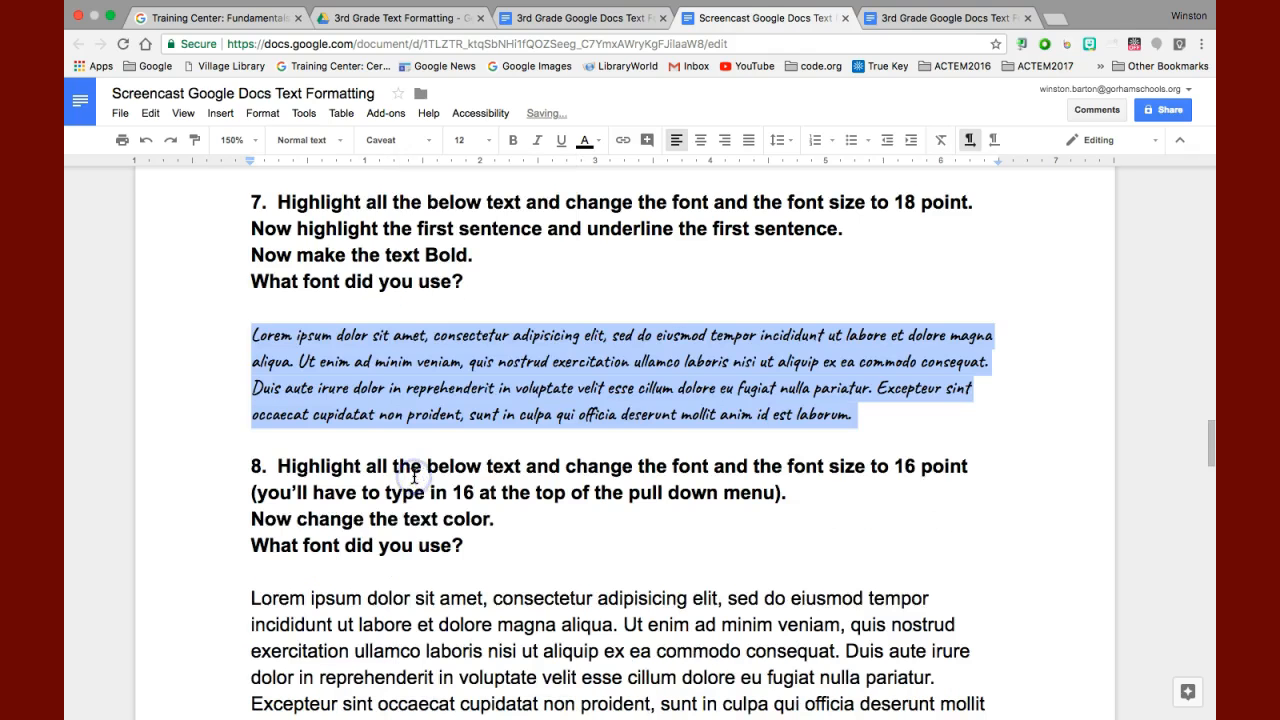
left_click(487, 143)
left_click(475, 296)
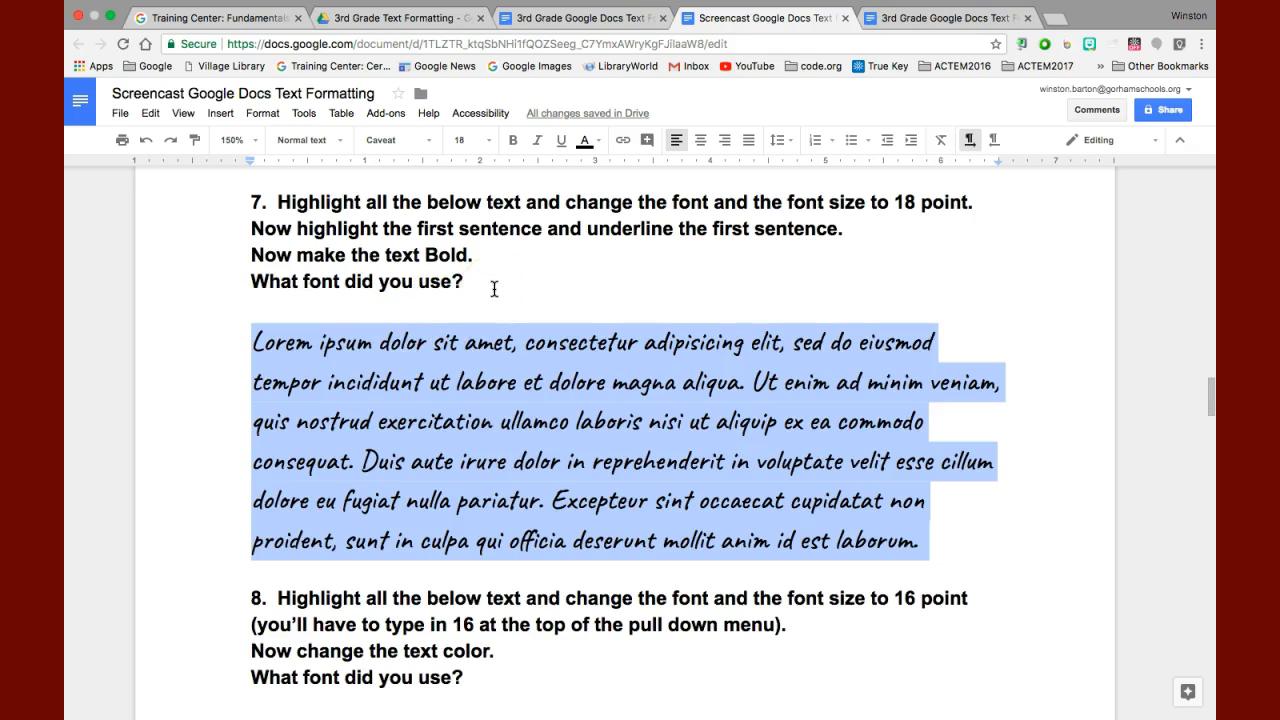
- Underline the first sentence of the exercise 7 paragraph, from "Lorem ipsum" to "magna aliqua"
left_click(268, 317)
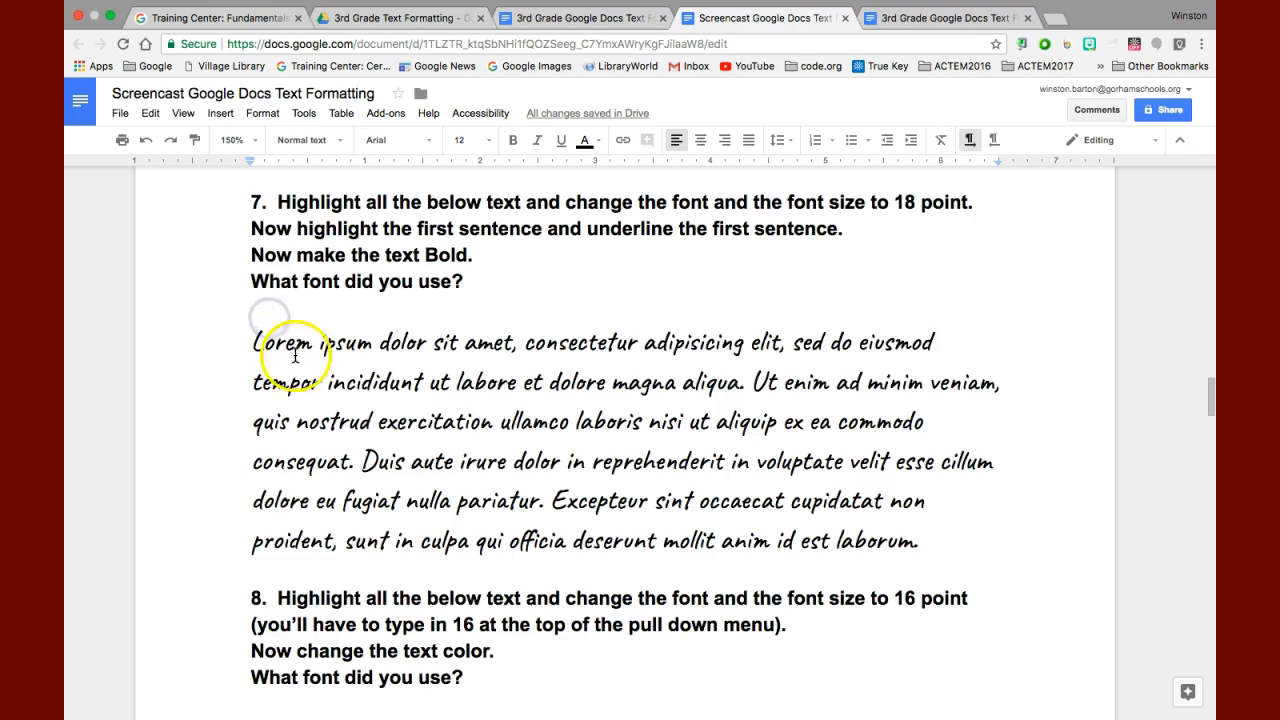
left_click_drag(252, 342, 740, 388)
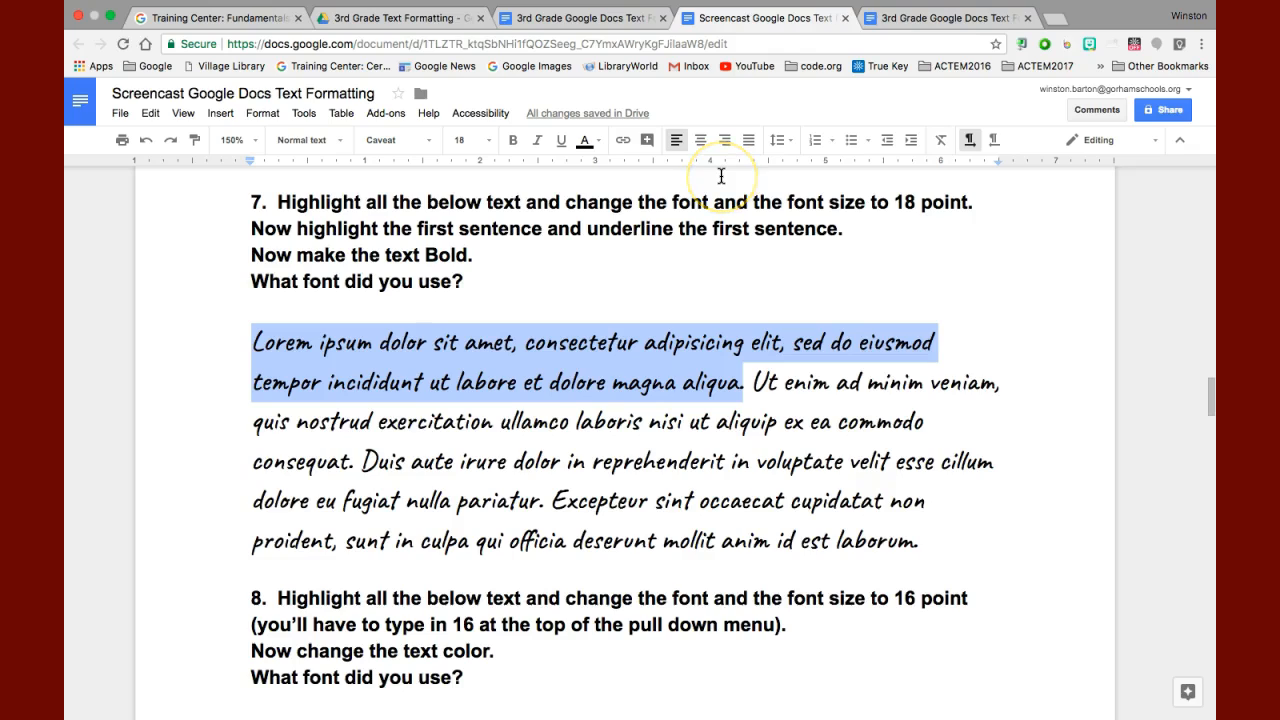
left_click(562, 146)
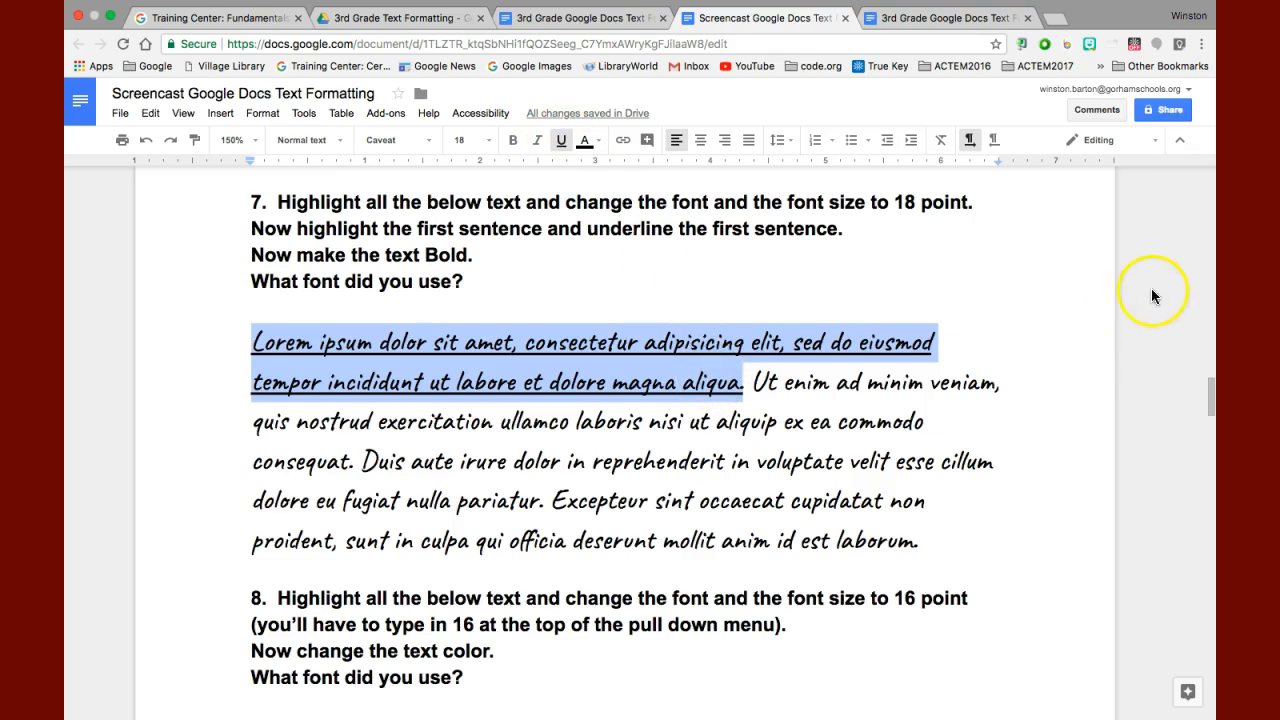
- Change the whole paragraph under exercise 8 to the Consolas font with a custom size of 16 point
left_click_drag(1211, 397, 1208, 430)
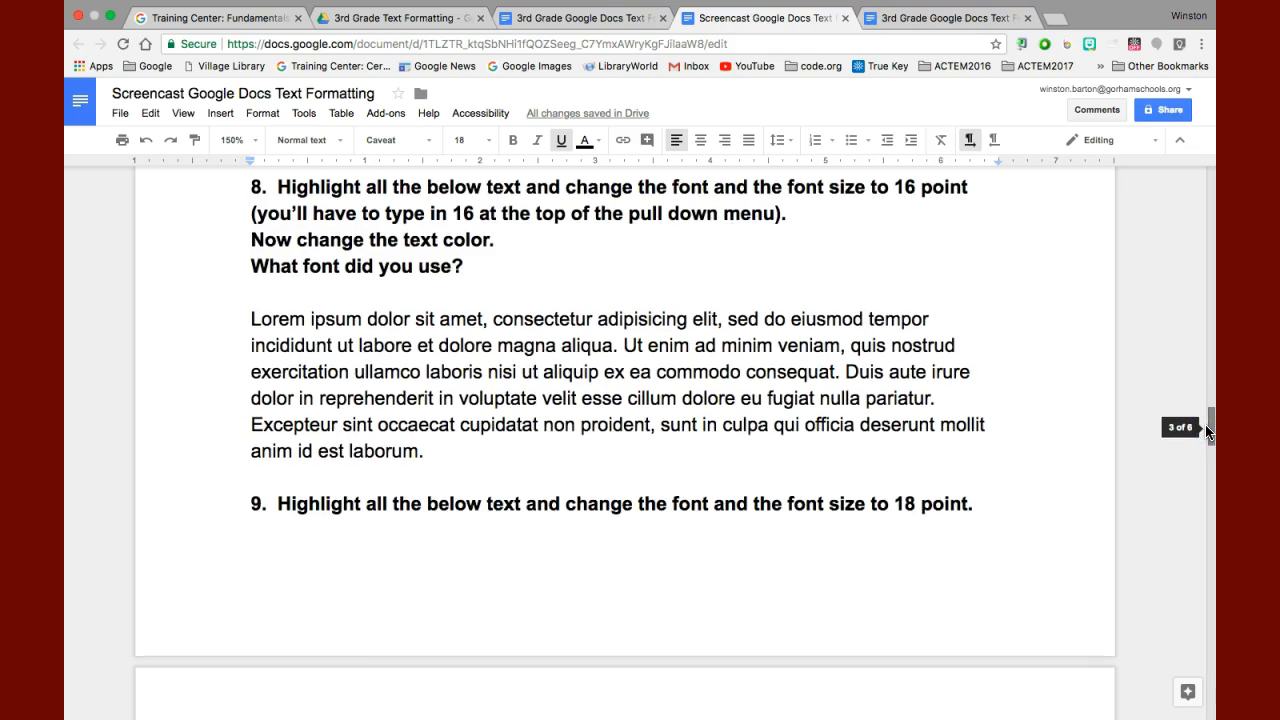
left_click_drag(1208, 430, 1208, 430)
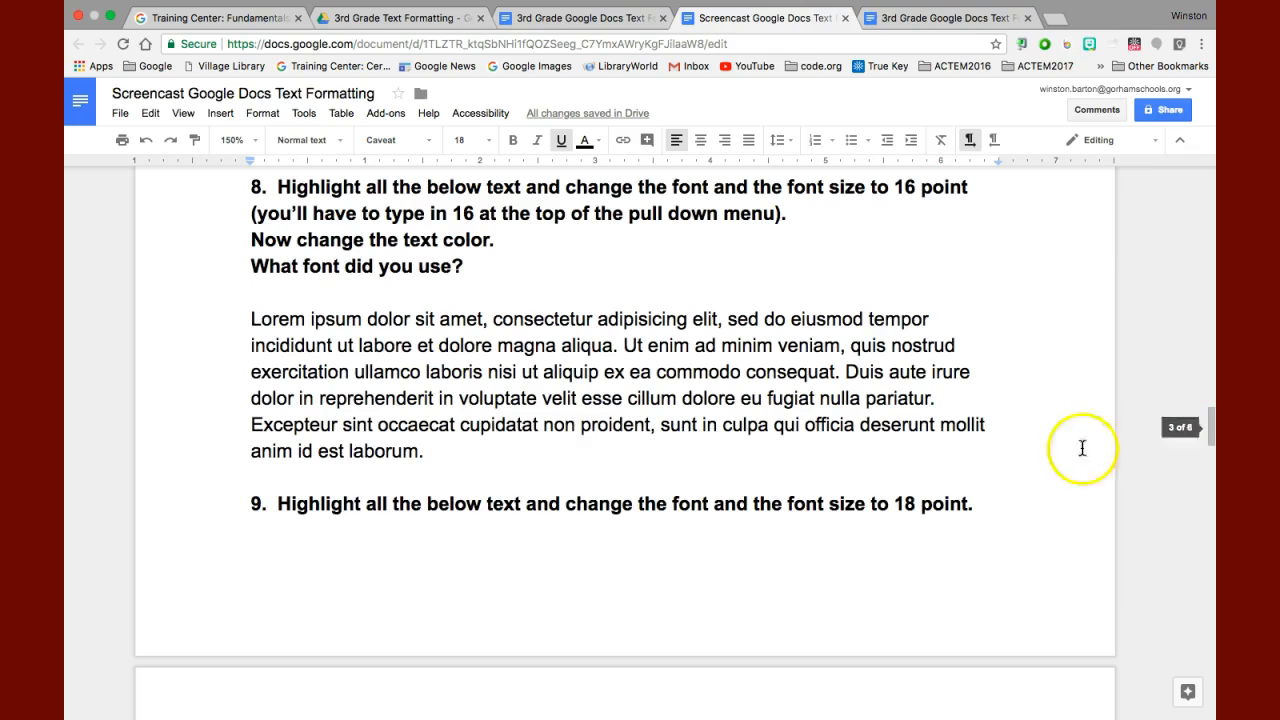
left_click_drag(425, 451, 247, 323)
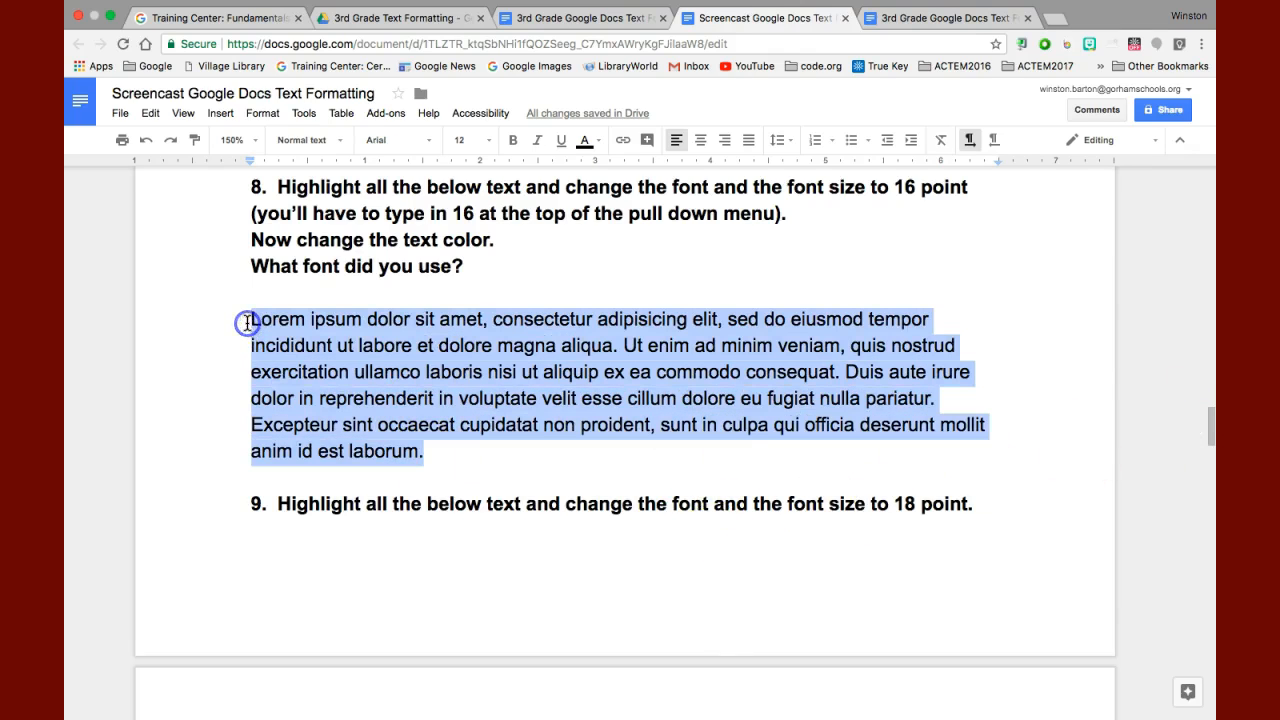
left_click(388, 143)
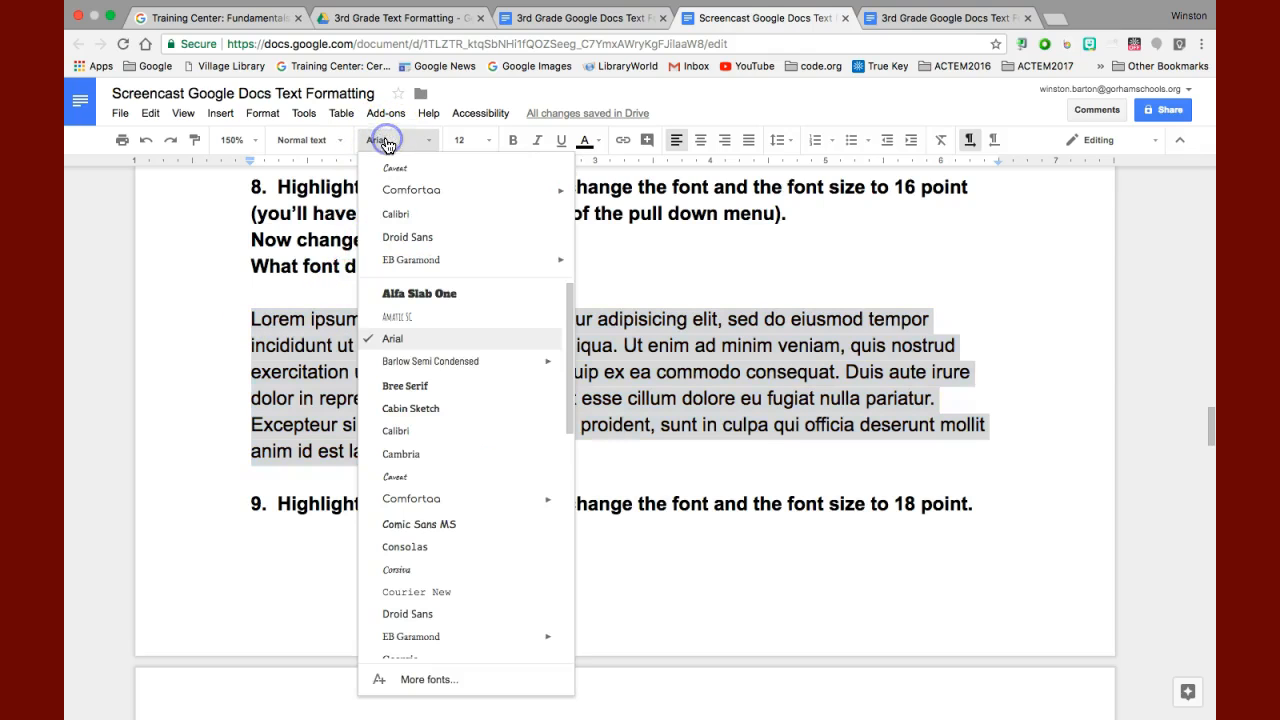
left_click(428, 549)
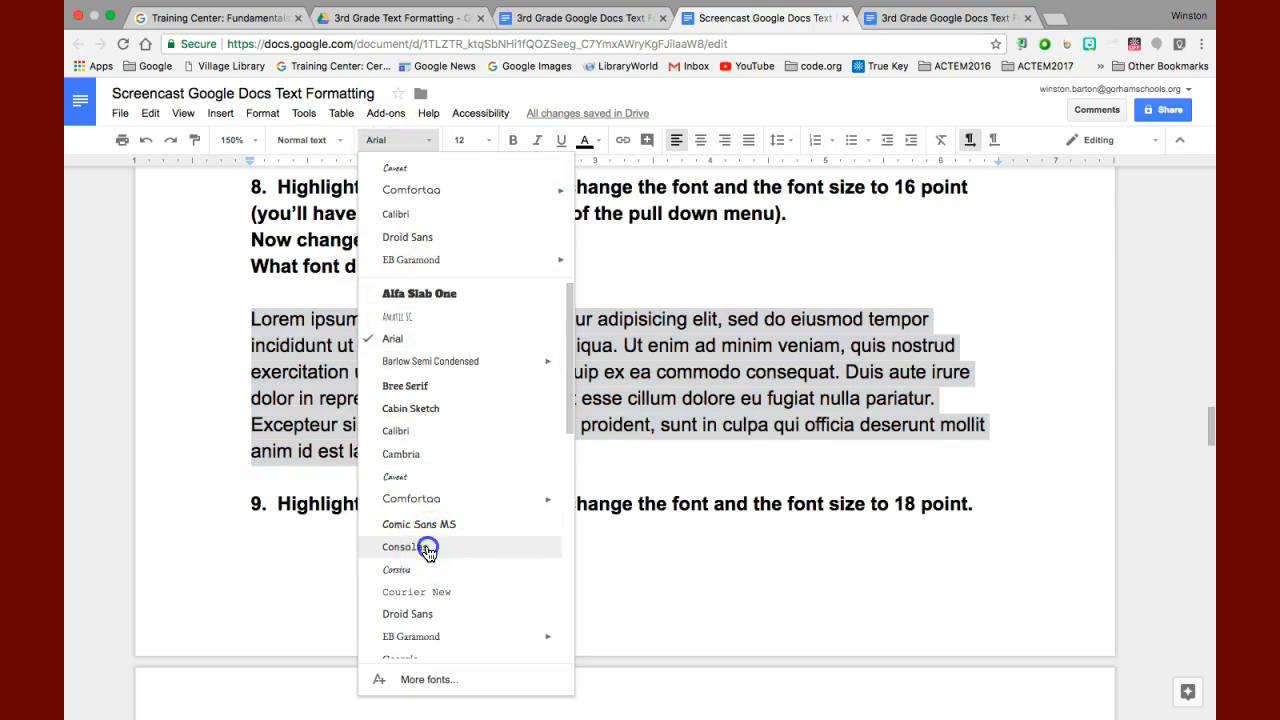
left_click(493, 146)
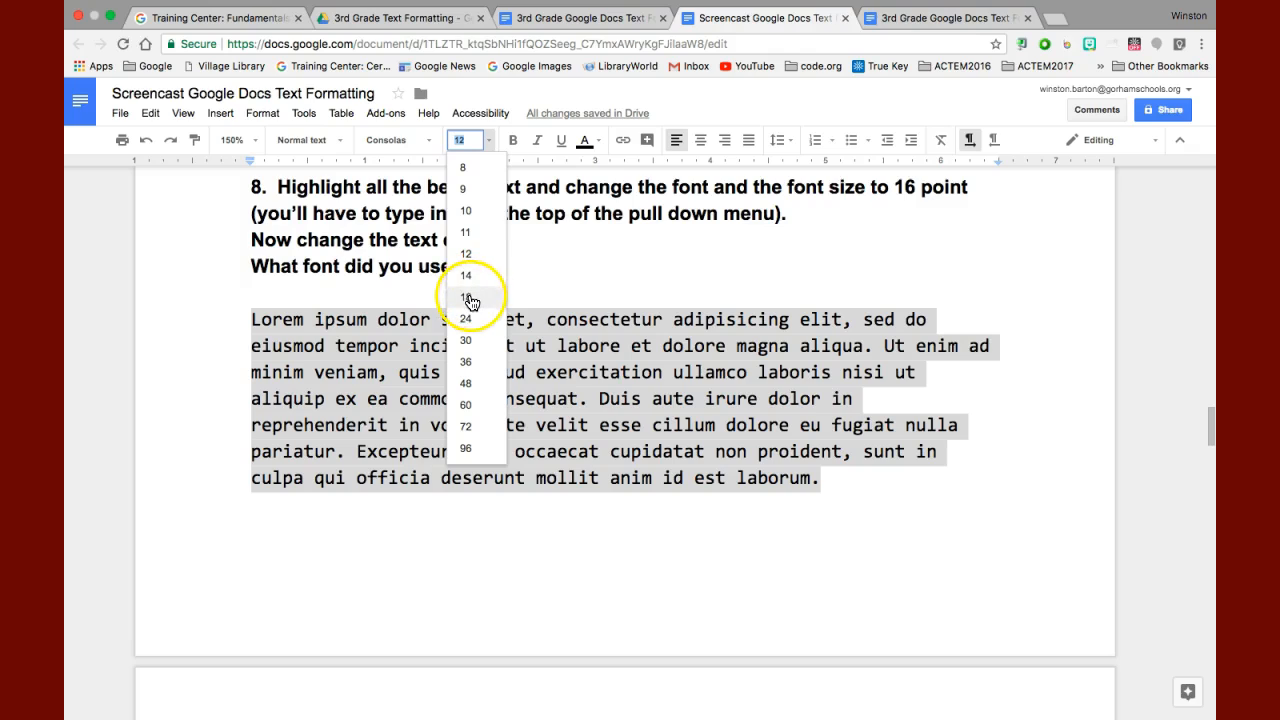
left_click(462, 142)
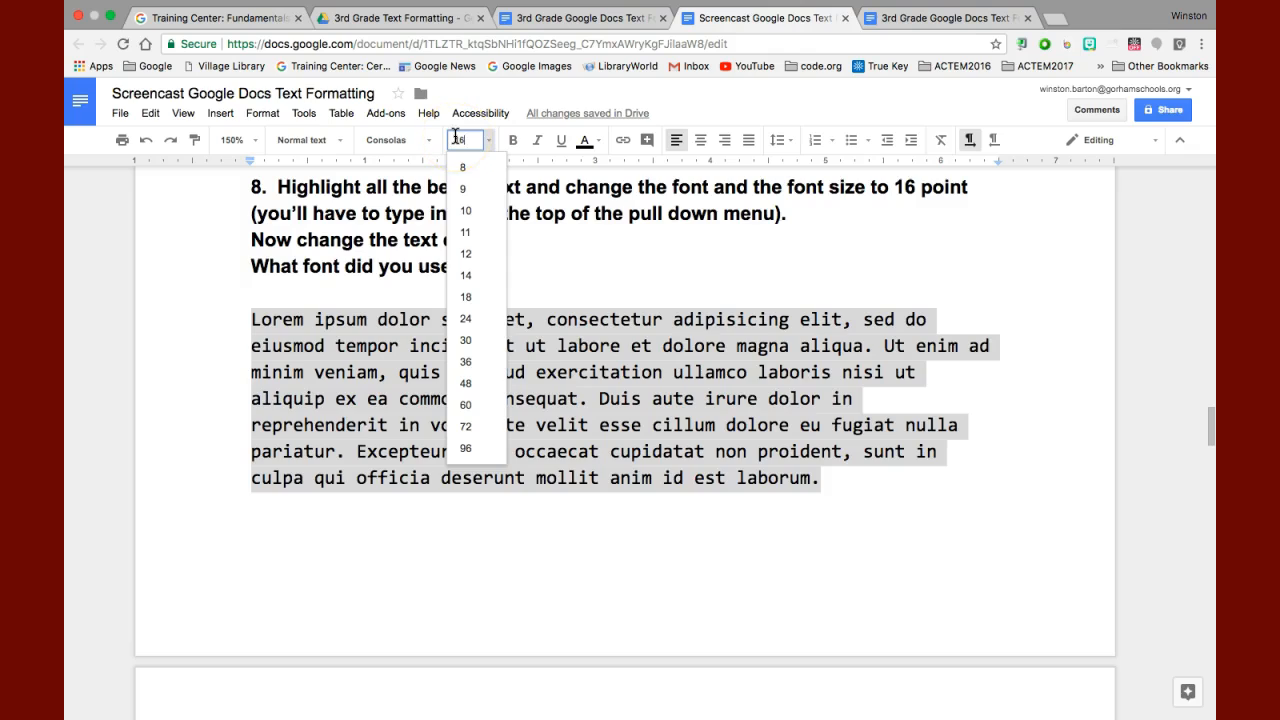
key("Return")
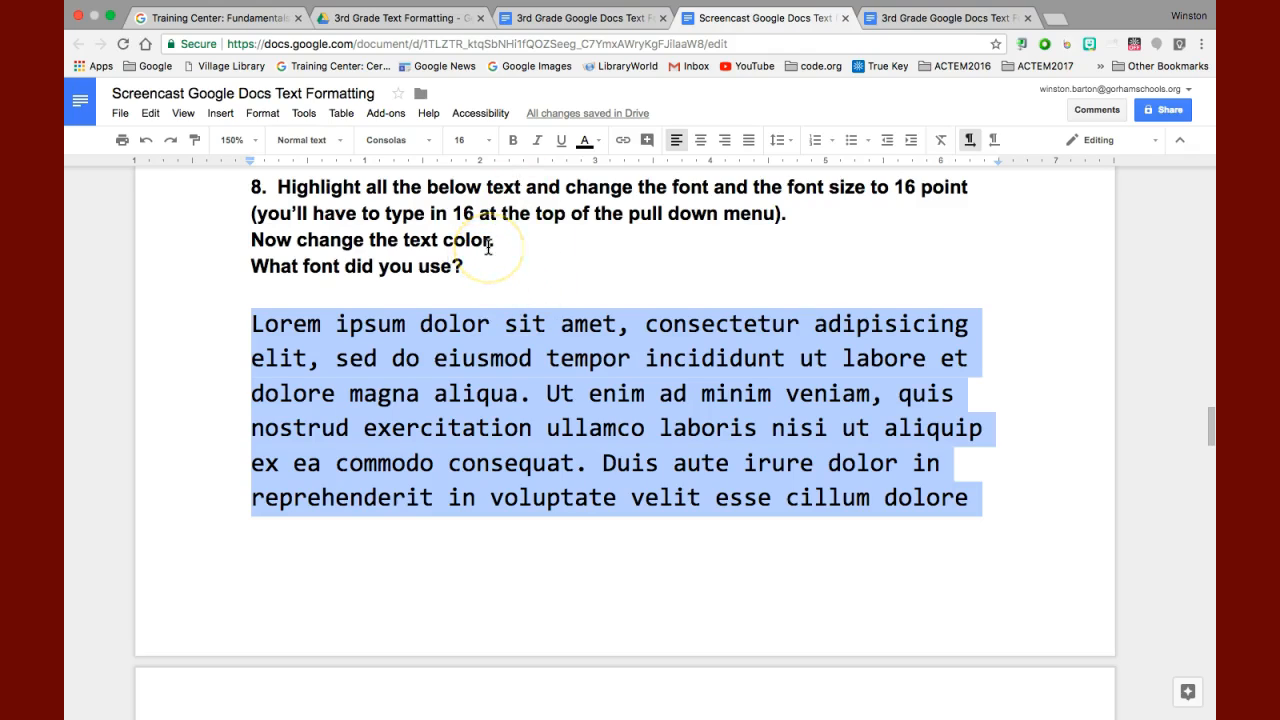
- Change the text color of the selected exercise 8 paragraph to red
left_click(586, 150)
left_click(606, 287)
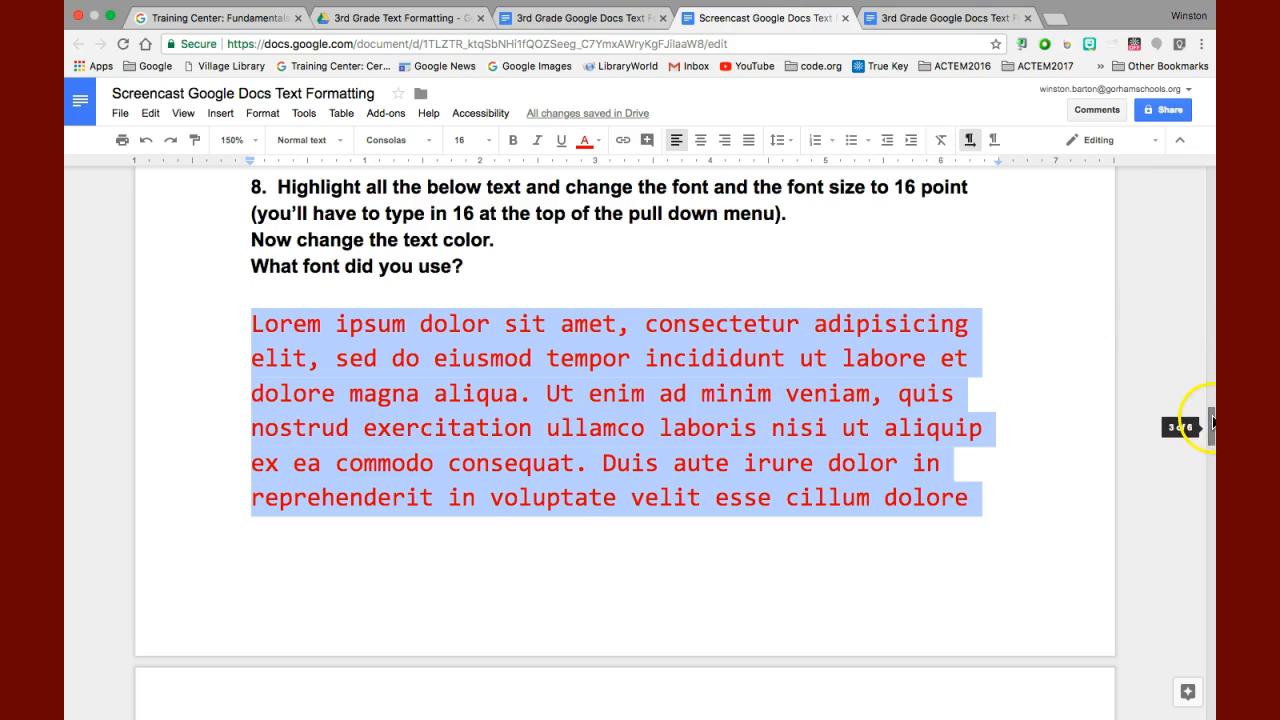
left_click_drag(1210, 420, 1208, 463)
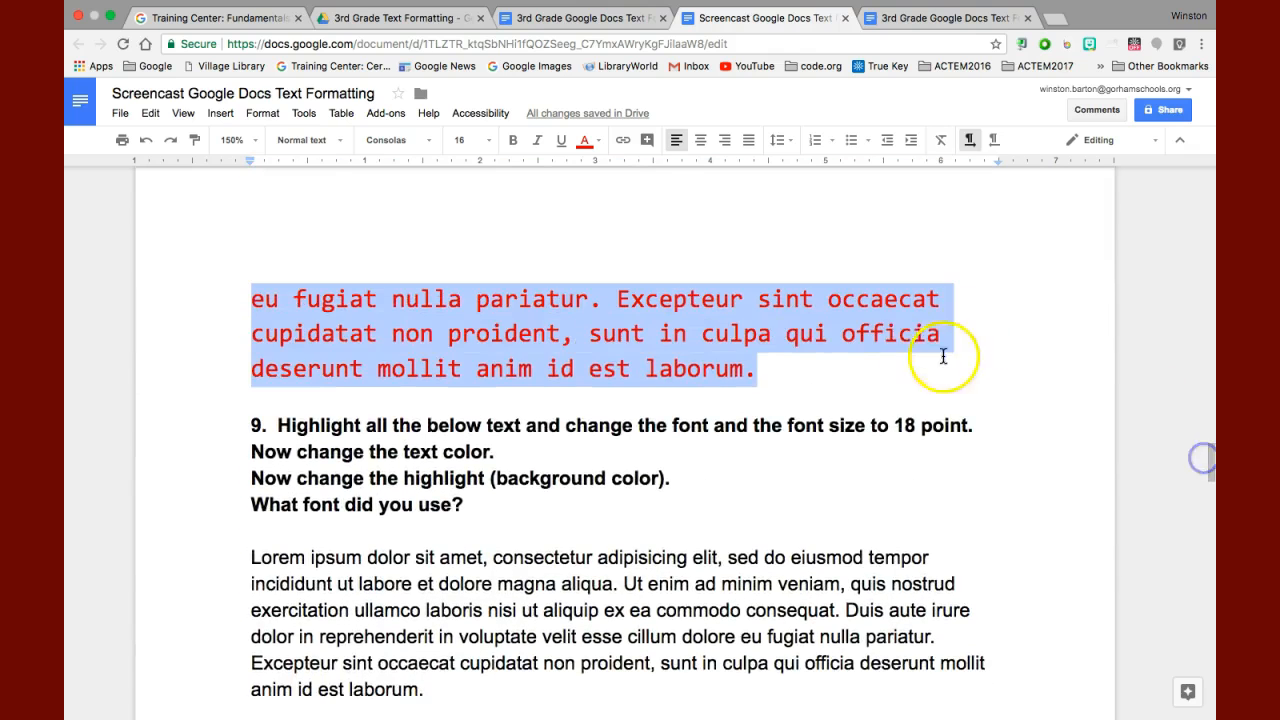
left_click(908, 375)
- Format the whole paragraph under exercise 9 as red 18 point Corsiva text
left_click_drag(1210, 465, 1210, 488)
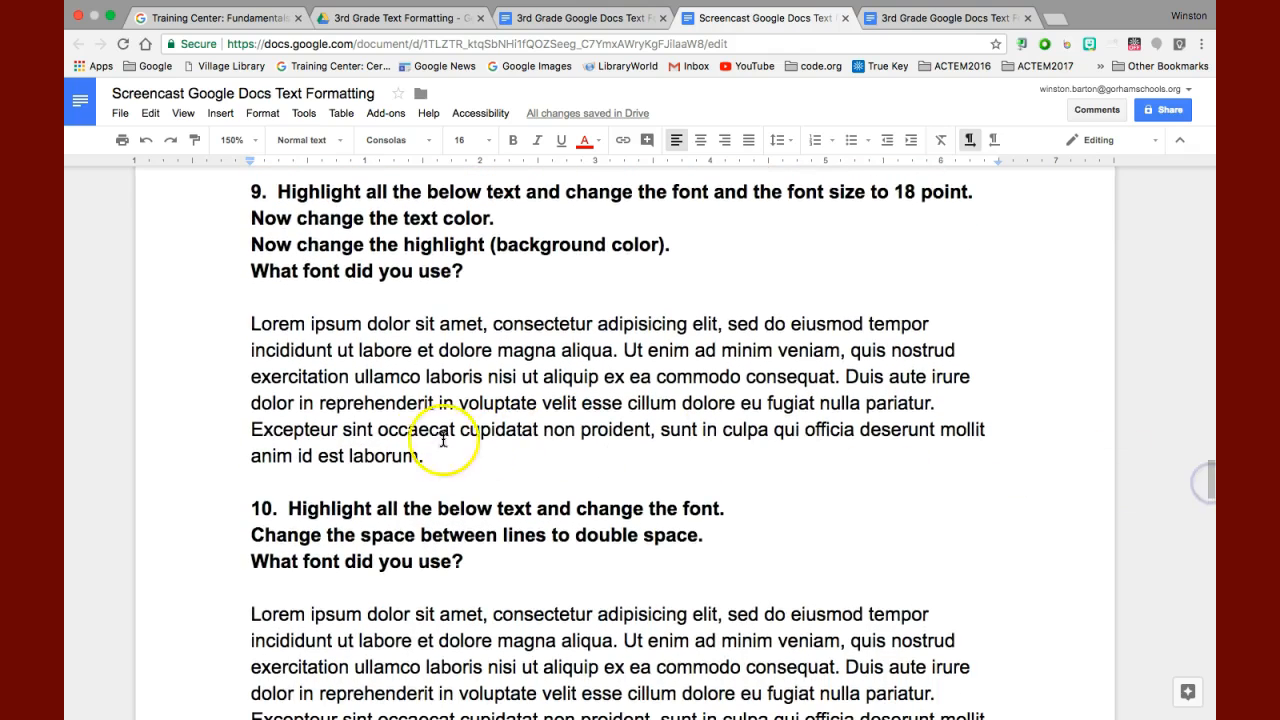
left_click_drag(251, 323, 466, 450)
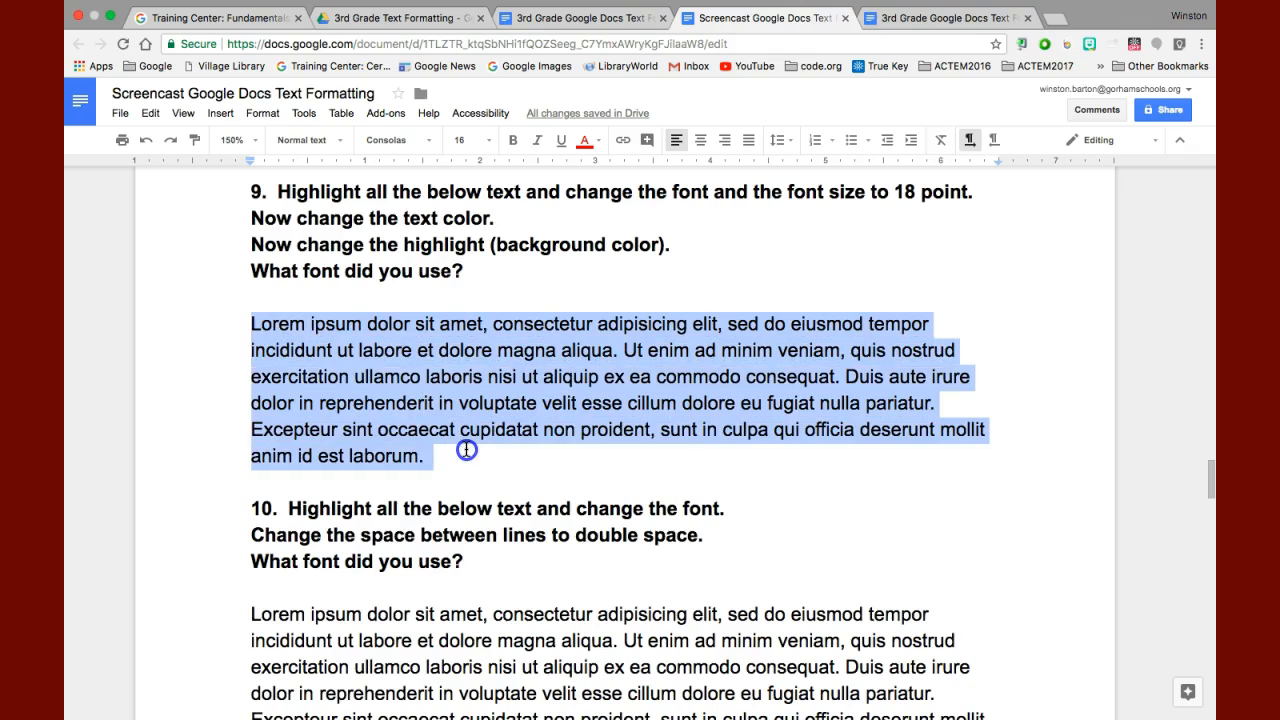
left_click(418, 140)
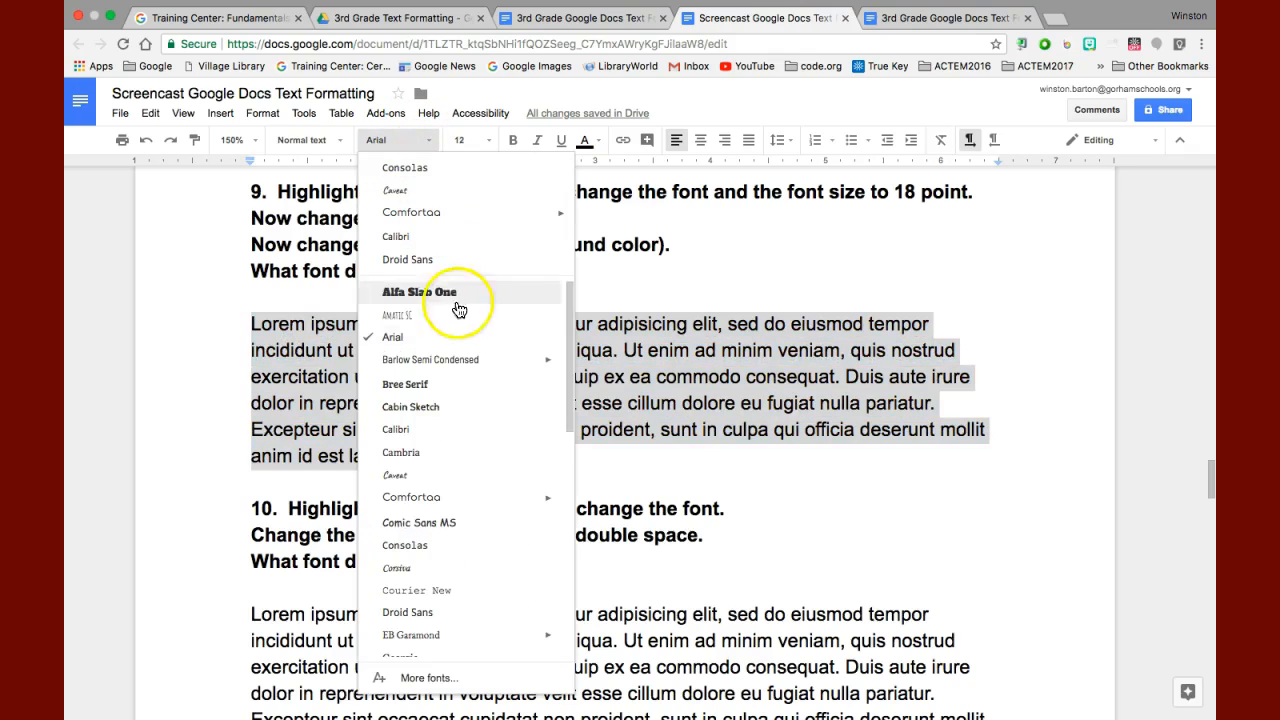
left_click(409, 570)
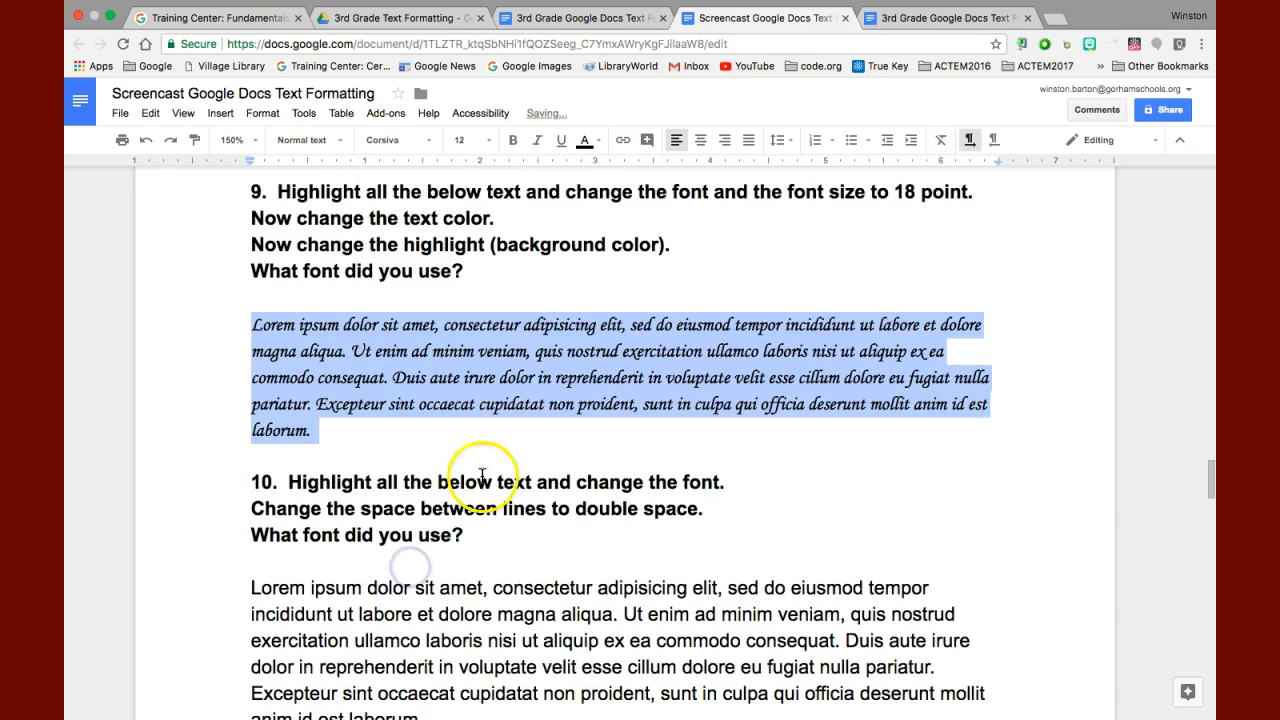
left_click(494, 148)
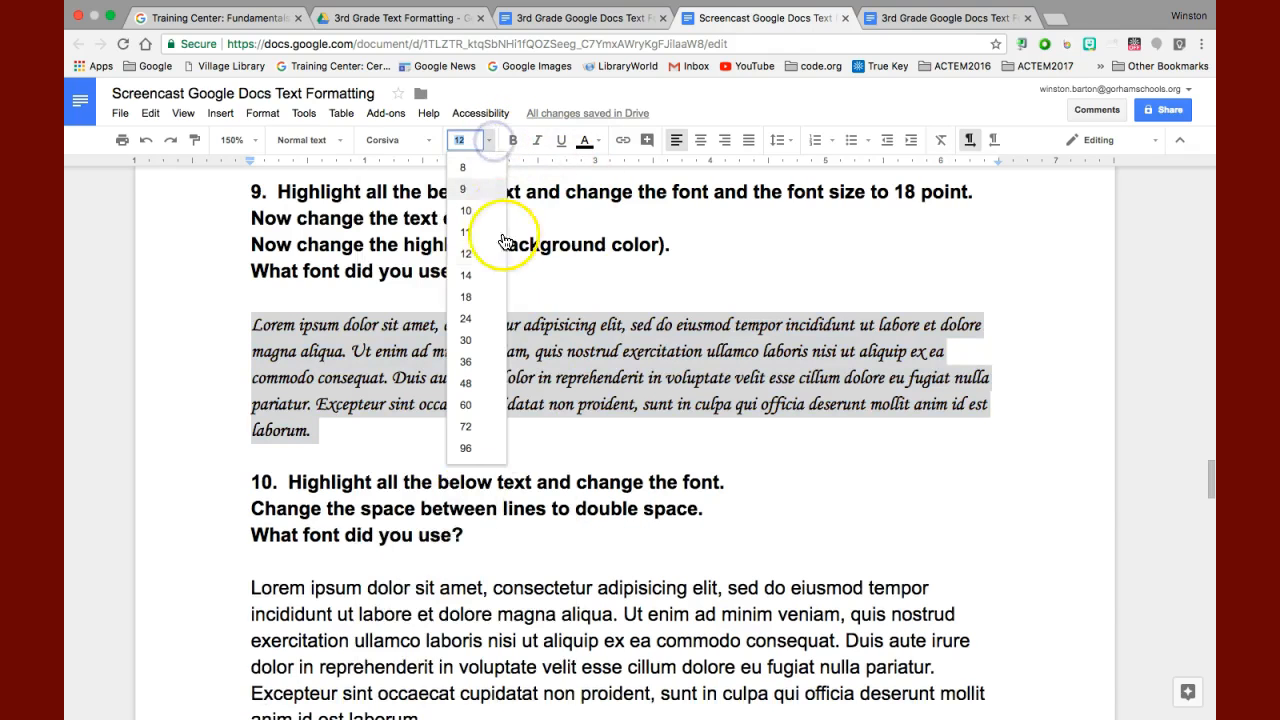
left_click(474, 297)
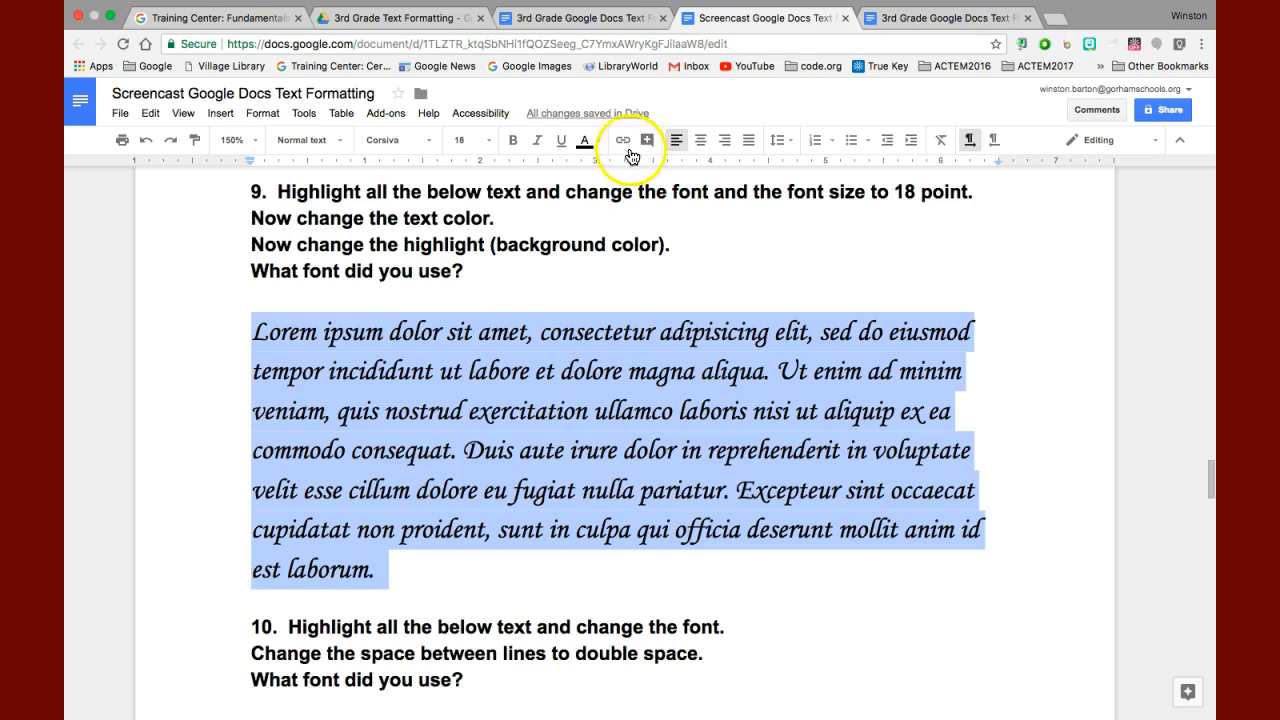
left_click(586, 146)
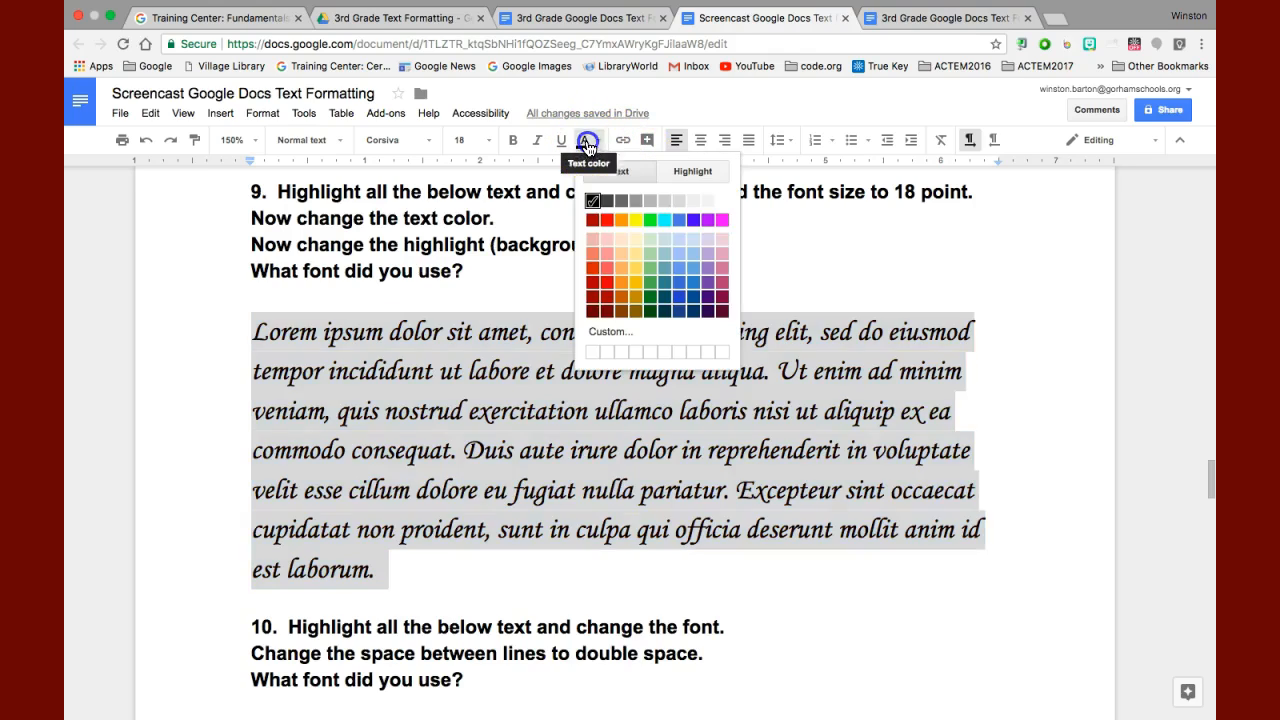
left_click(607, 286)
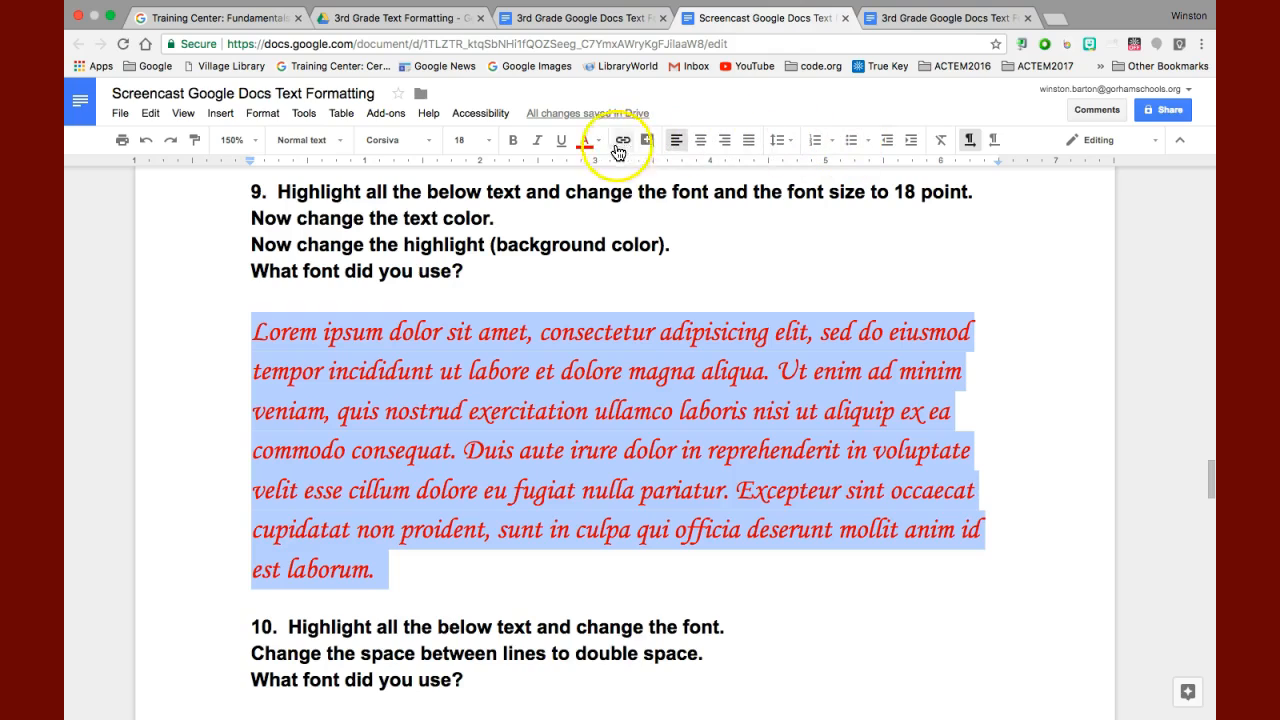
- Apply a yellow highlight color to the whole paragraph under exercise 9
left_click(598, 146)
left_click(605, 172)
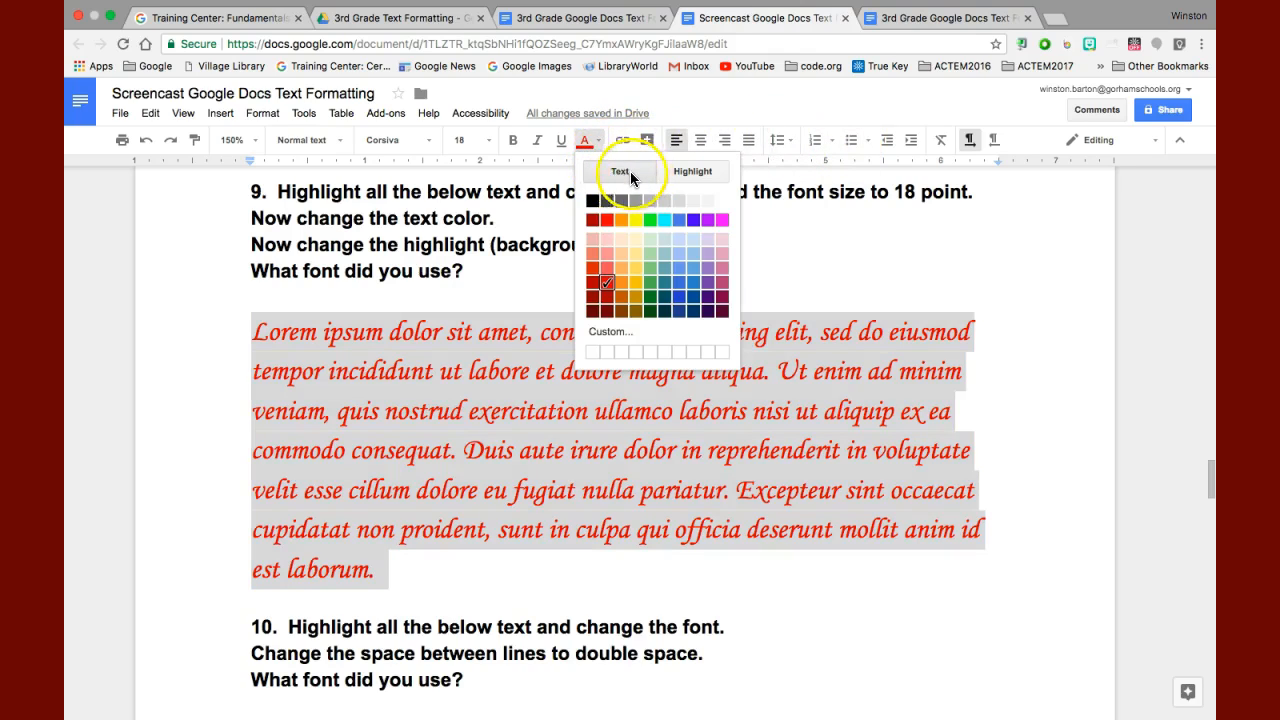
left_click(693, 172)
left_click(694, 171)
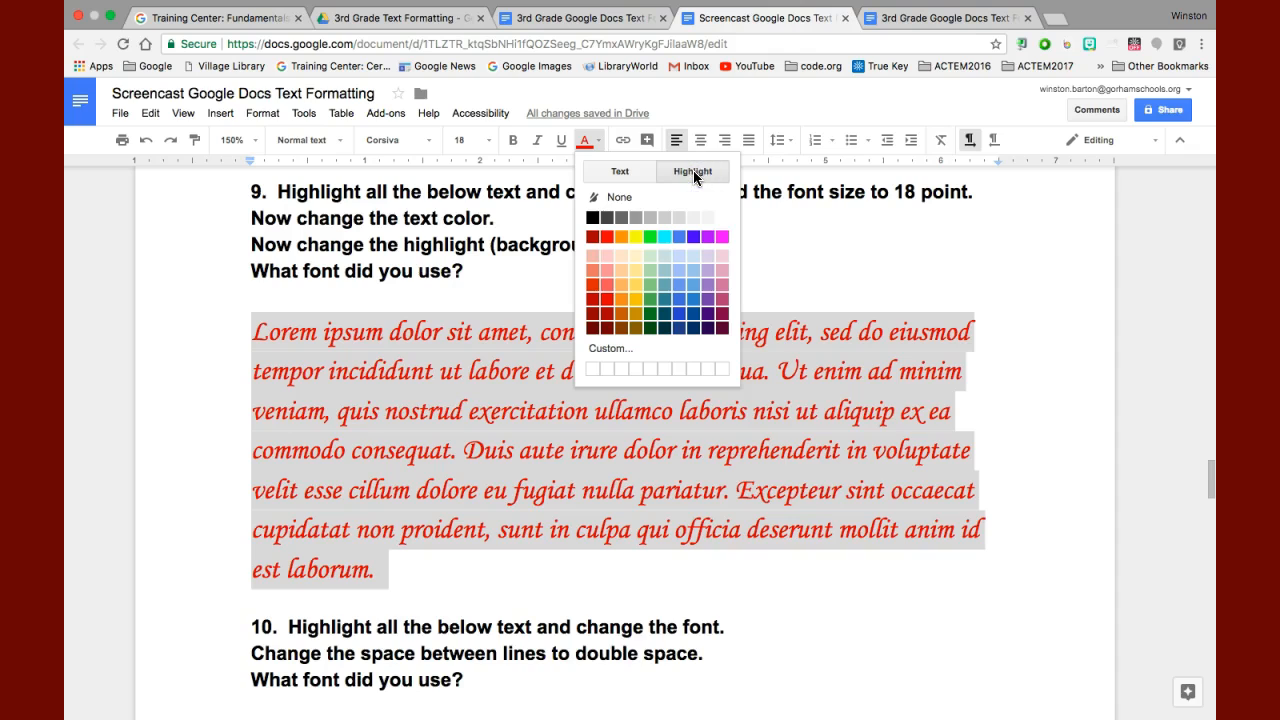
left_click(636, 238)
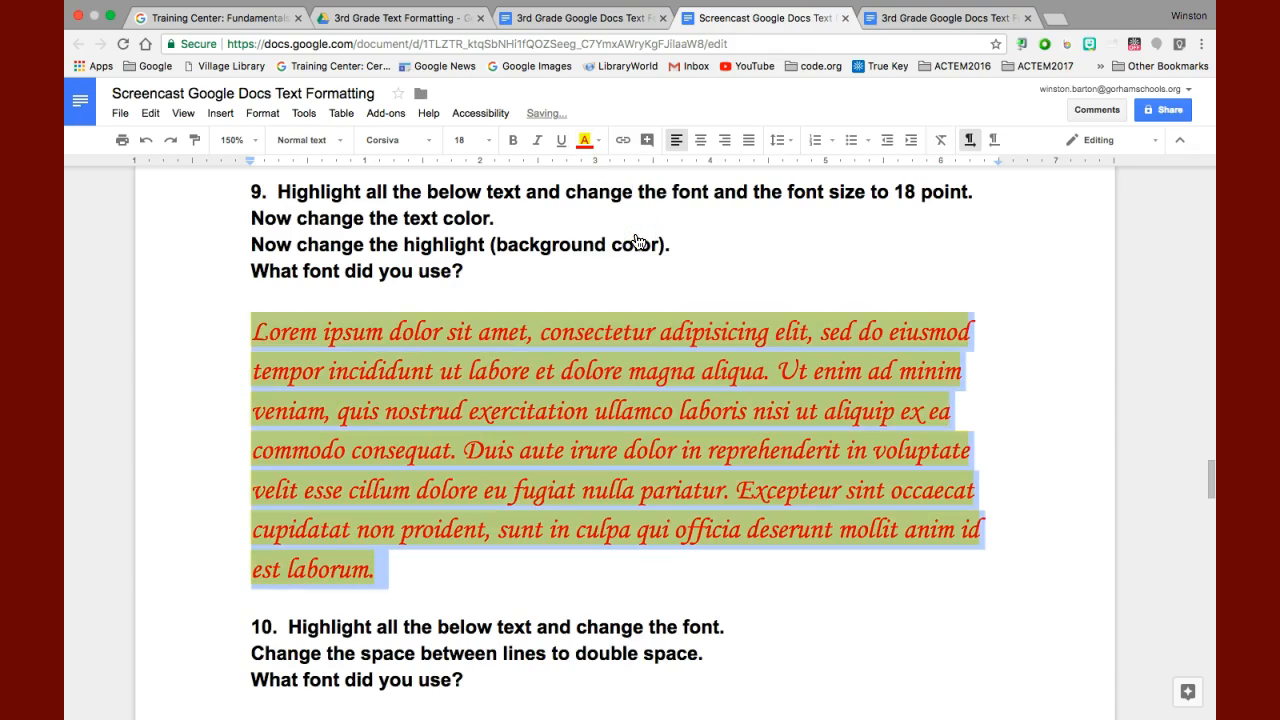
left_click(988, 450)
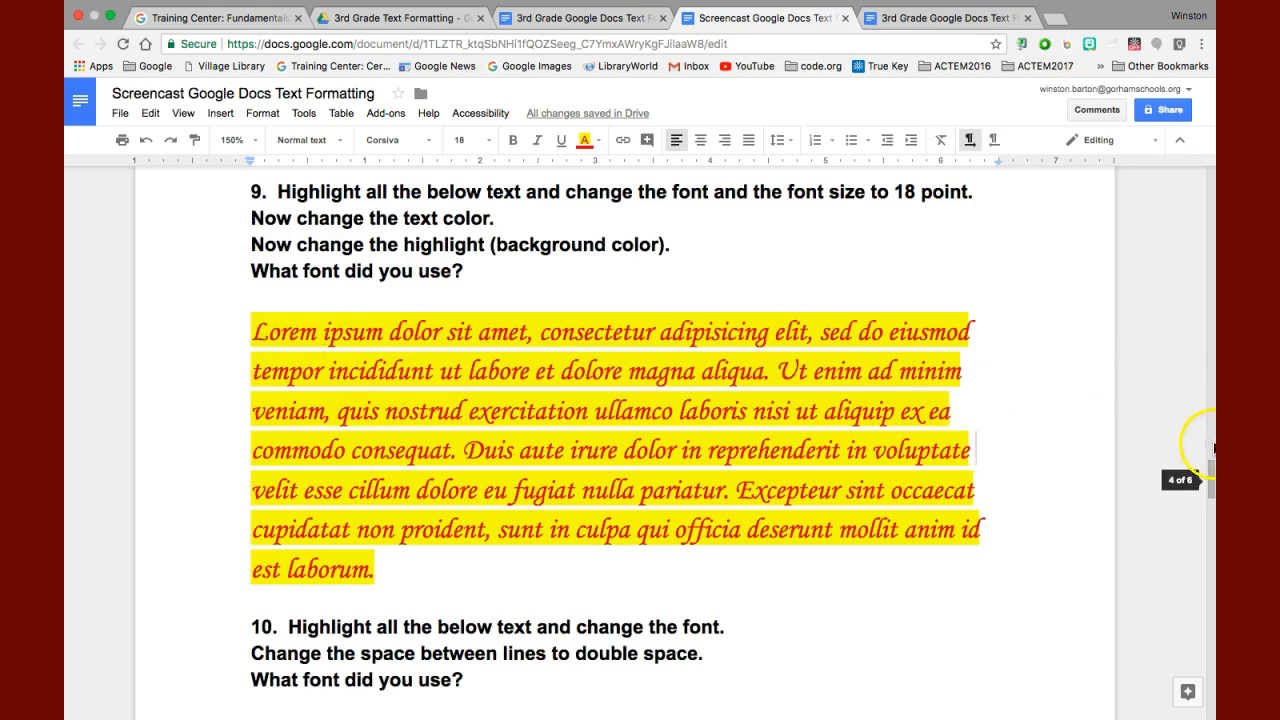
- Change the whole paragraph under exercise 10 to the Droid Sans font with double line spacing
left_click_drag(1211, 470, 1210, 506)
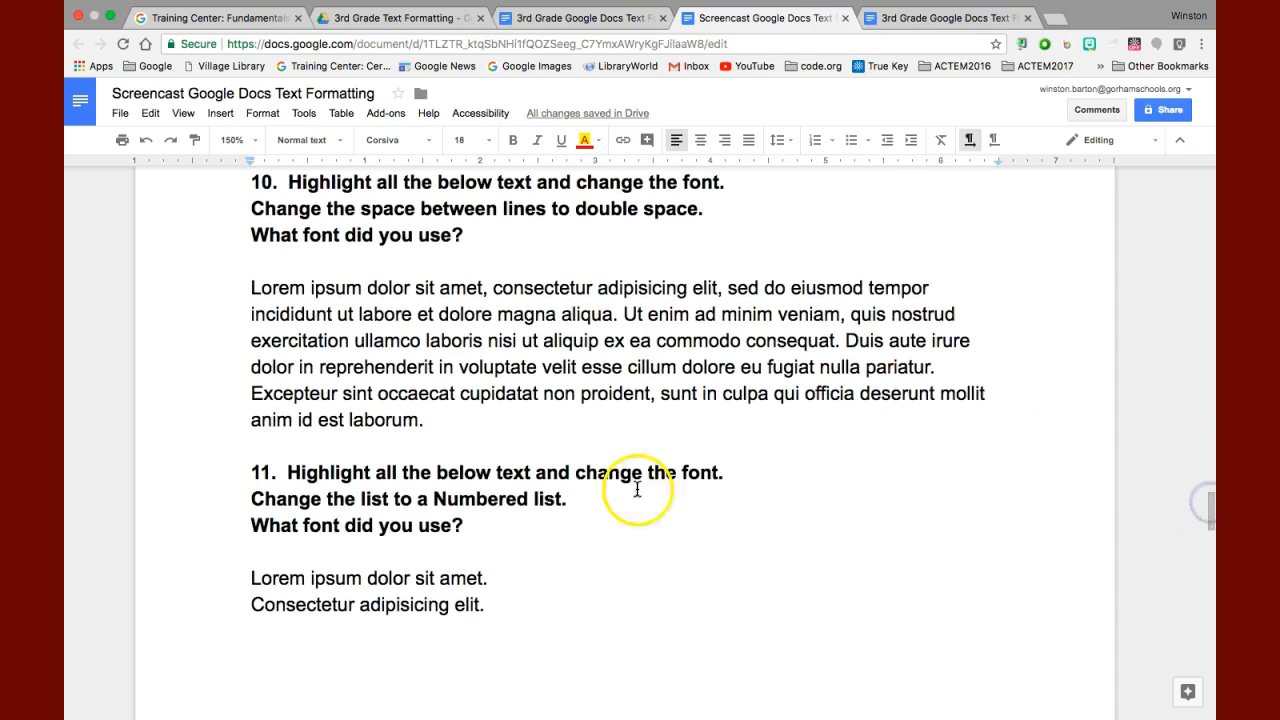
left_click_drag(425, 420, 256, 288)
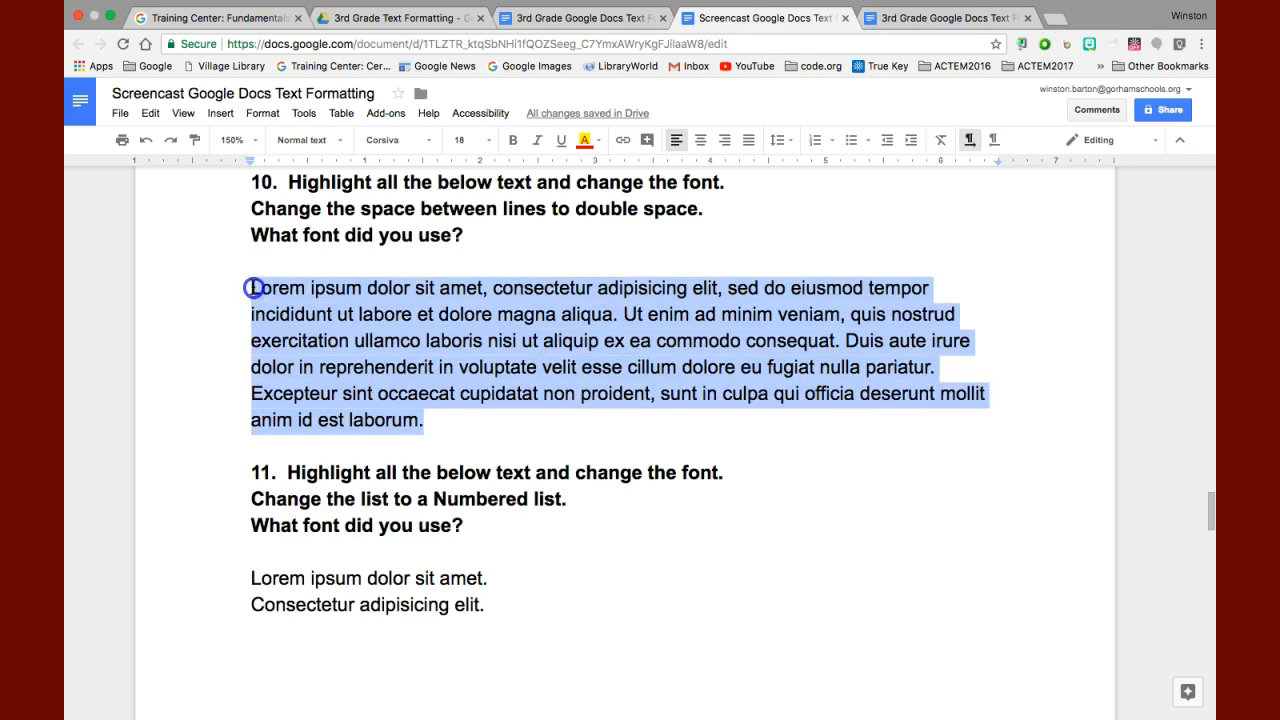
left_click(424, 139)
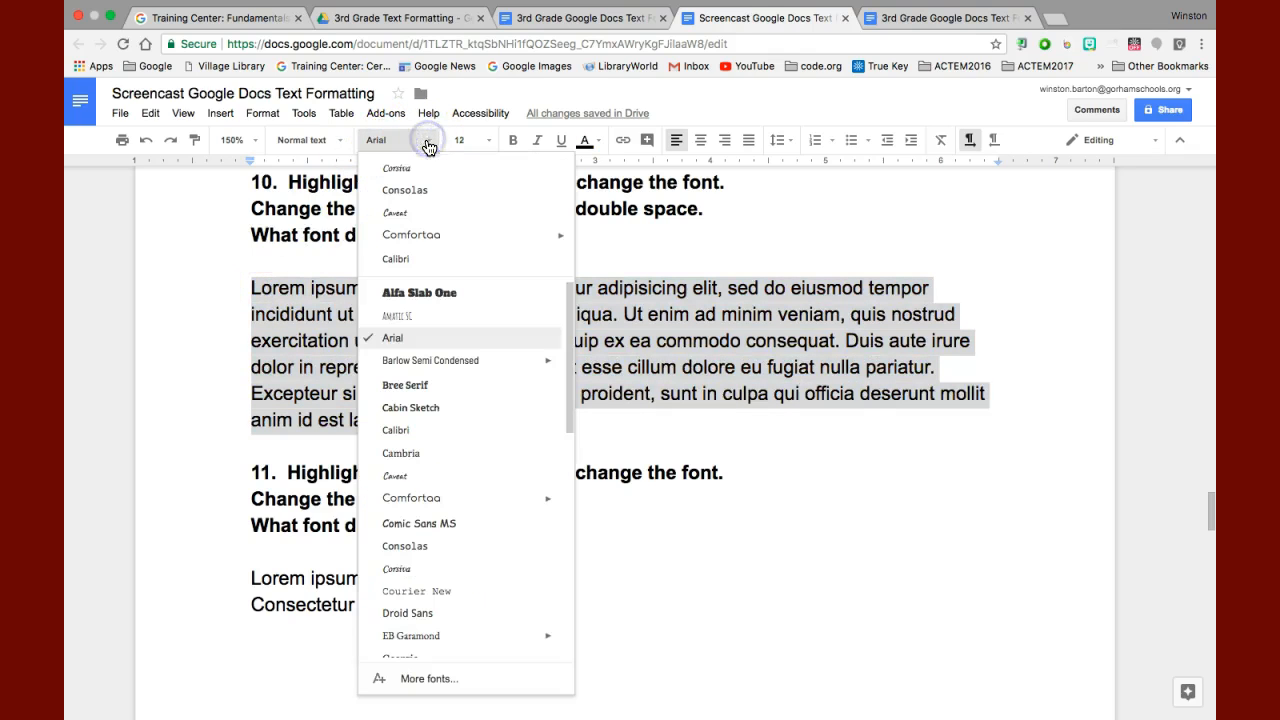
left_click(425, 612)
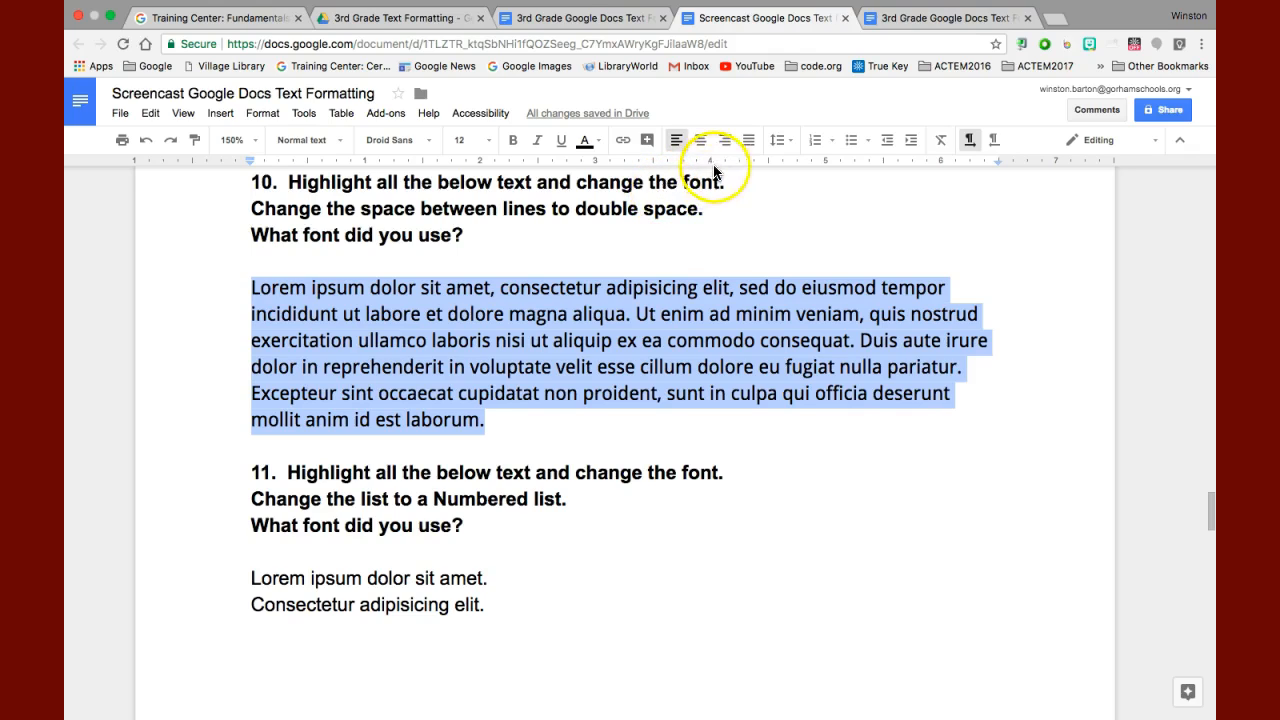
left_click(789, 145)
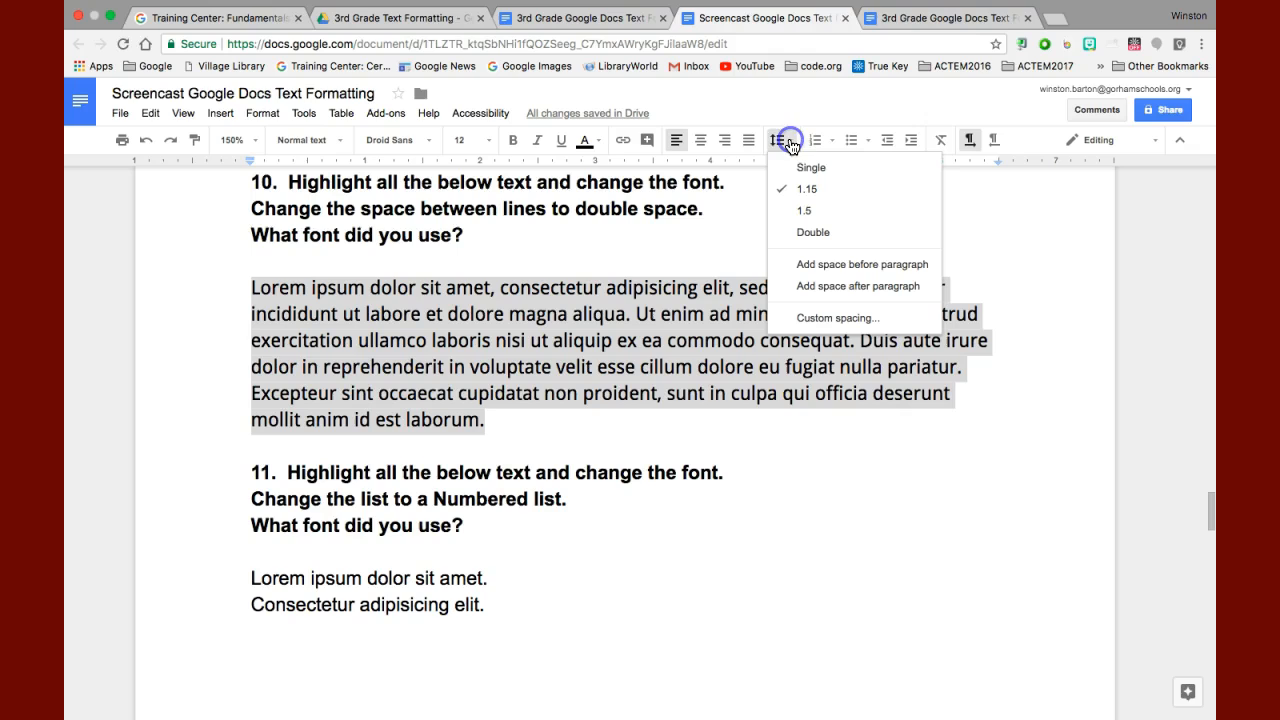
left_click(809, 233)
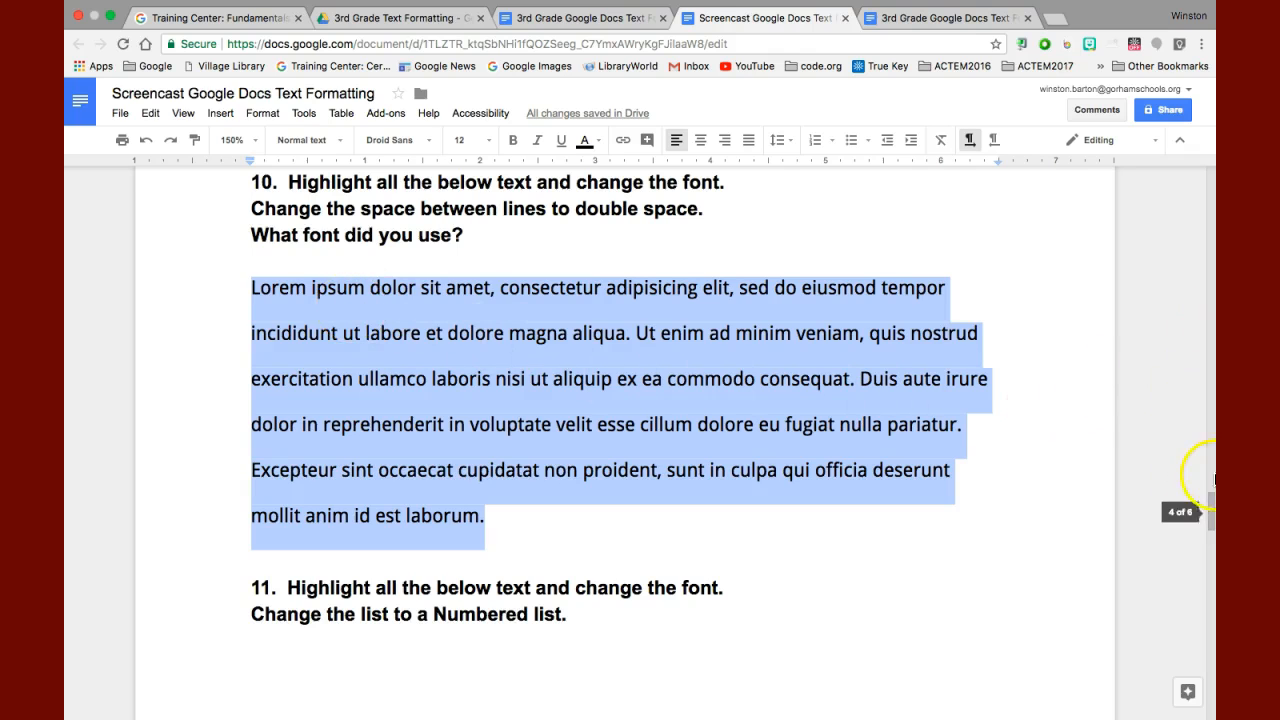
- Change all the lines under exercise 11 to the EB Garamond font and make them a numbered list
left_click_drag(1210, 511, 1207, 539)
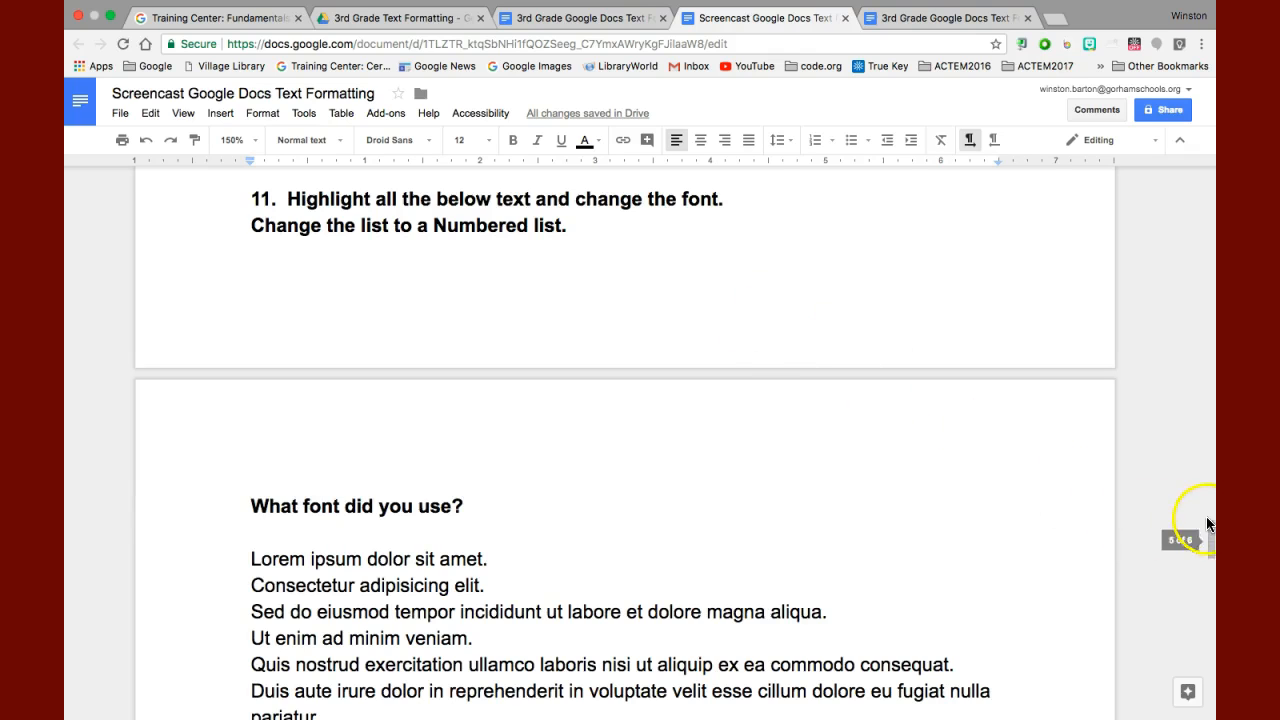
left_click_drag(1208, 529, 1208, 560)
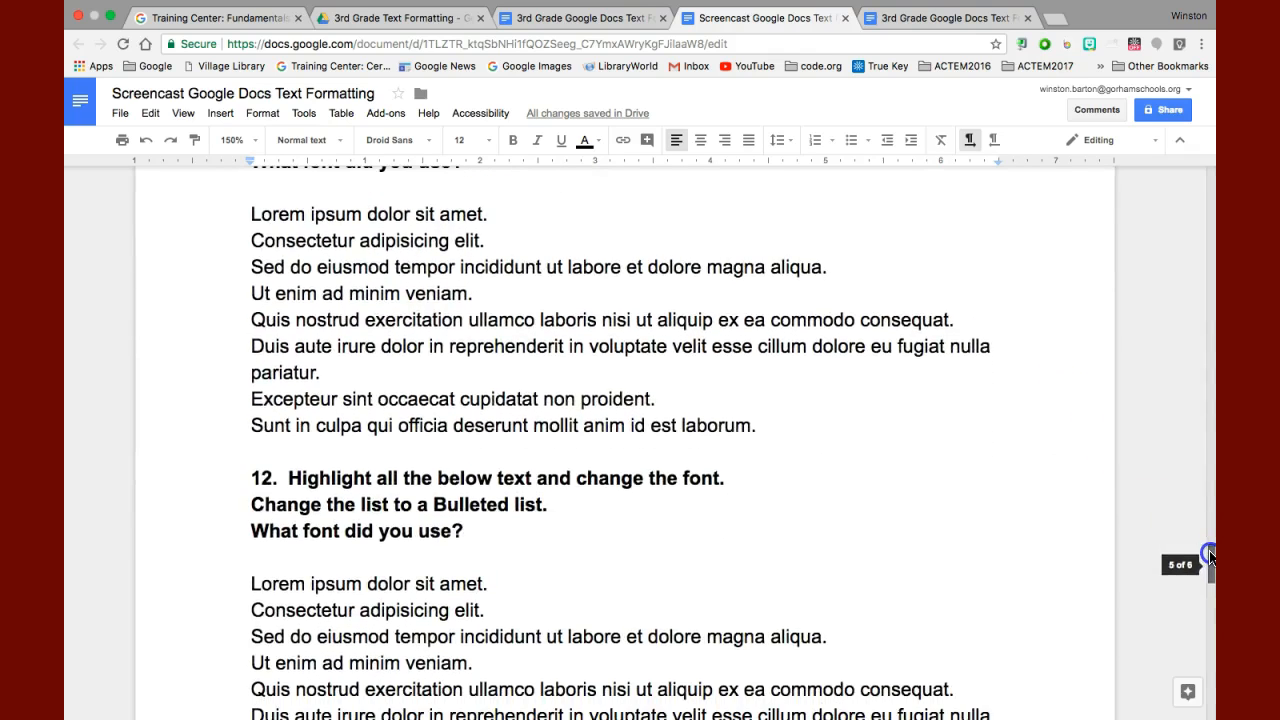
left_click_drag(252, 214, 765, 426)
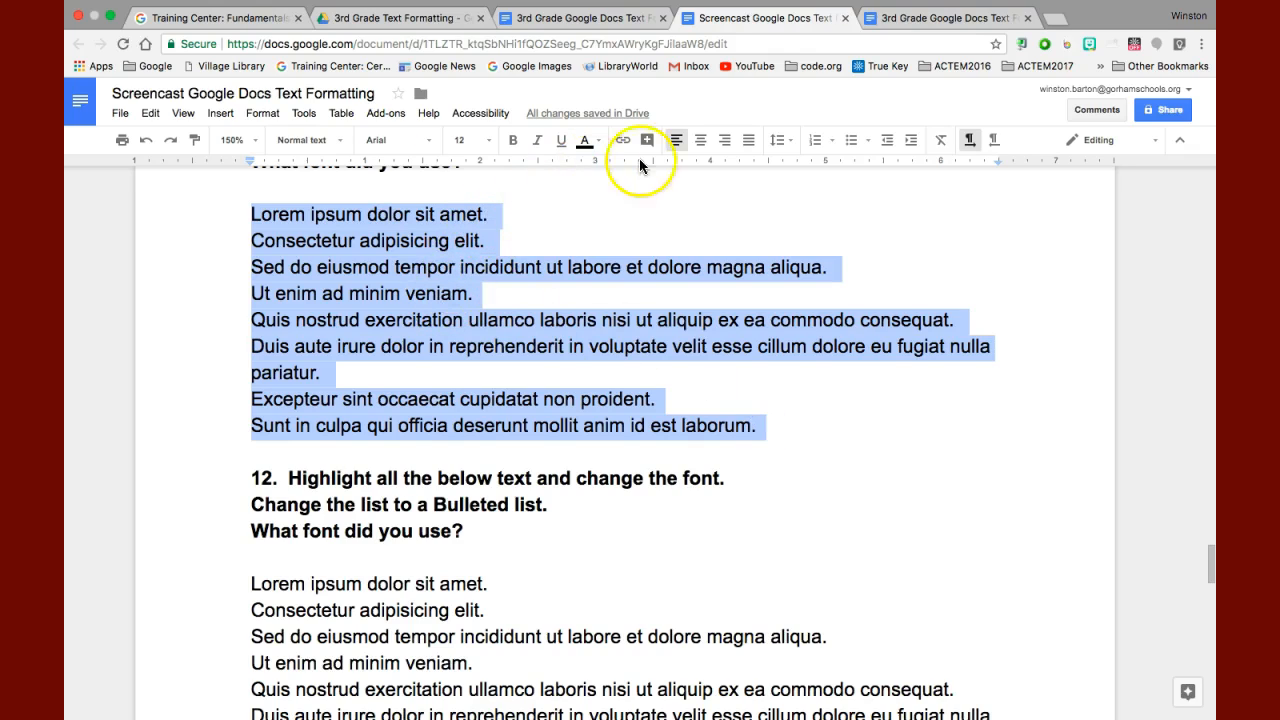
left_click(430, 142)
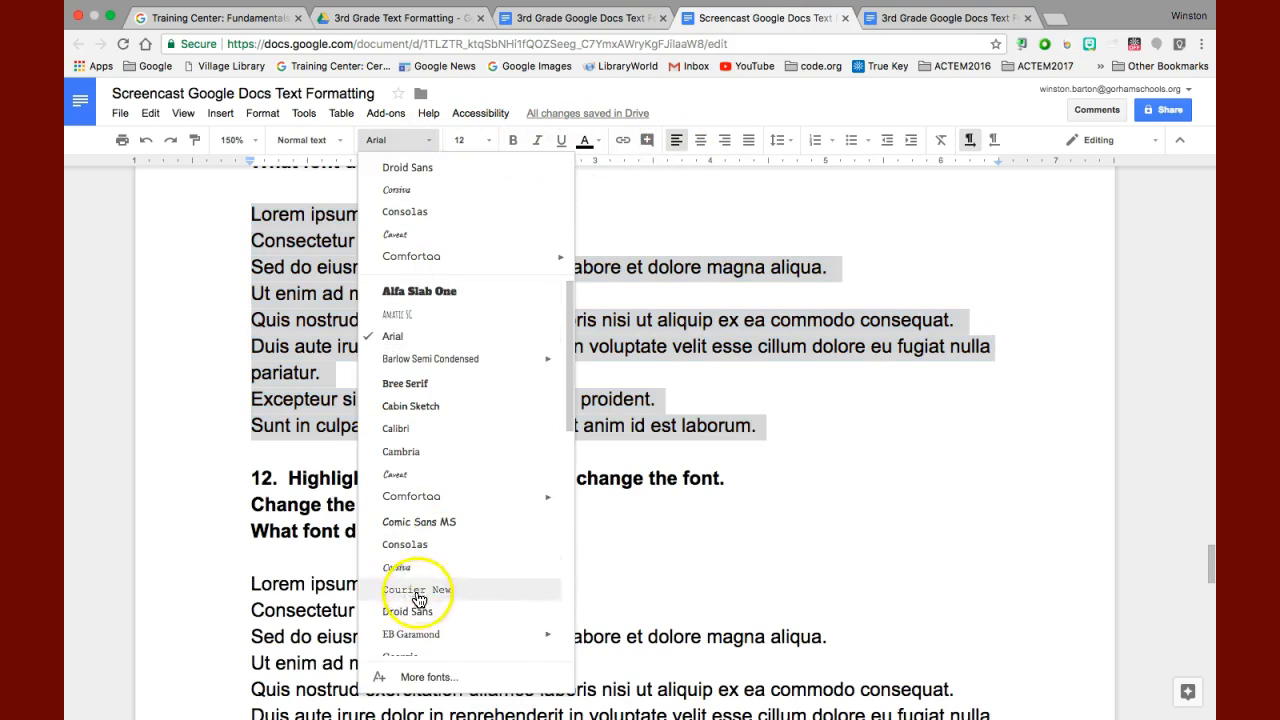
left_click(429, 638)
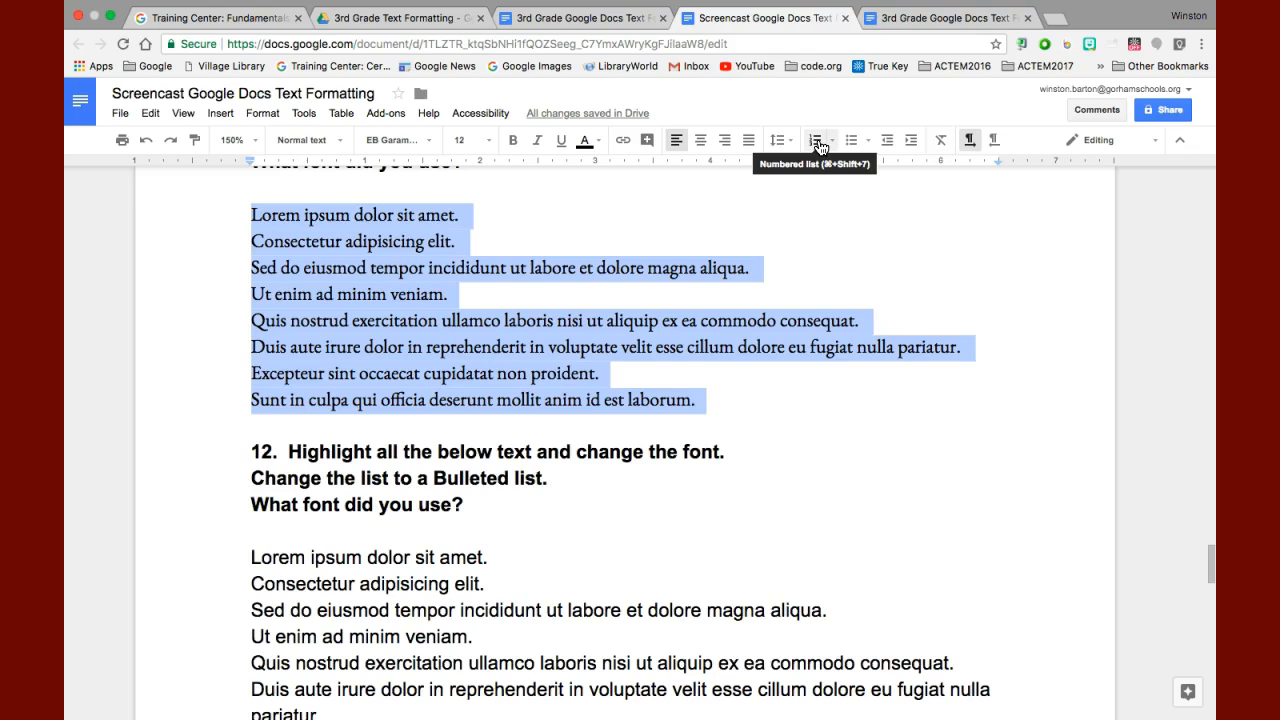
left_click(817, 143)
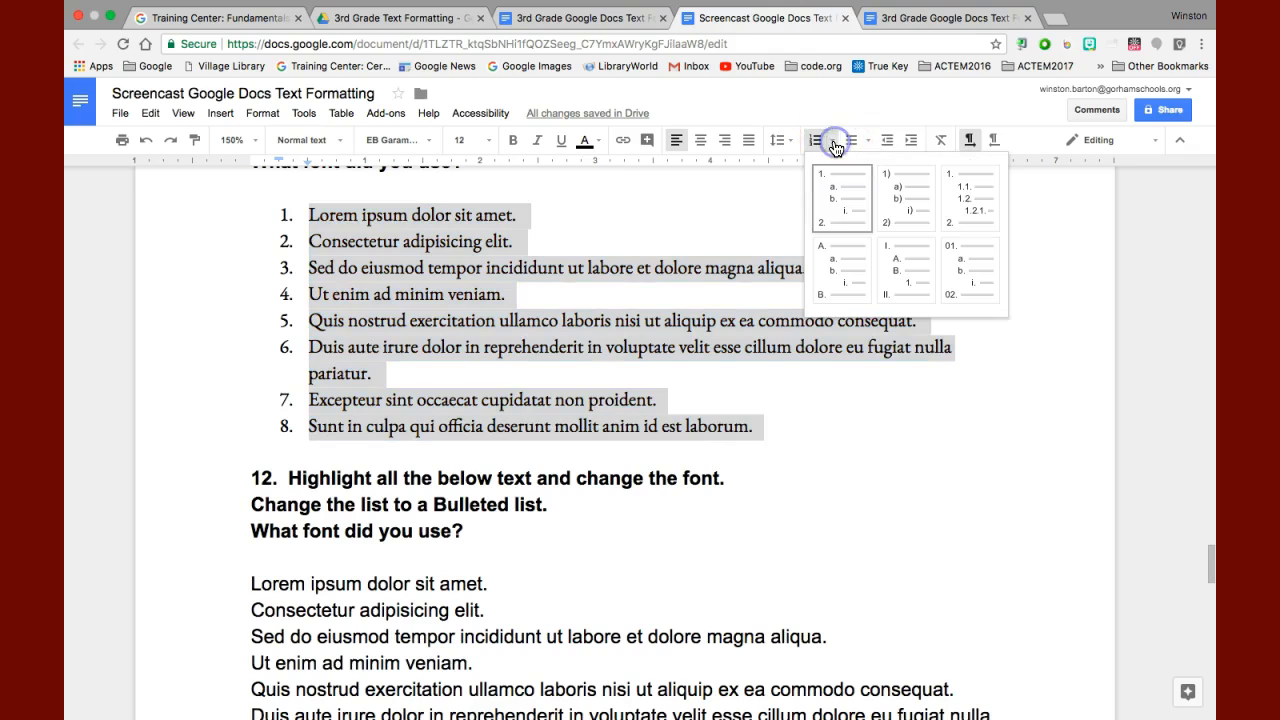
- Try the 1) and A. numbering styles on the exercise 11 list, finishing with the nested 1., 1.1., 1.2. style
left_click(910, 197)
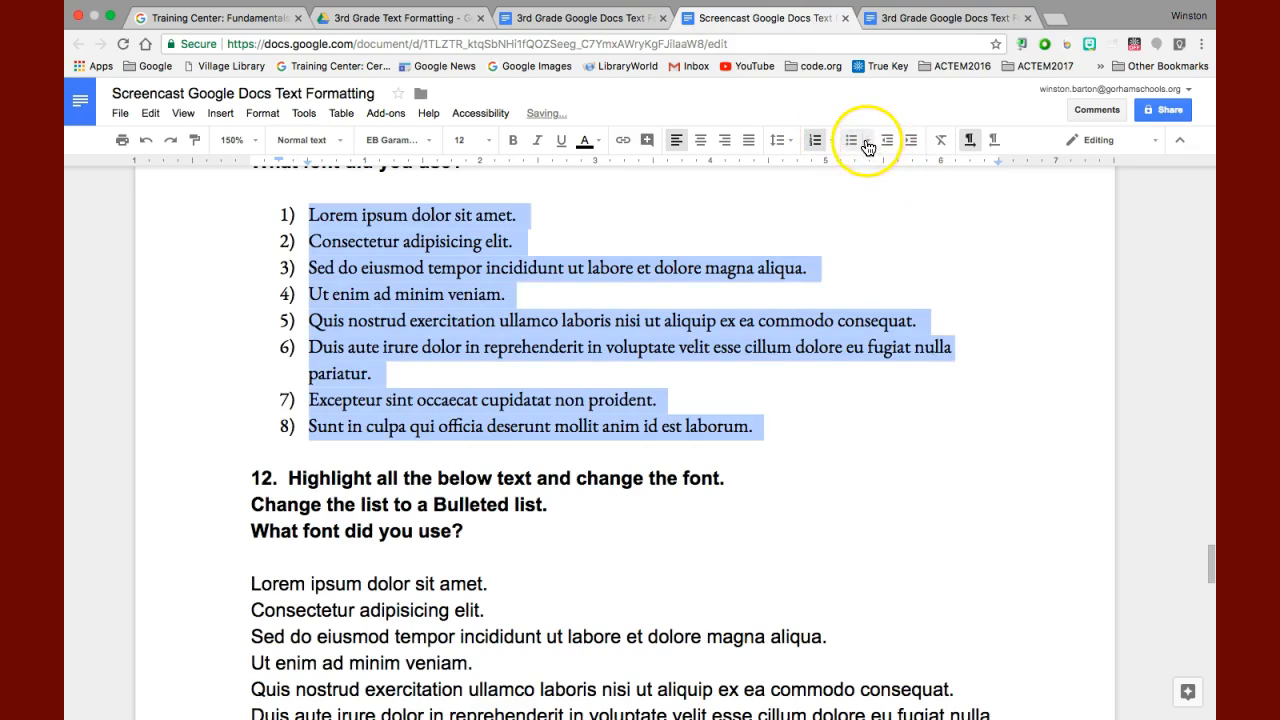
left_click(831, 140)
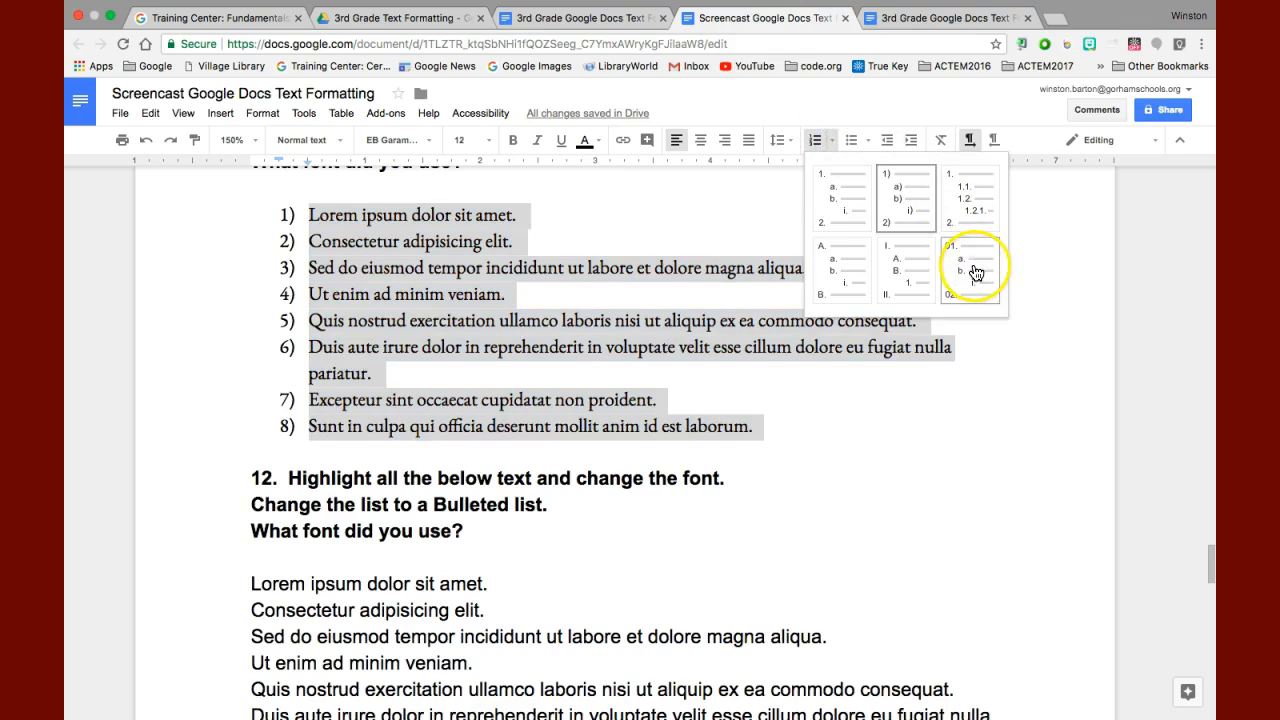
left_click(843, 269)
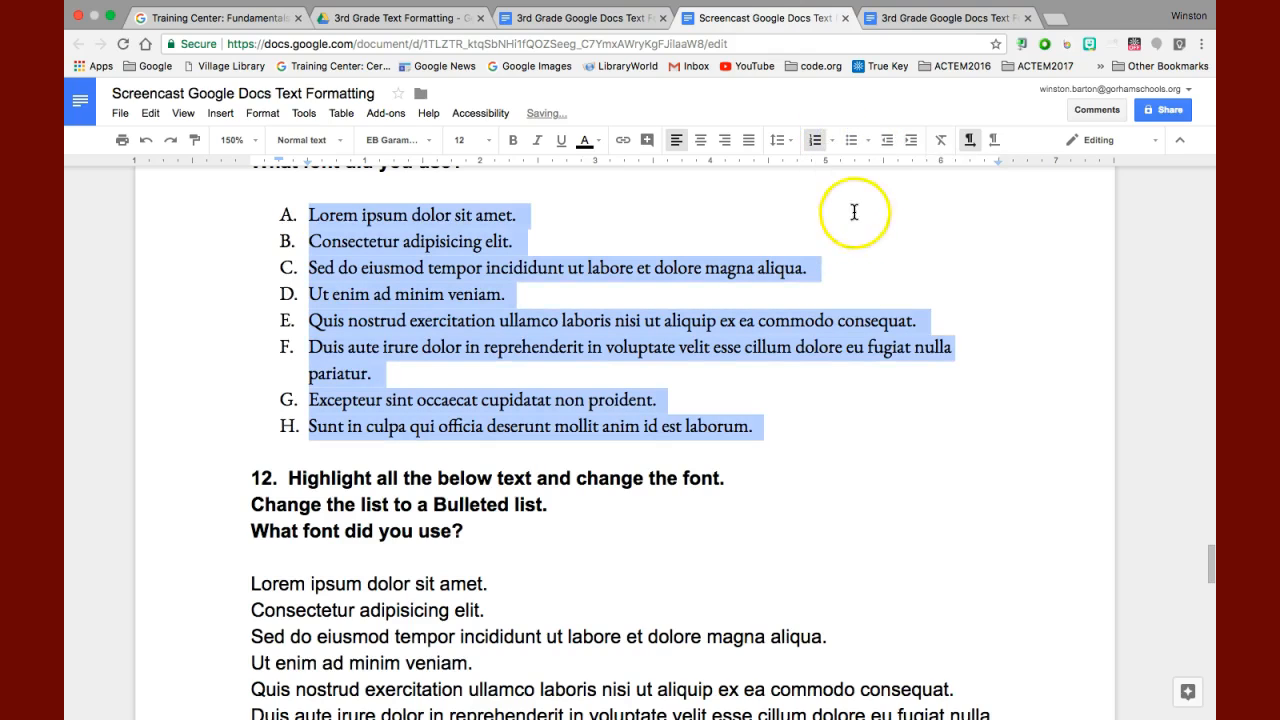
left_click(835, 142)
left_click(985, 203)
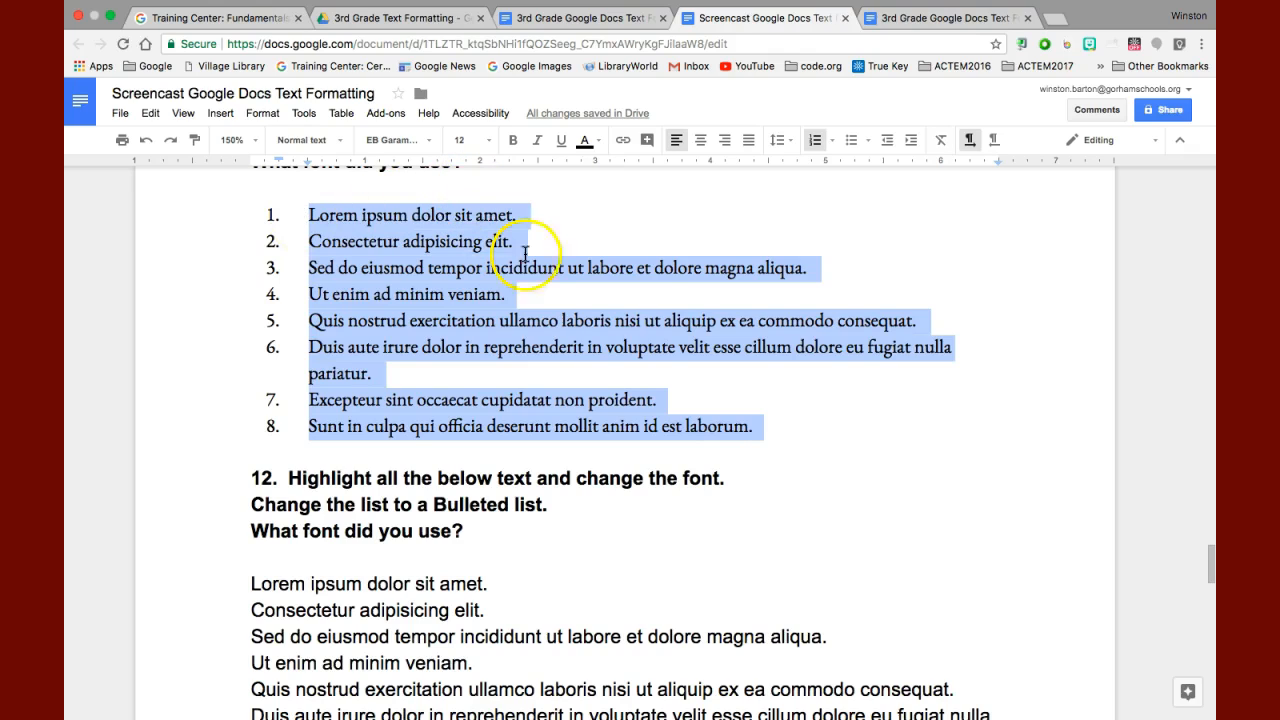
- Change all the lines under exercise 12 to the Comfortaa font and make them a bulleted list
left_click_drag(1212, 553, 1211, 573)
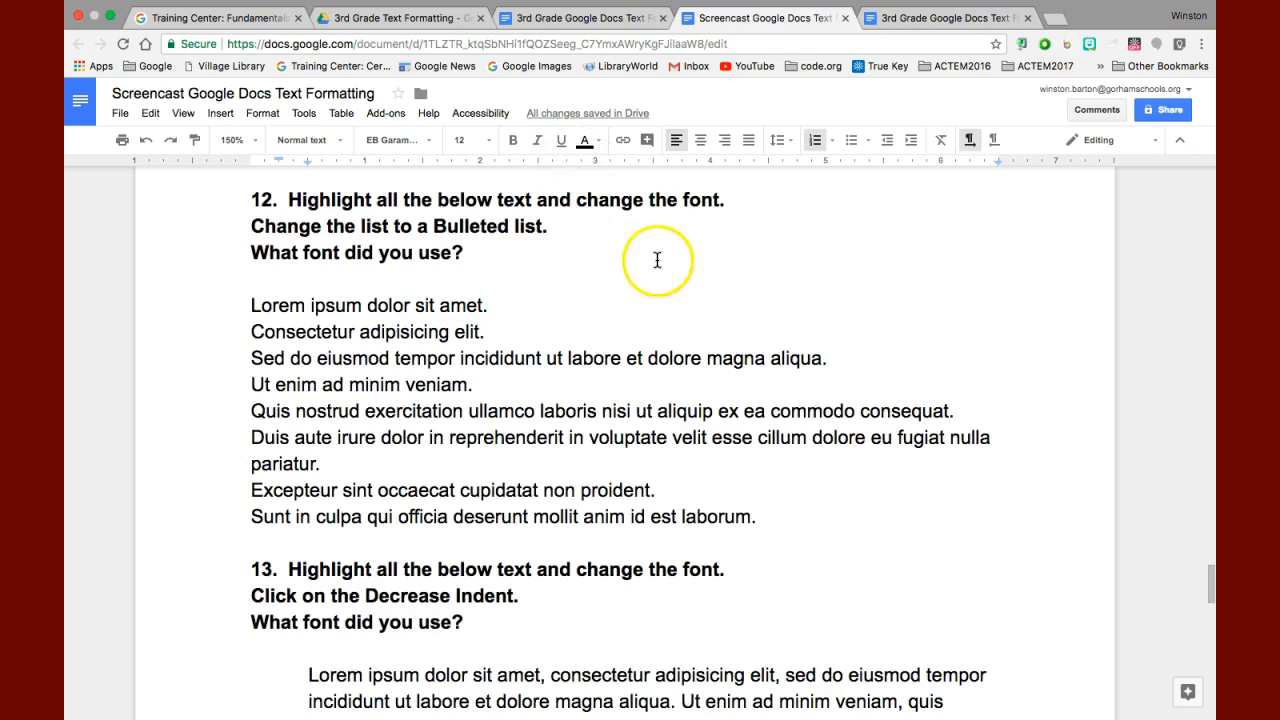
left_click_drag(251, 308, 760, 512)
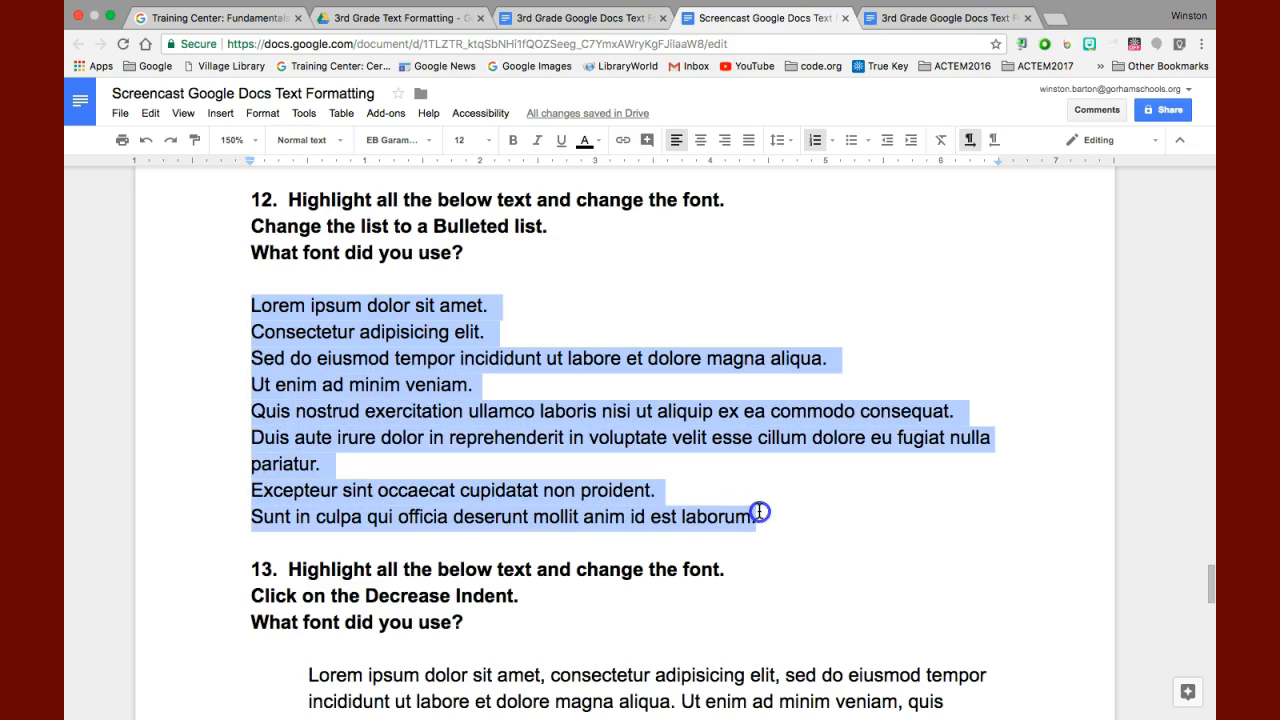
left_click(376, 140)
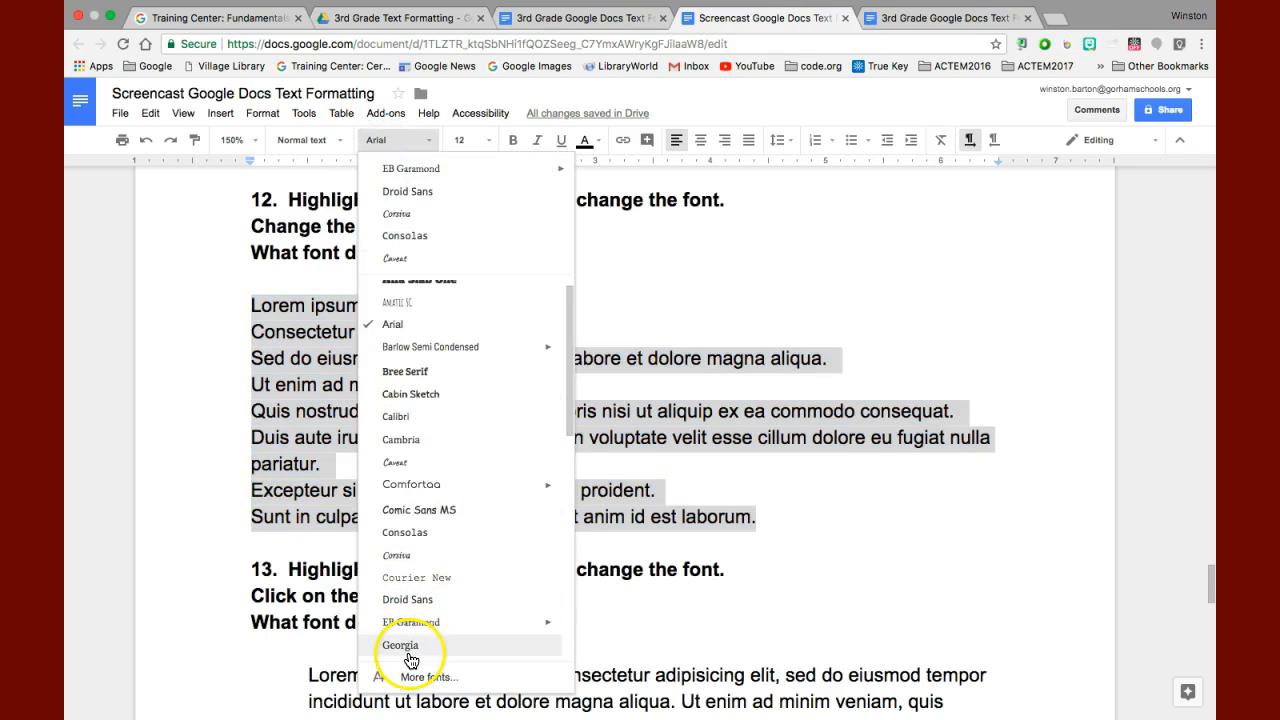
left_click(408, 485)
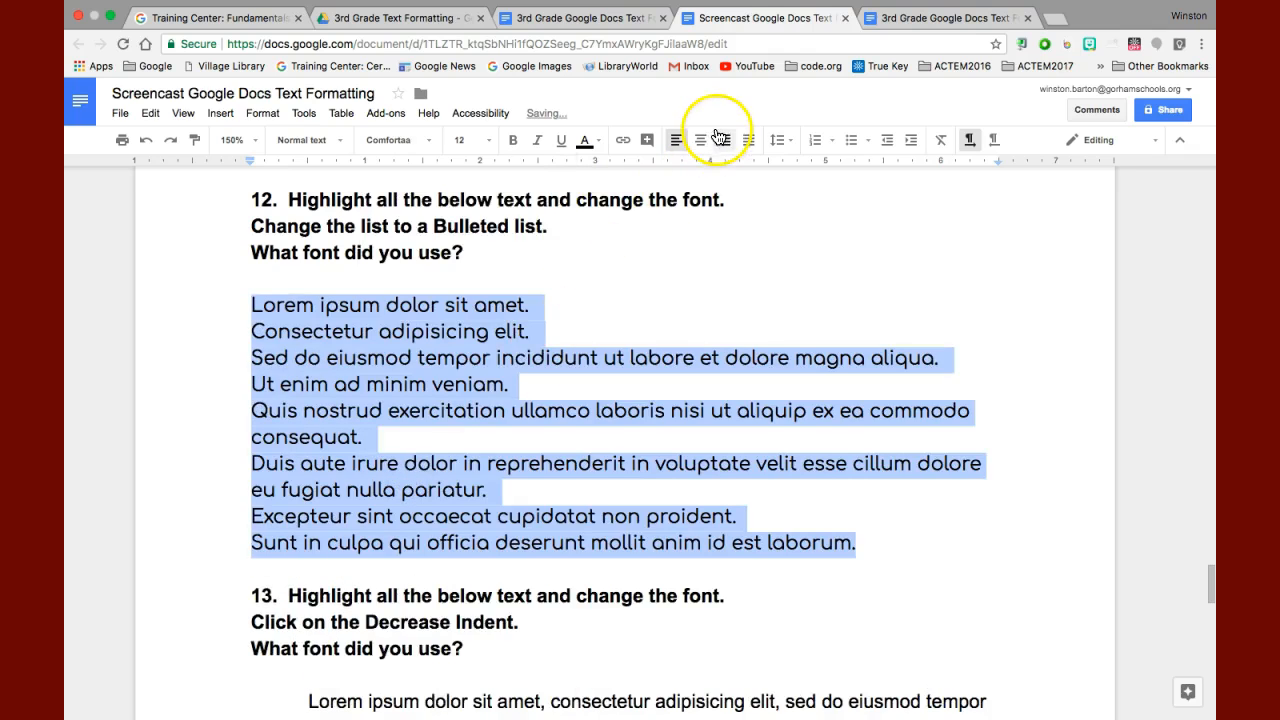
left_click(852, 142)
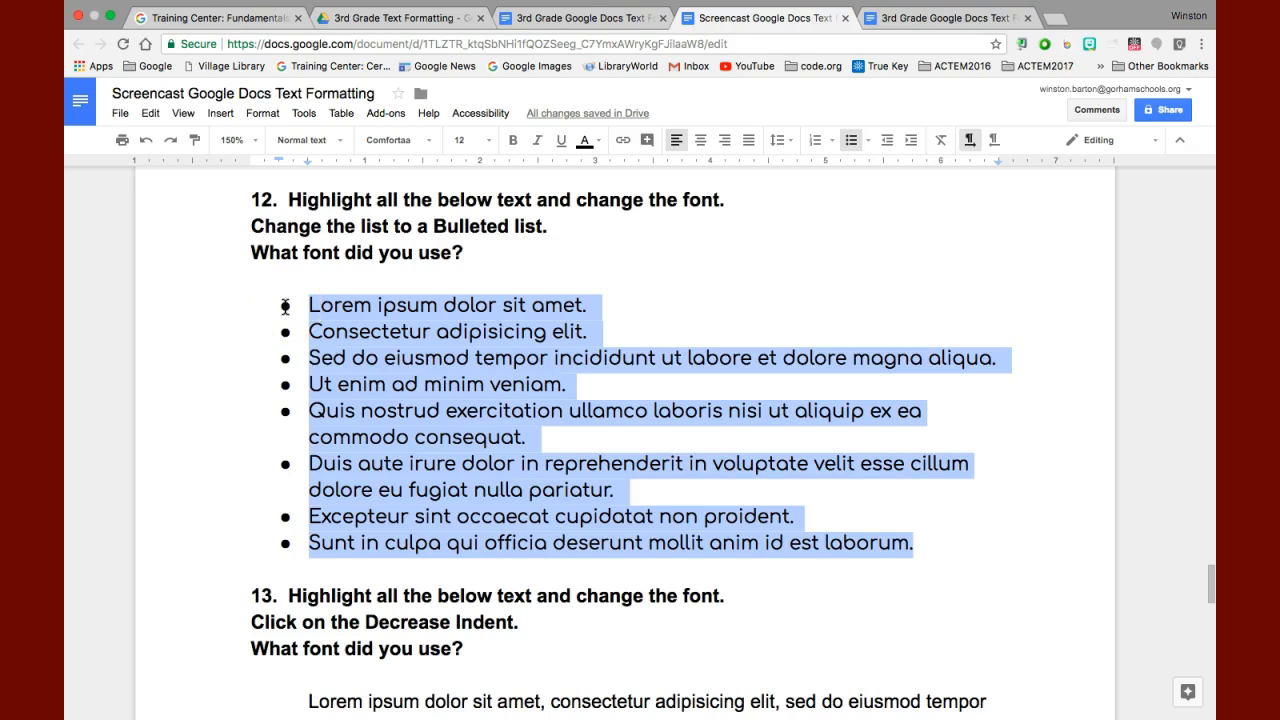
- Try star bullets on the exercise 12 list, finishing with the hollow square checkbox bullet style
left_click(870, 147)
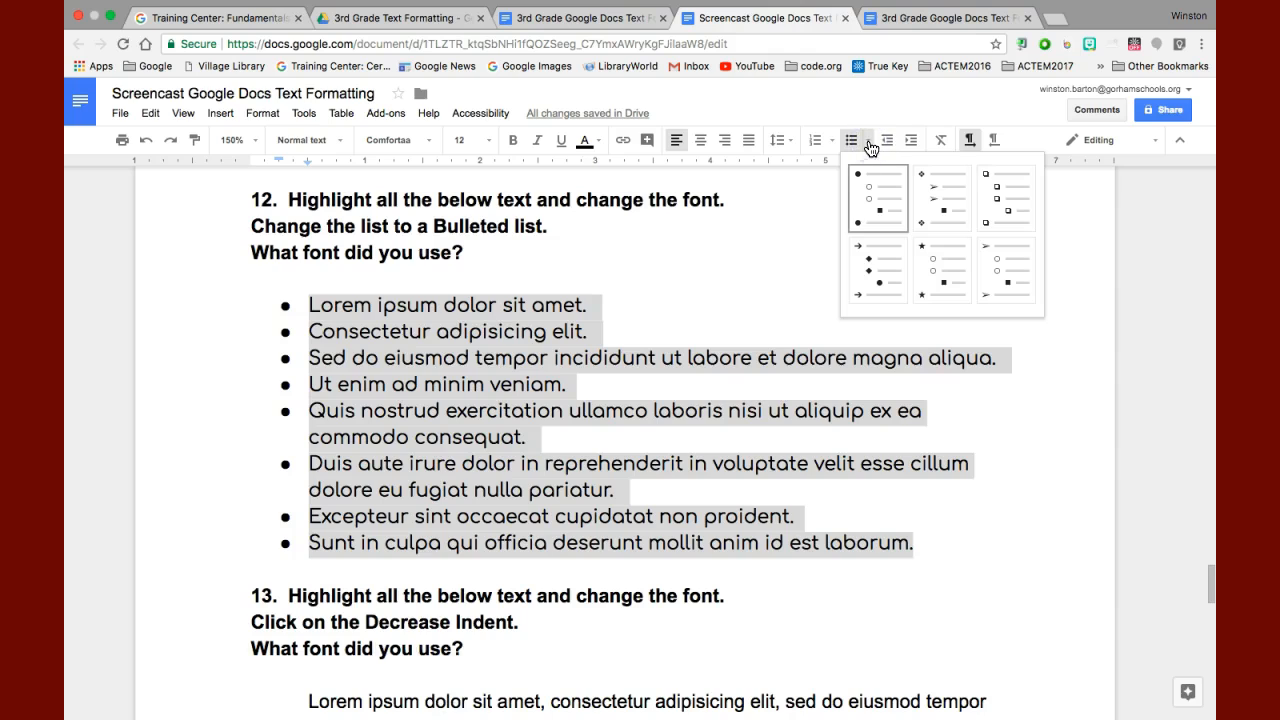
left_click(922, 262)
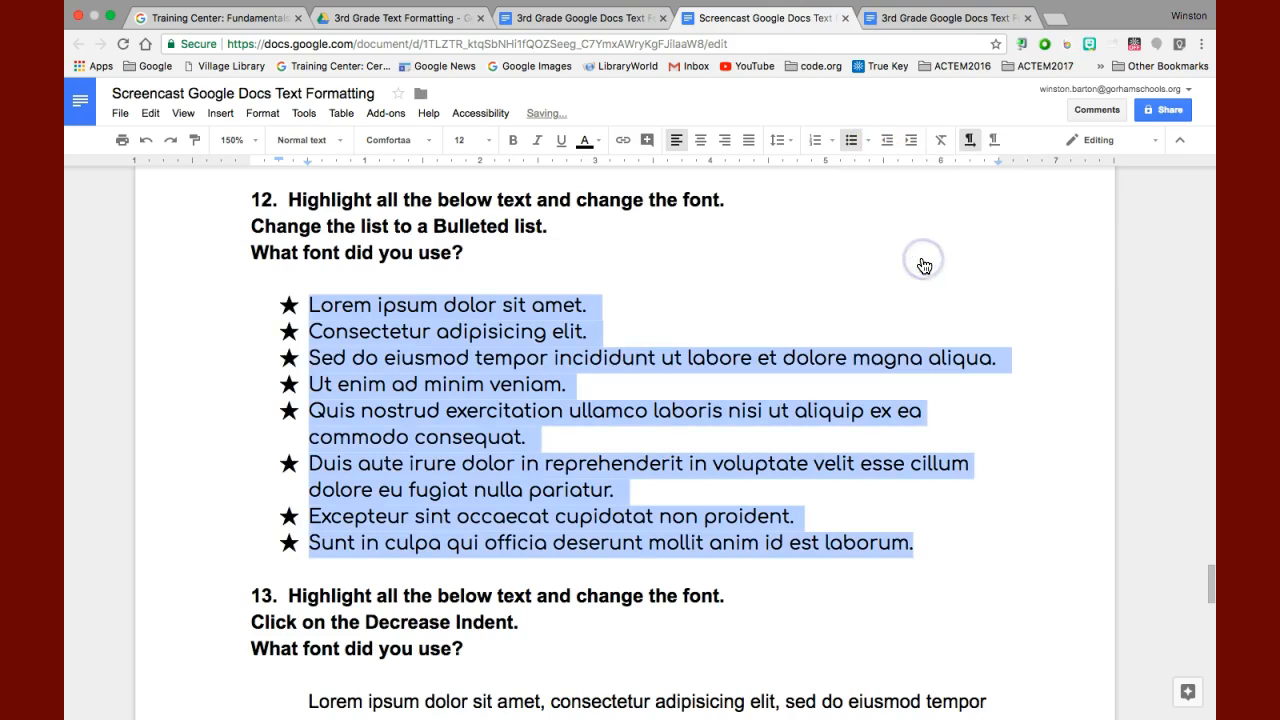
left_click(867, 141)
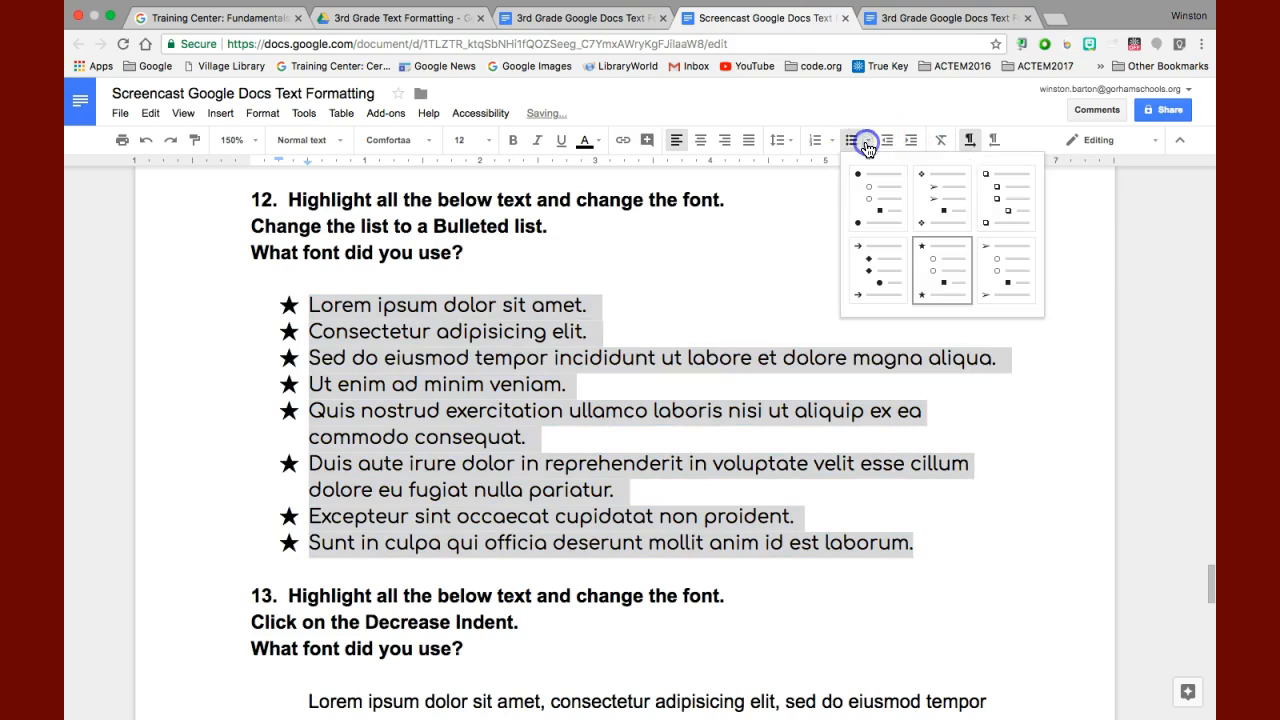
left_click(996, 205)
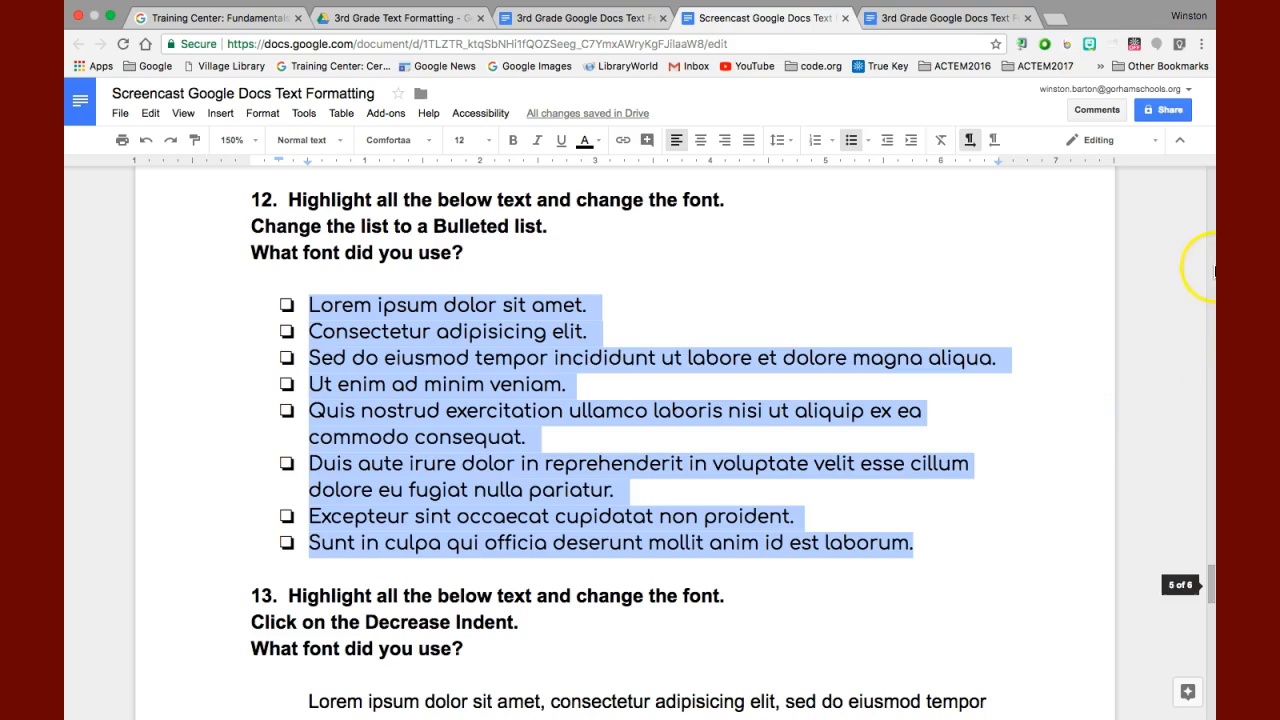
- Decrease the indent of the whole paragraph under exercise 13 so it aligns with the page margin
left_click_drag(1209, 584, 1210, 612)
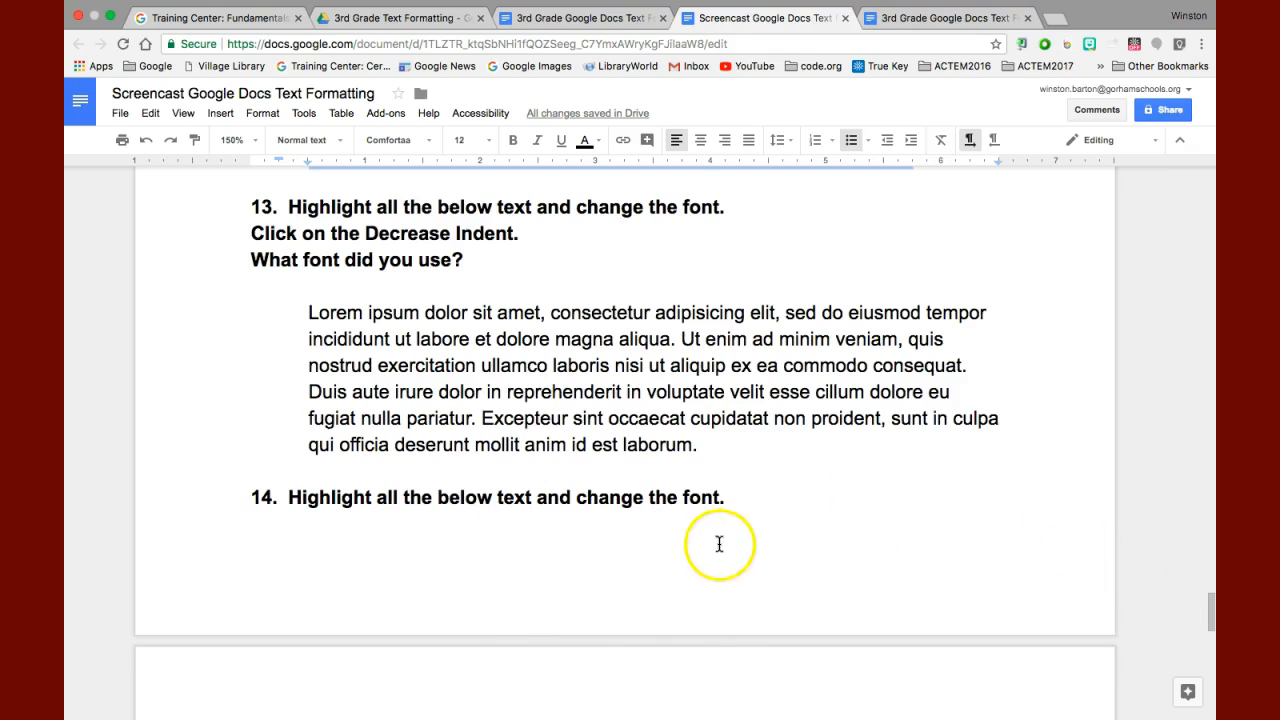
left_click_drag(308, 313, 721, 440)
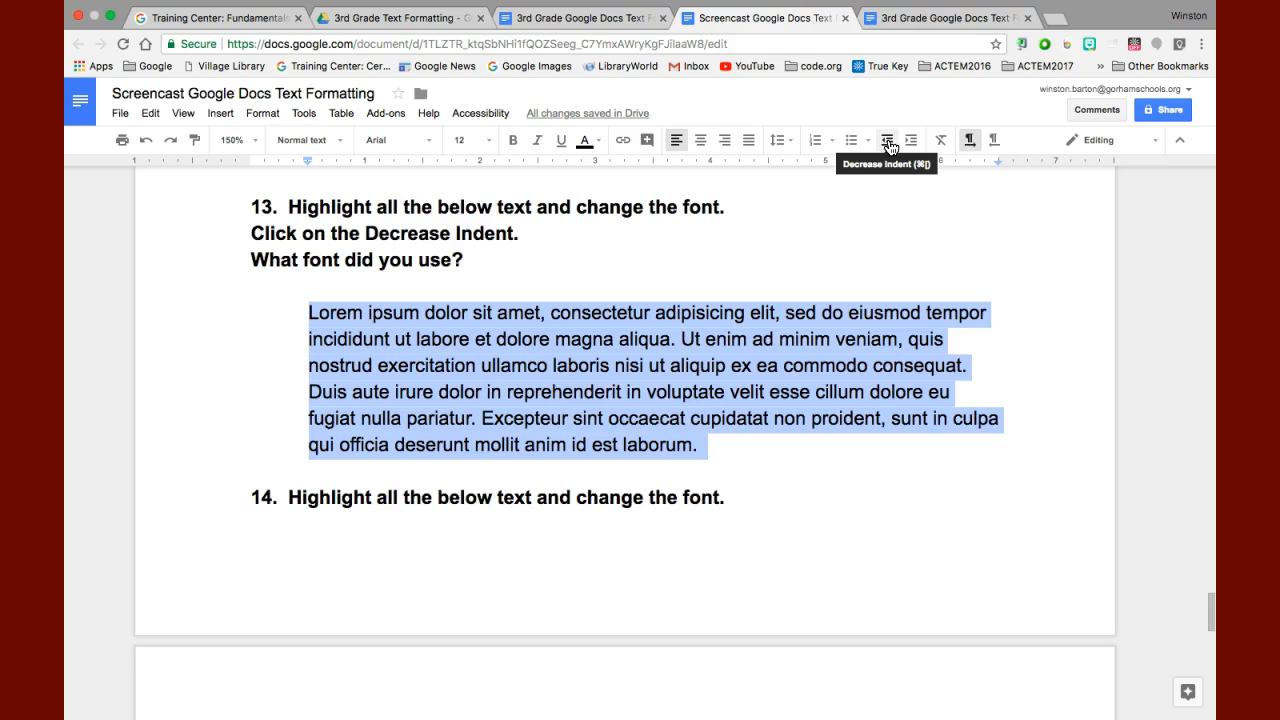
left_click(887, 143)
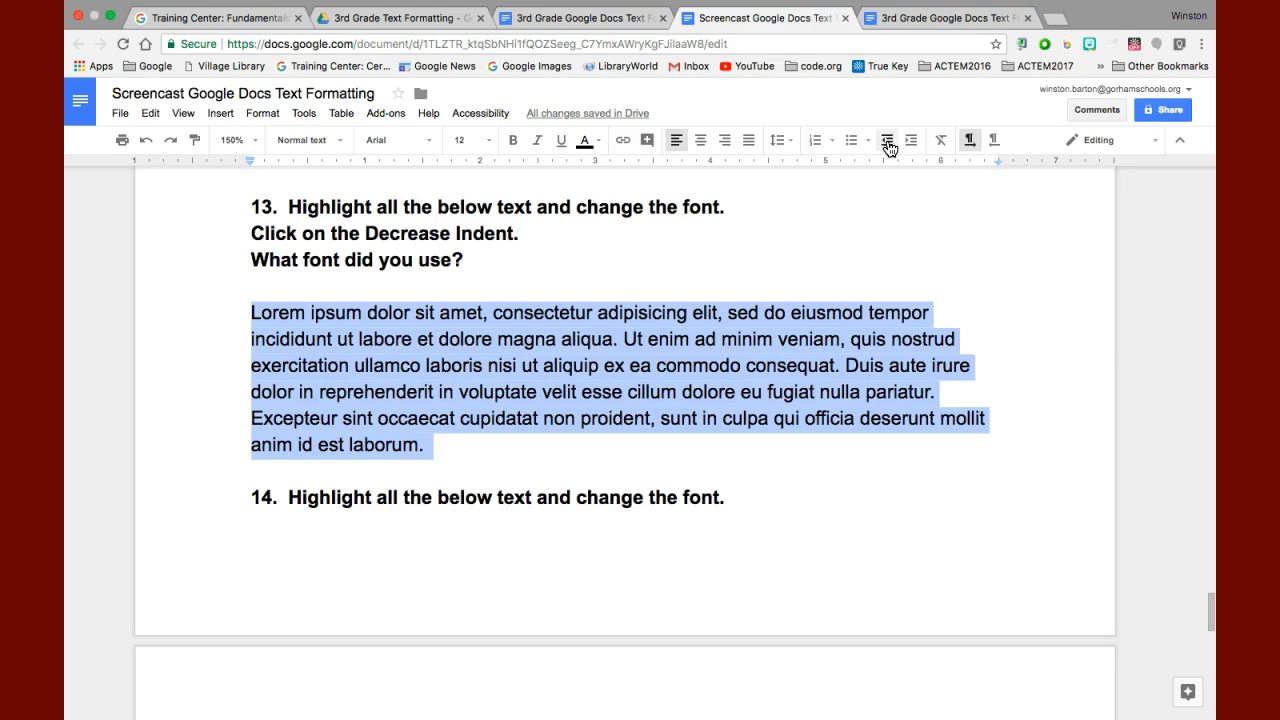
left_click(887, 145)
- Correct the exercise 14 instruction to read "Click on the Increase Indent."
left_click_drag(1210, 604, 1211, 646)
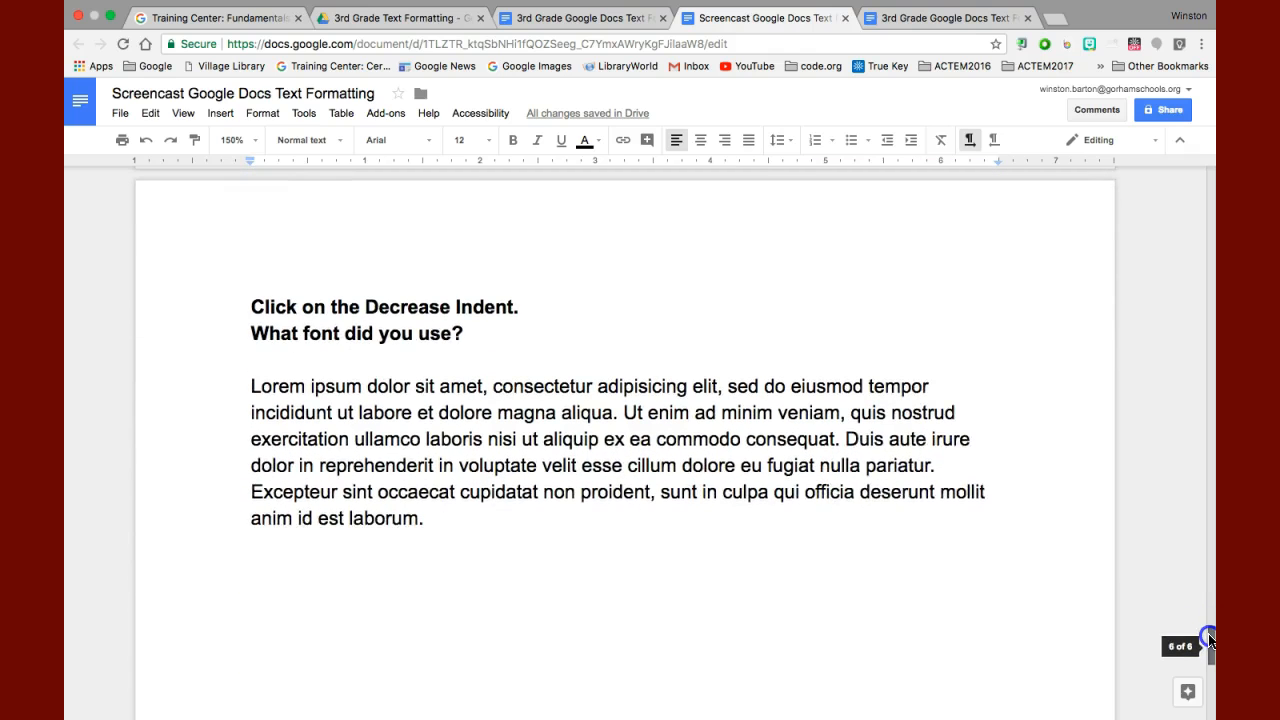
left_click(389, 307)
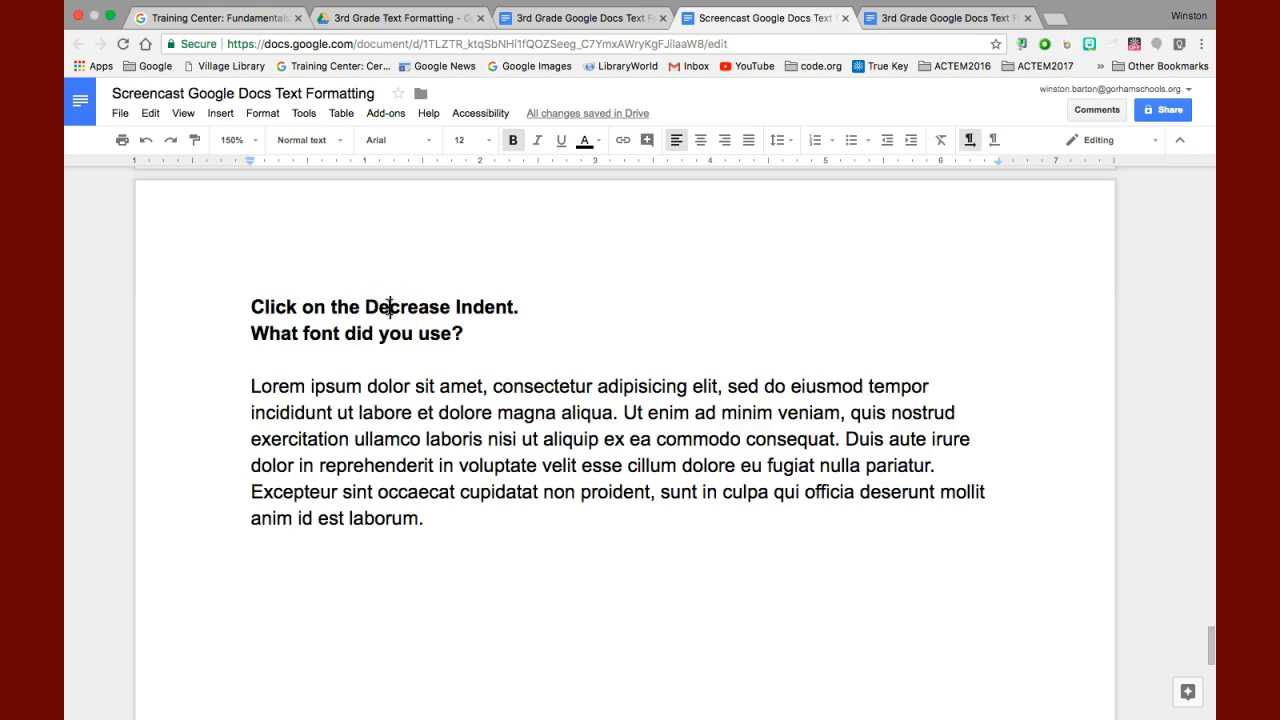
key("BackSpace")
key("BackSpace")
type("I")
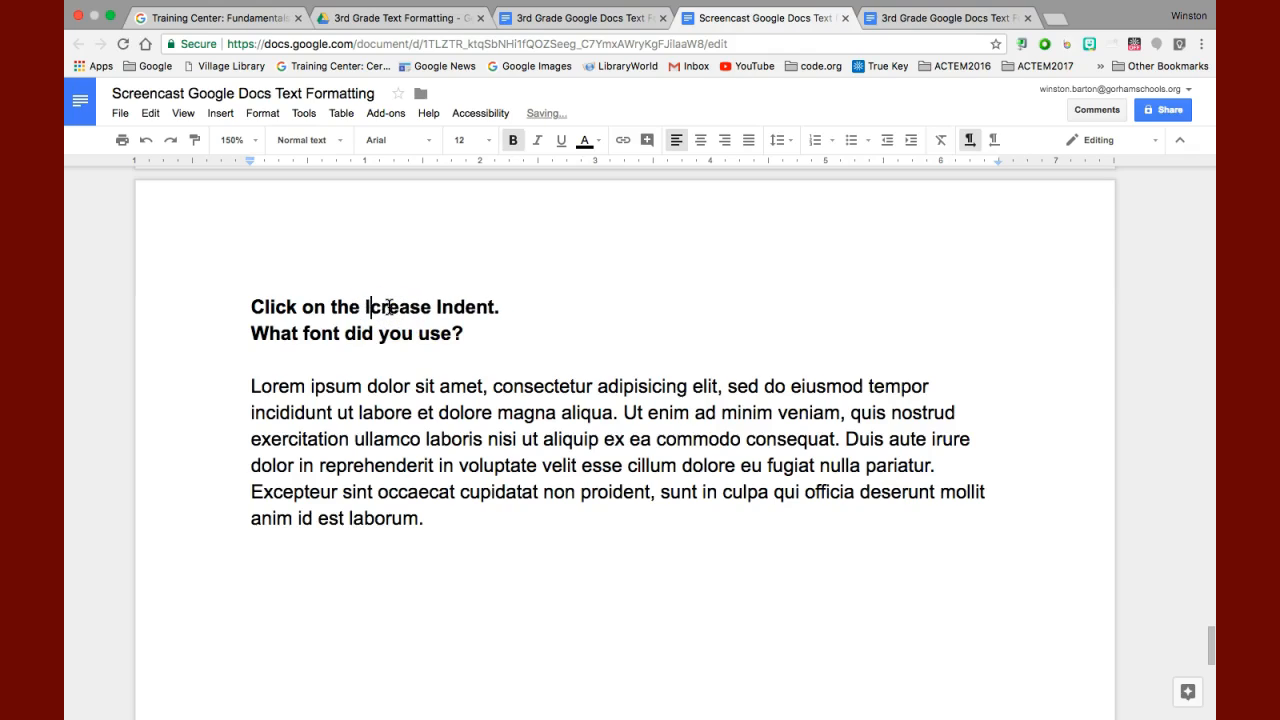
type("n")
- Change the whole paragraph under exercise 14 to the Droid Sans font and increase its indent by one level
left_click_drag(251, 388, 446, 535)
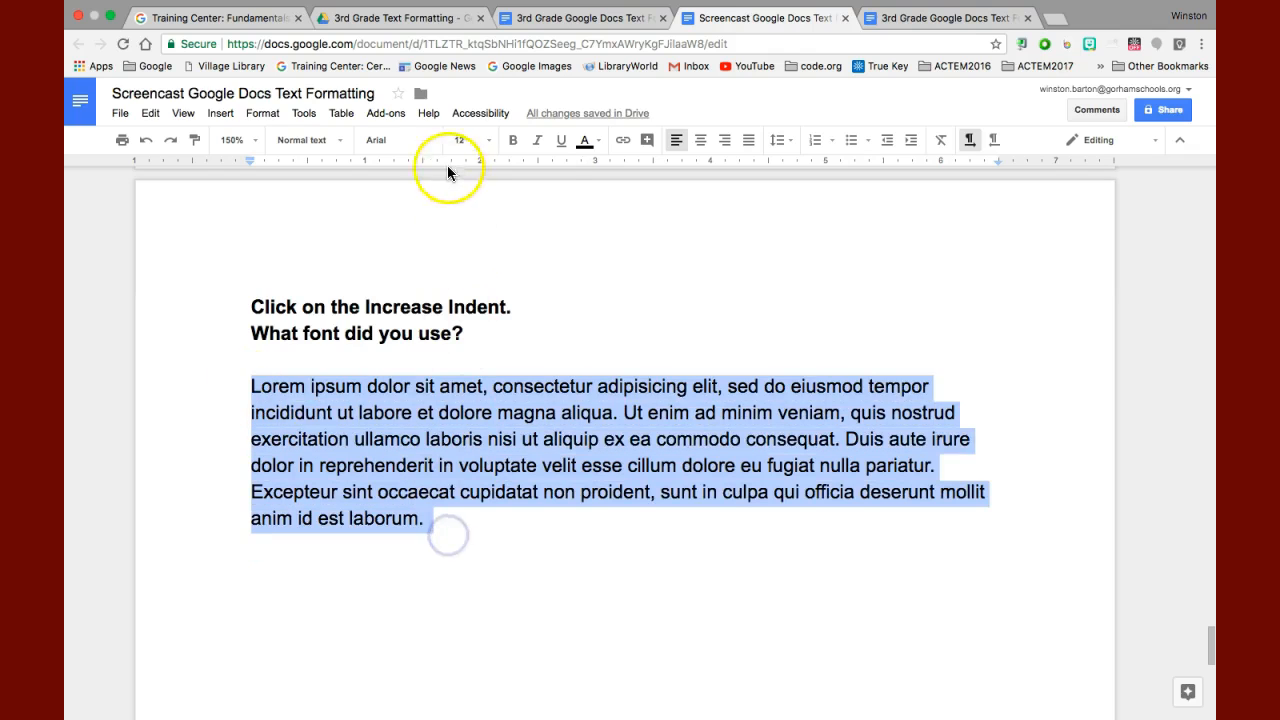
left_click(433, 143)
left_click(423, 215)
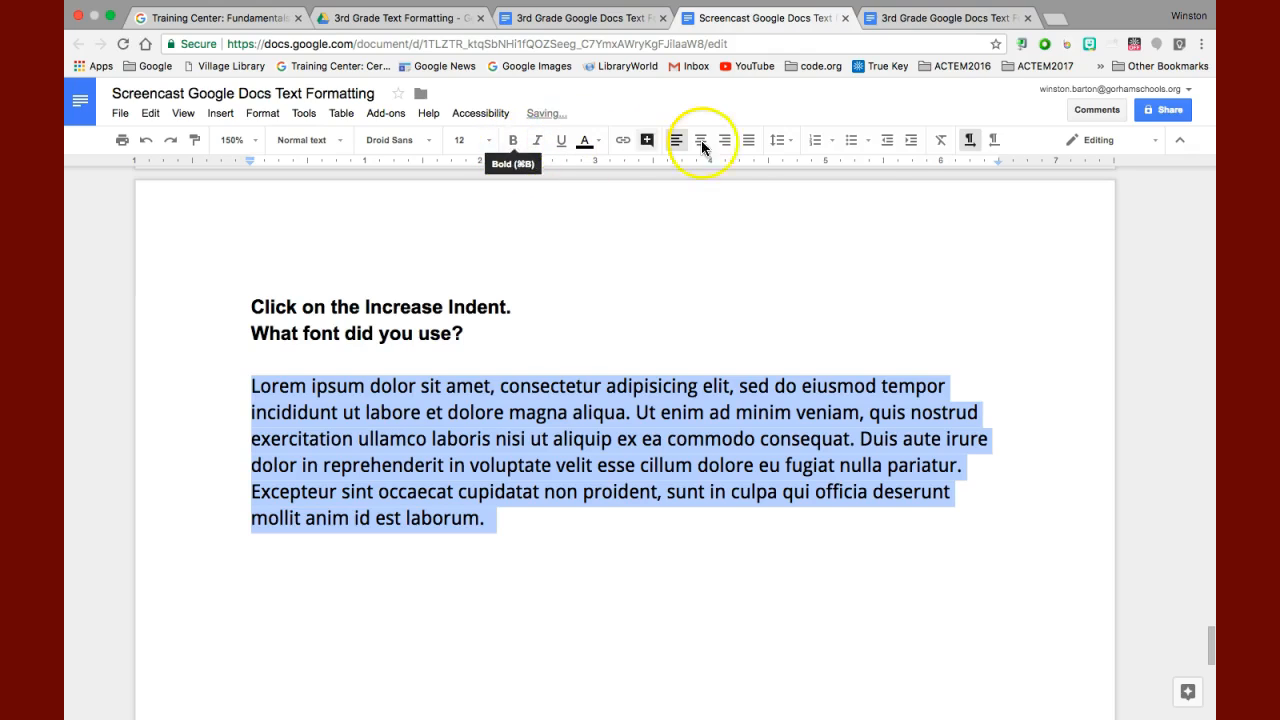
left_click(909, 145)
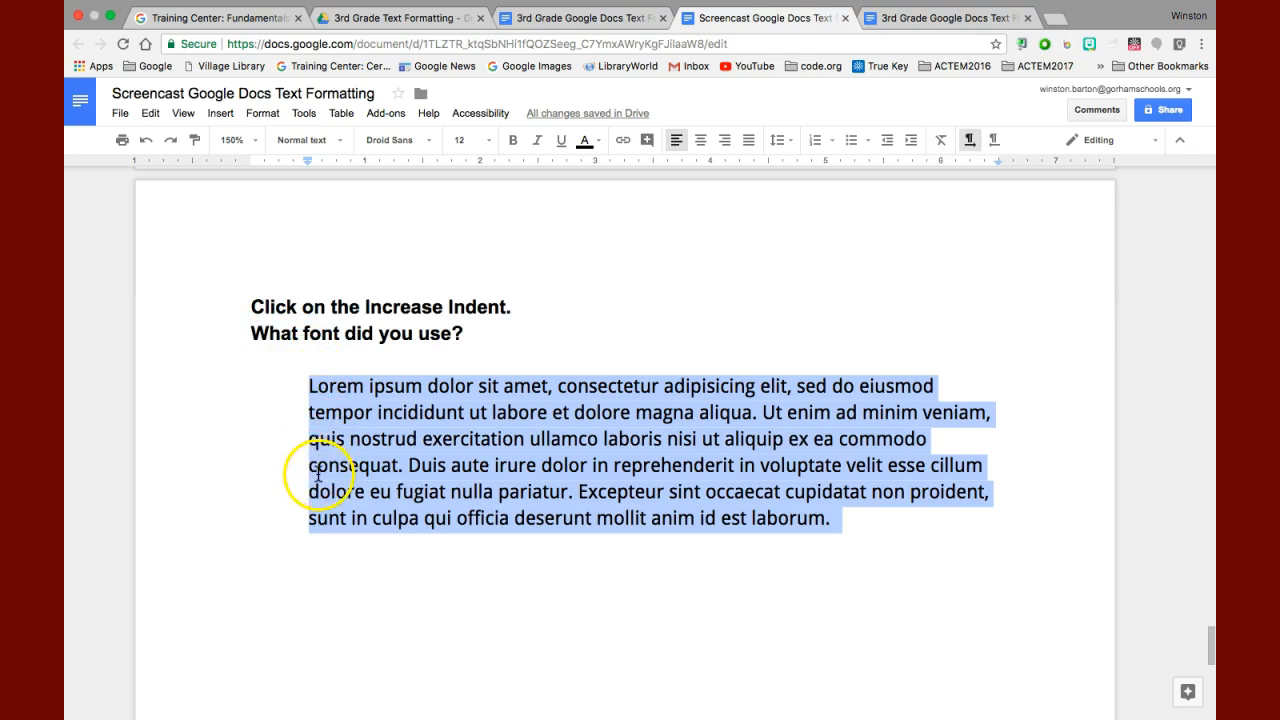
- Decrease the indent of the exercise 14 paragraph back to the page margin and increase it again by one level
left_click(317, 516)
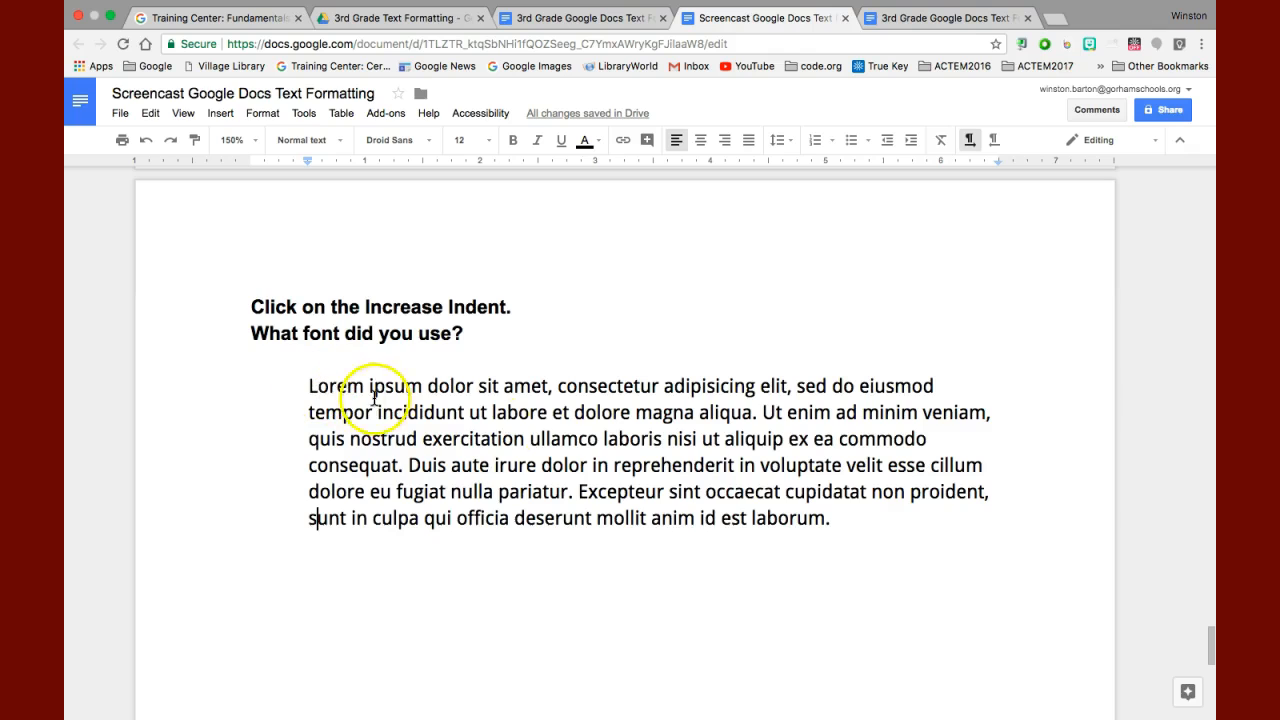
left_click_drag(826, 521, 279, 383)
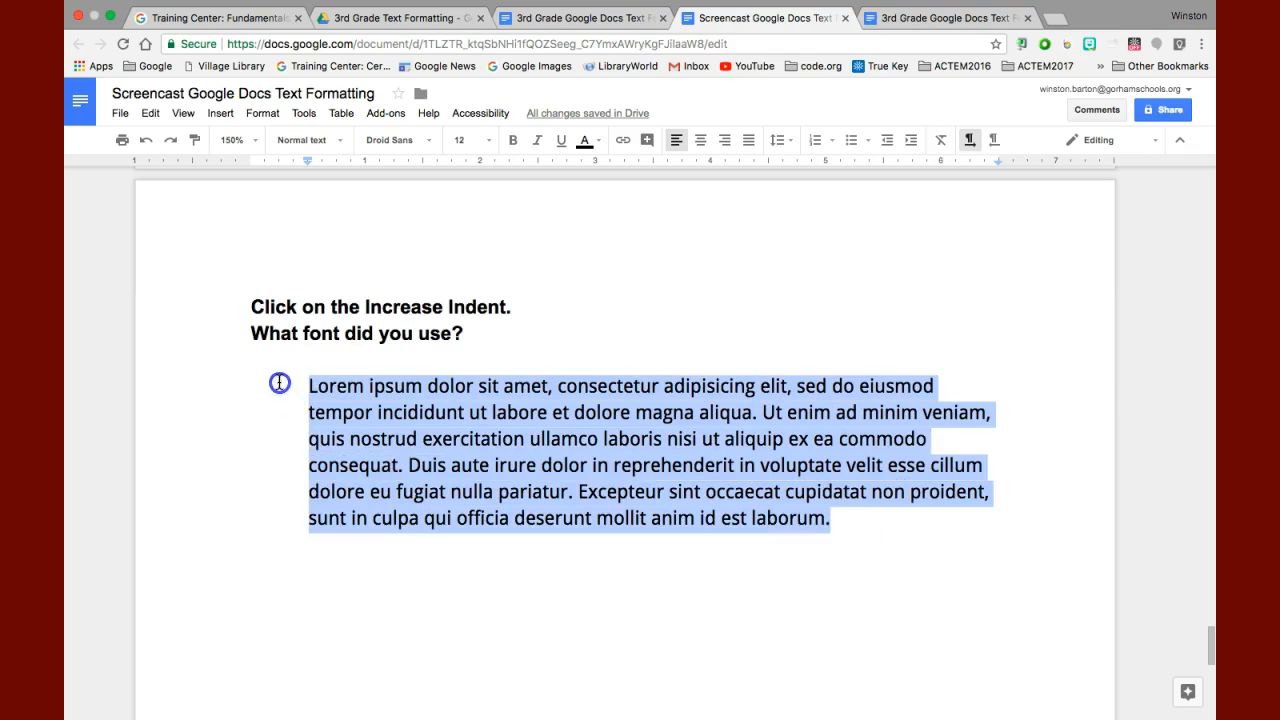
left_click(887, 140)
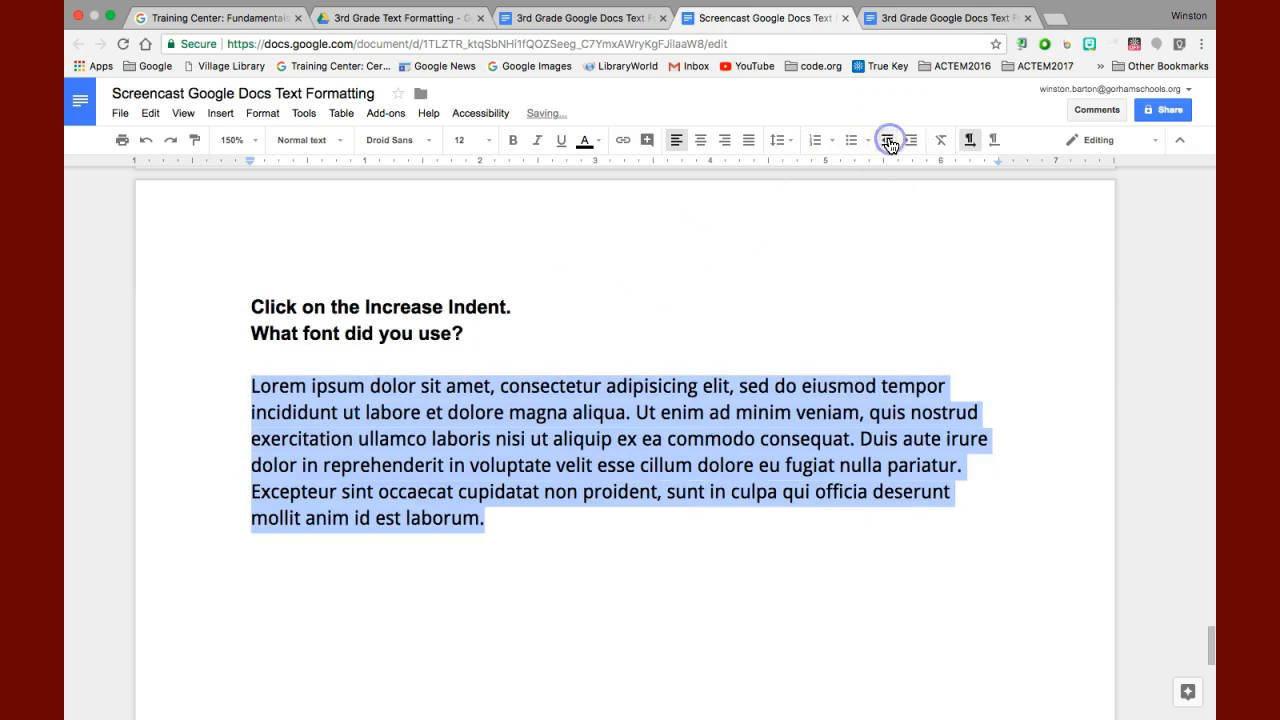
left_click(909, 139)
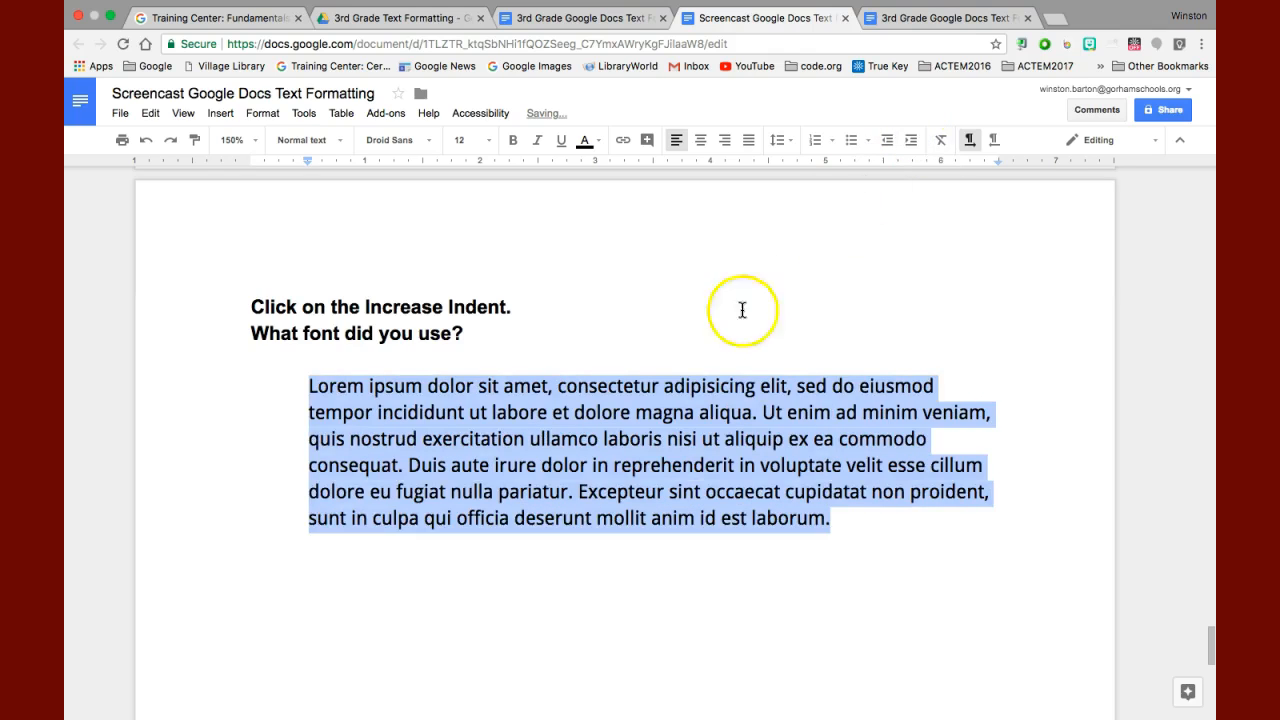
- Return to the beginning of the document and take the browser window out of full-screen mode
left_click(1210, 655)
left_click_drag(1210, 655, 1210, 203)
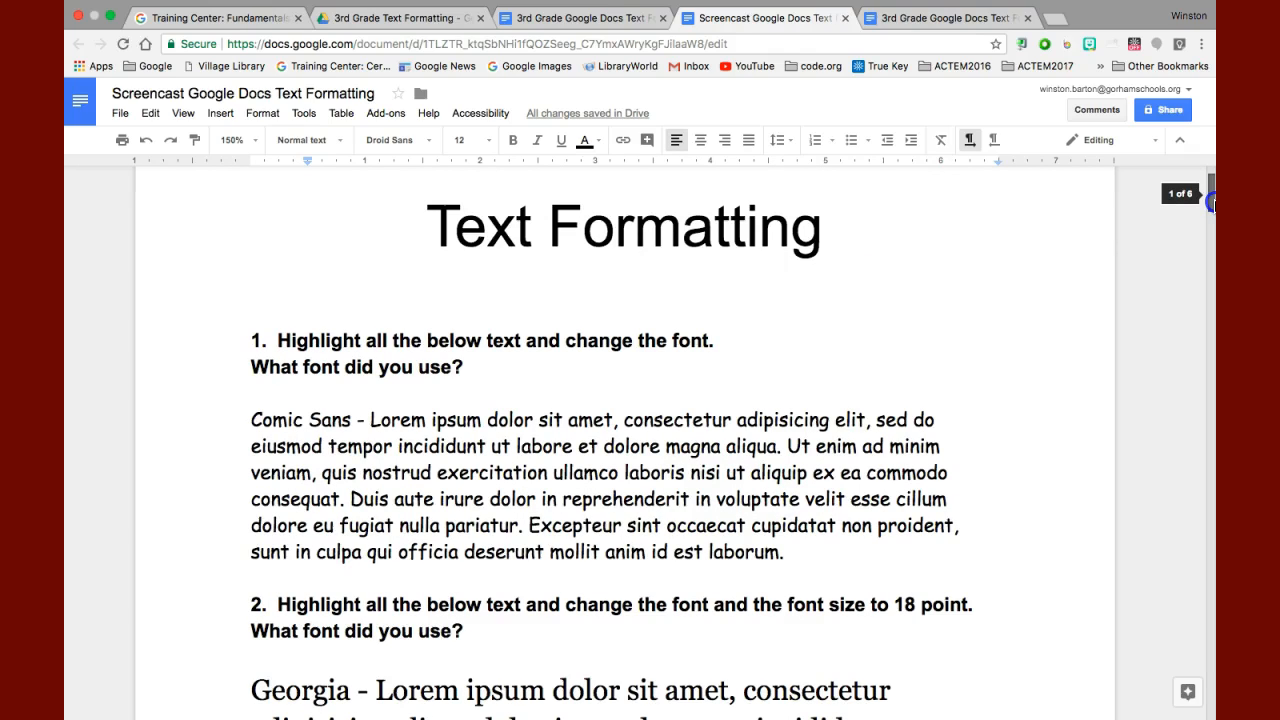
left_click_drag(1210, 202, 1210, 203)
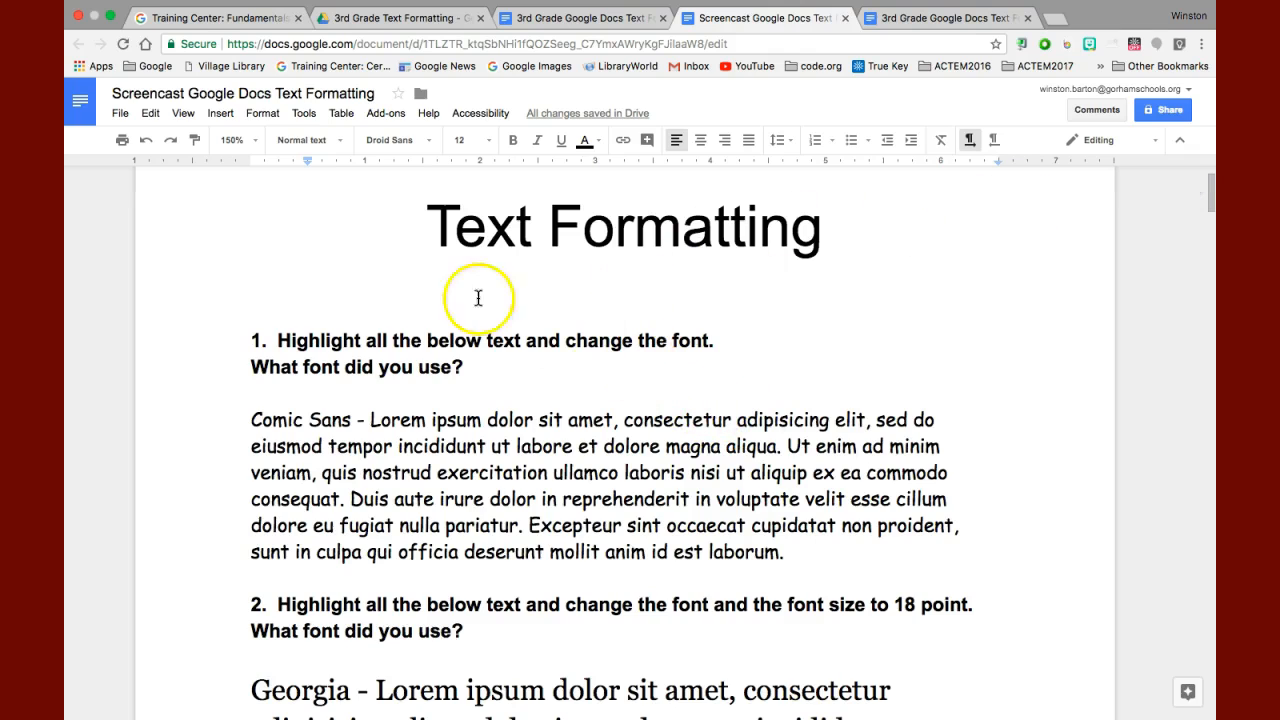
left_click(105, 18)
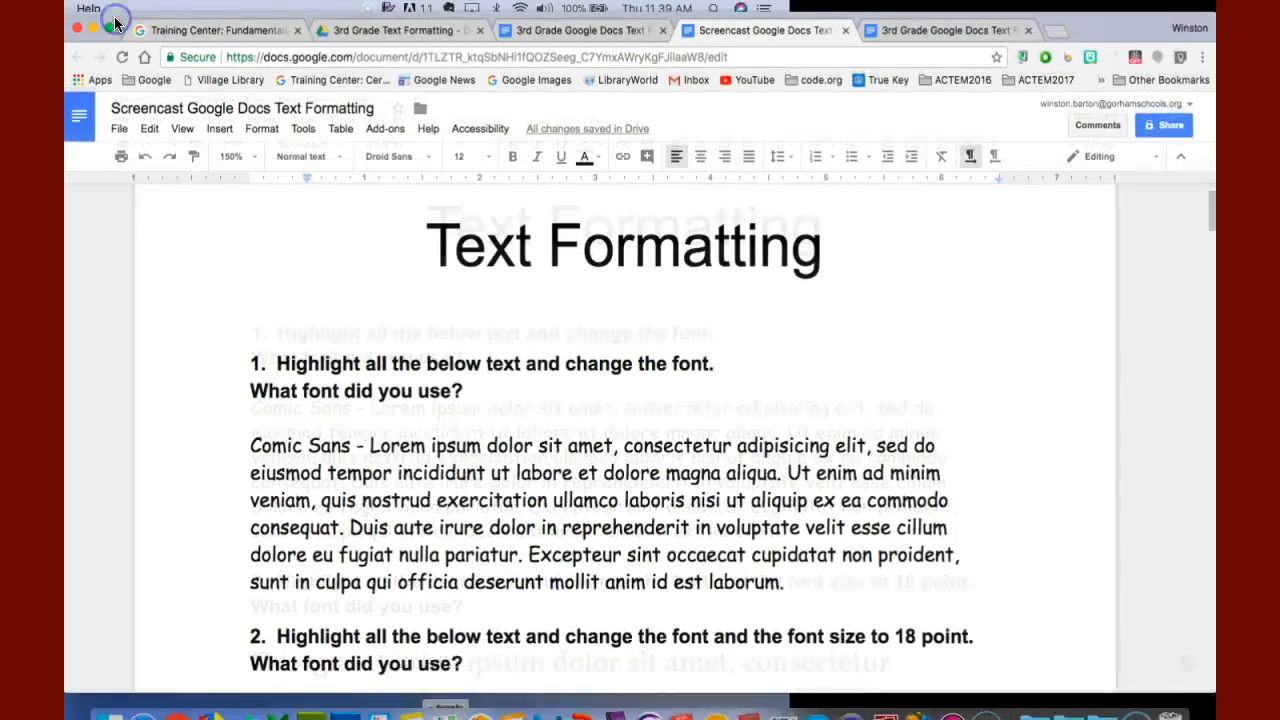